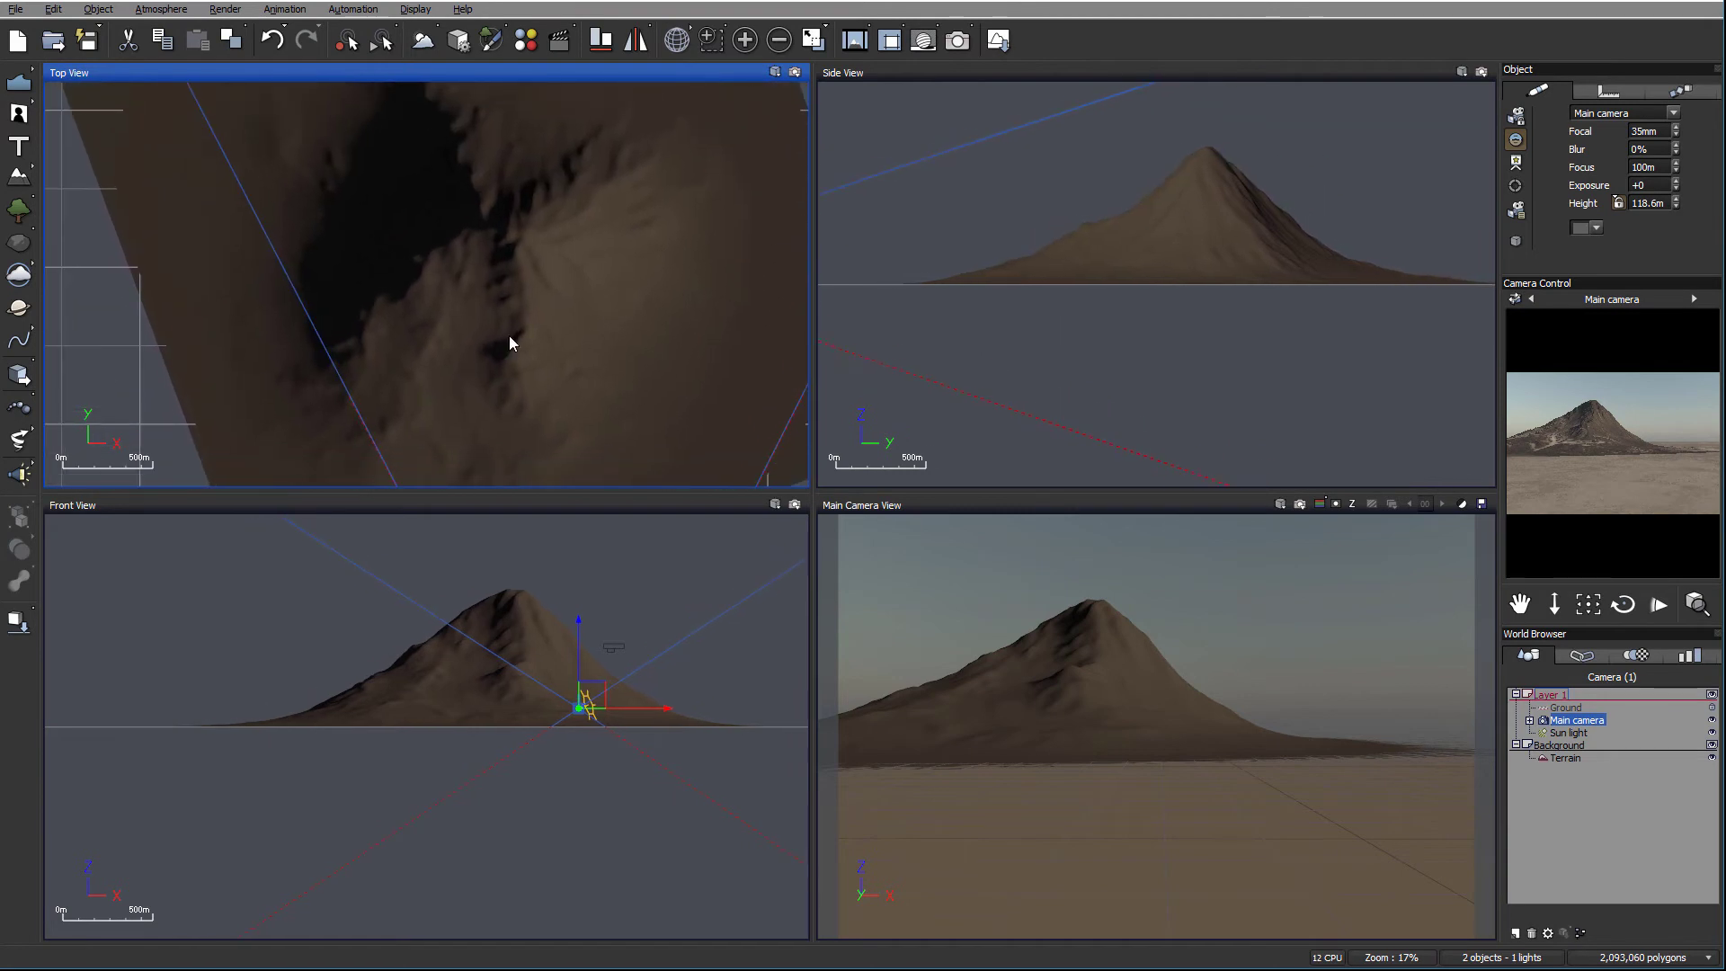
Step: Open the terrain's material in the Advanced Material Editor and select its Snow layer
left_click(1566, 758)
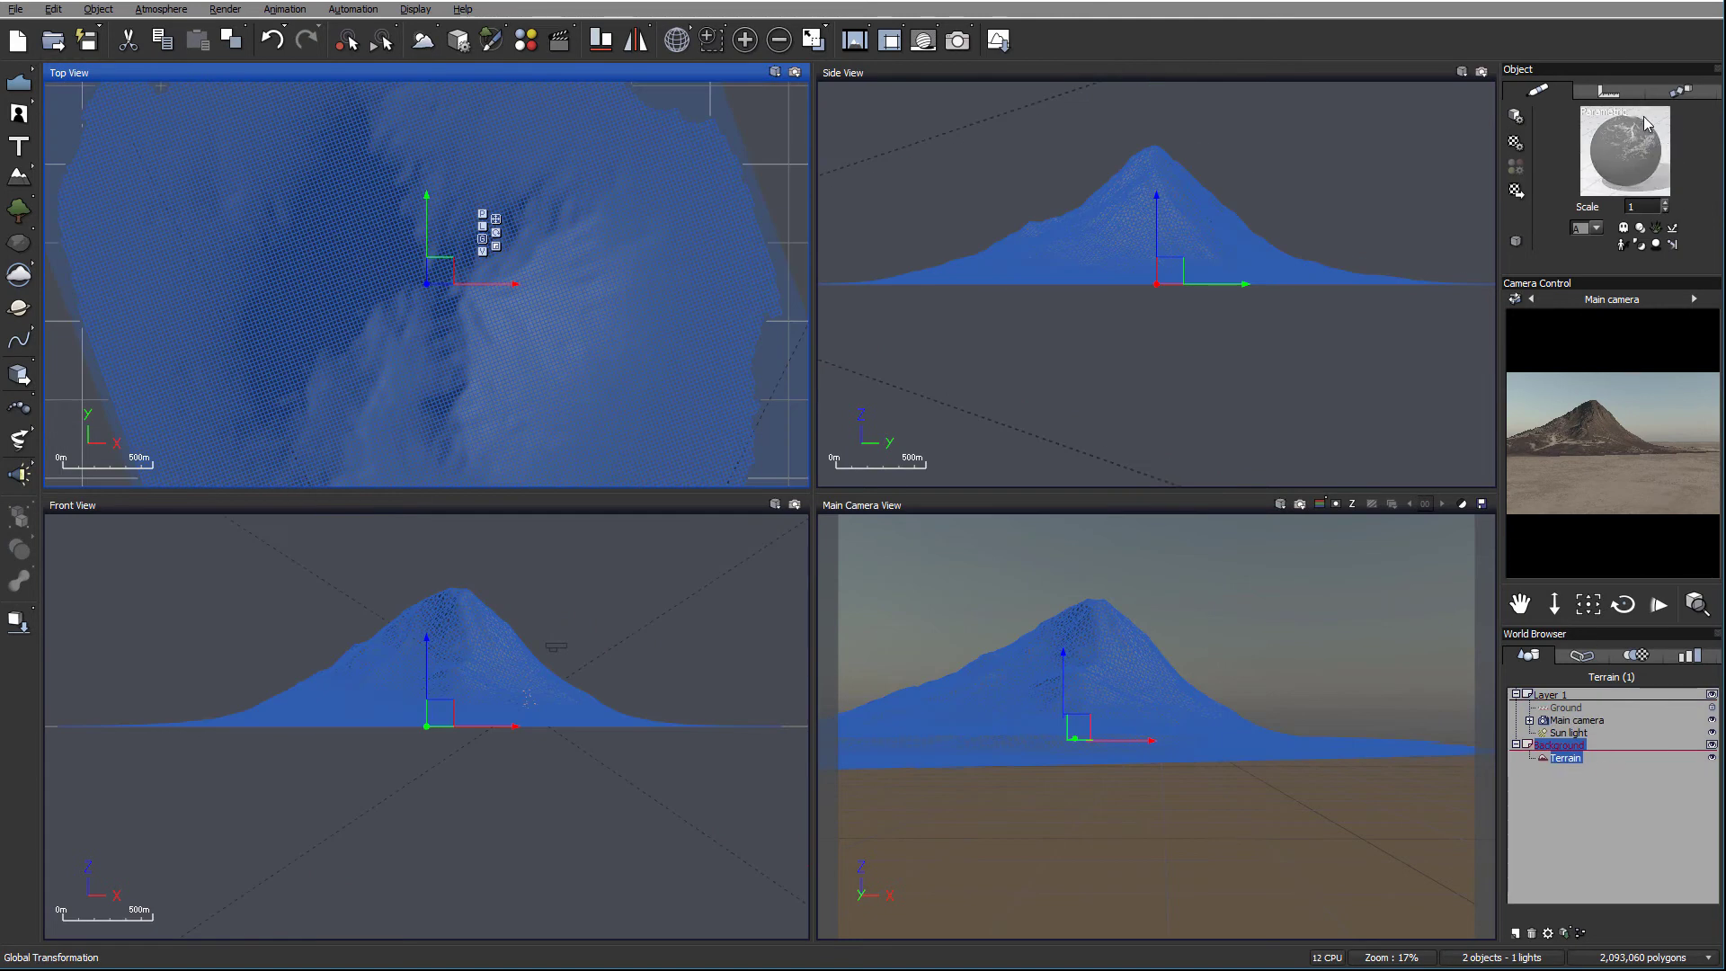
double_click(1624, 134)
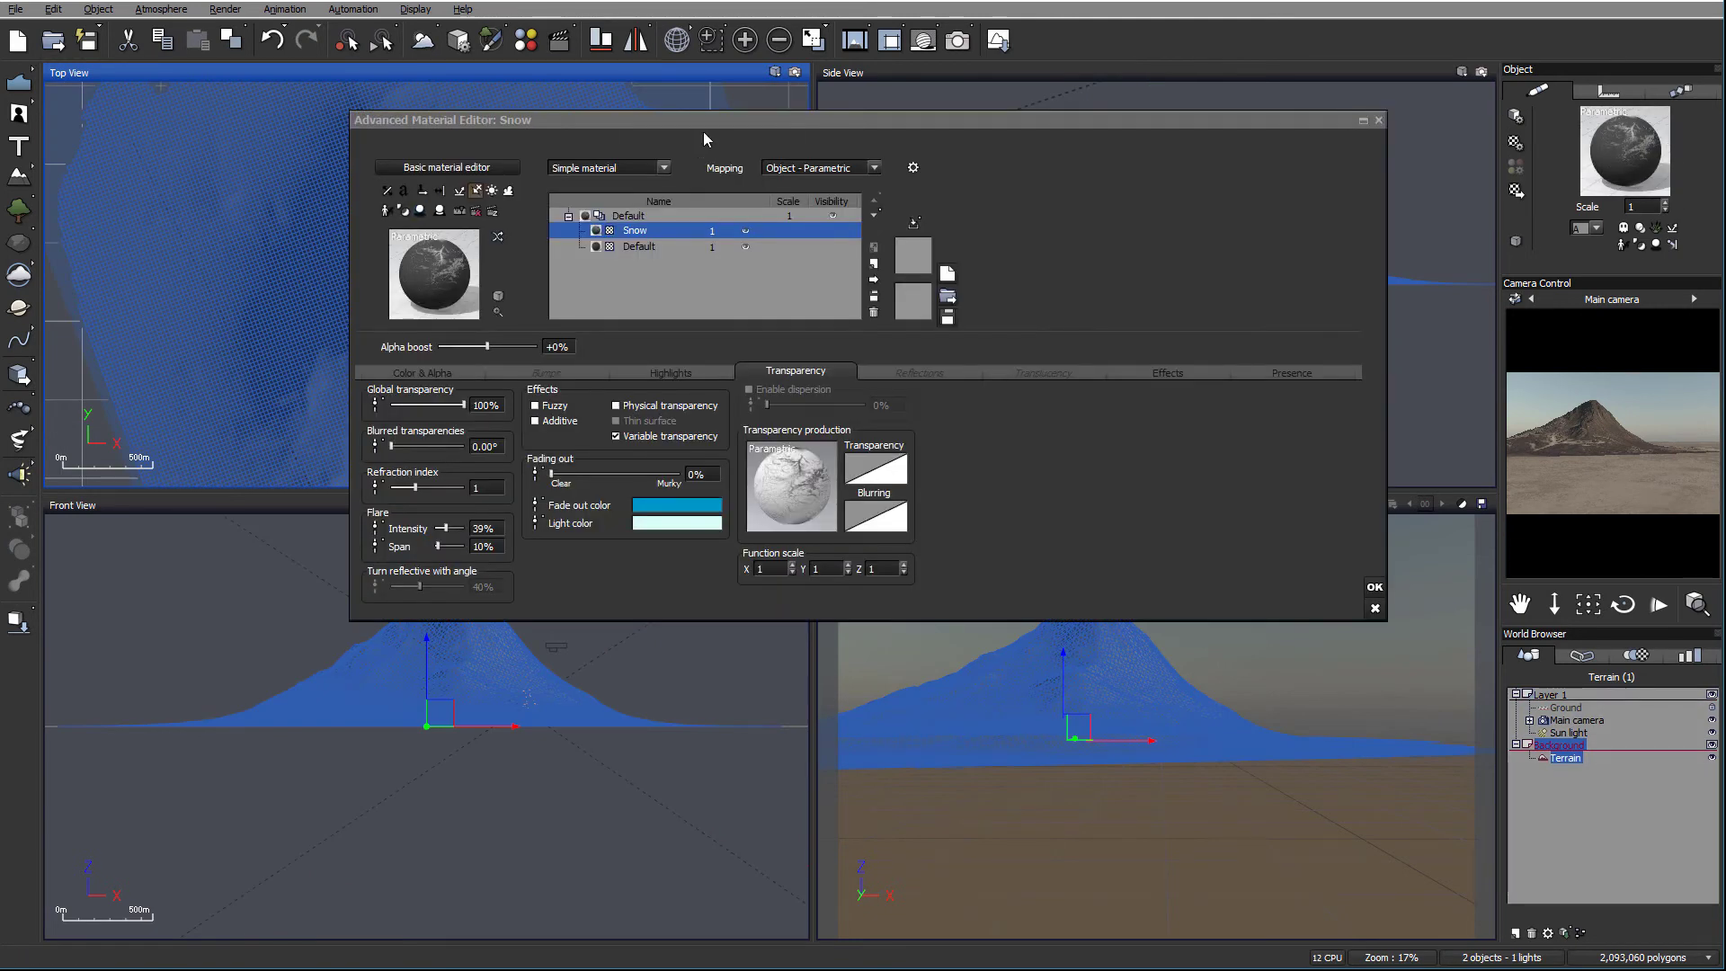
left_click_drag(876, 126, 848, 106)
left_click_drag(1371, 800, 1390, 813)
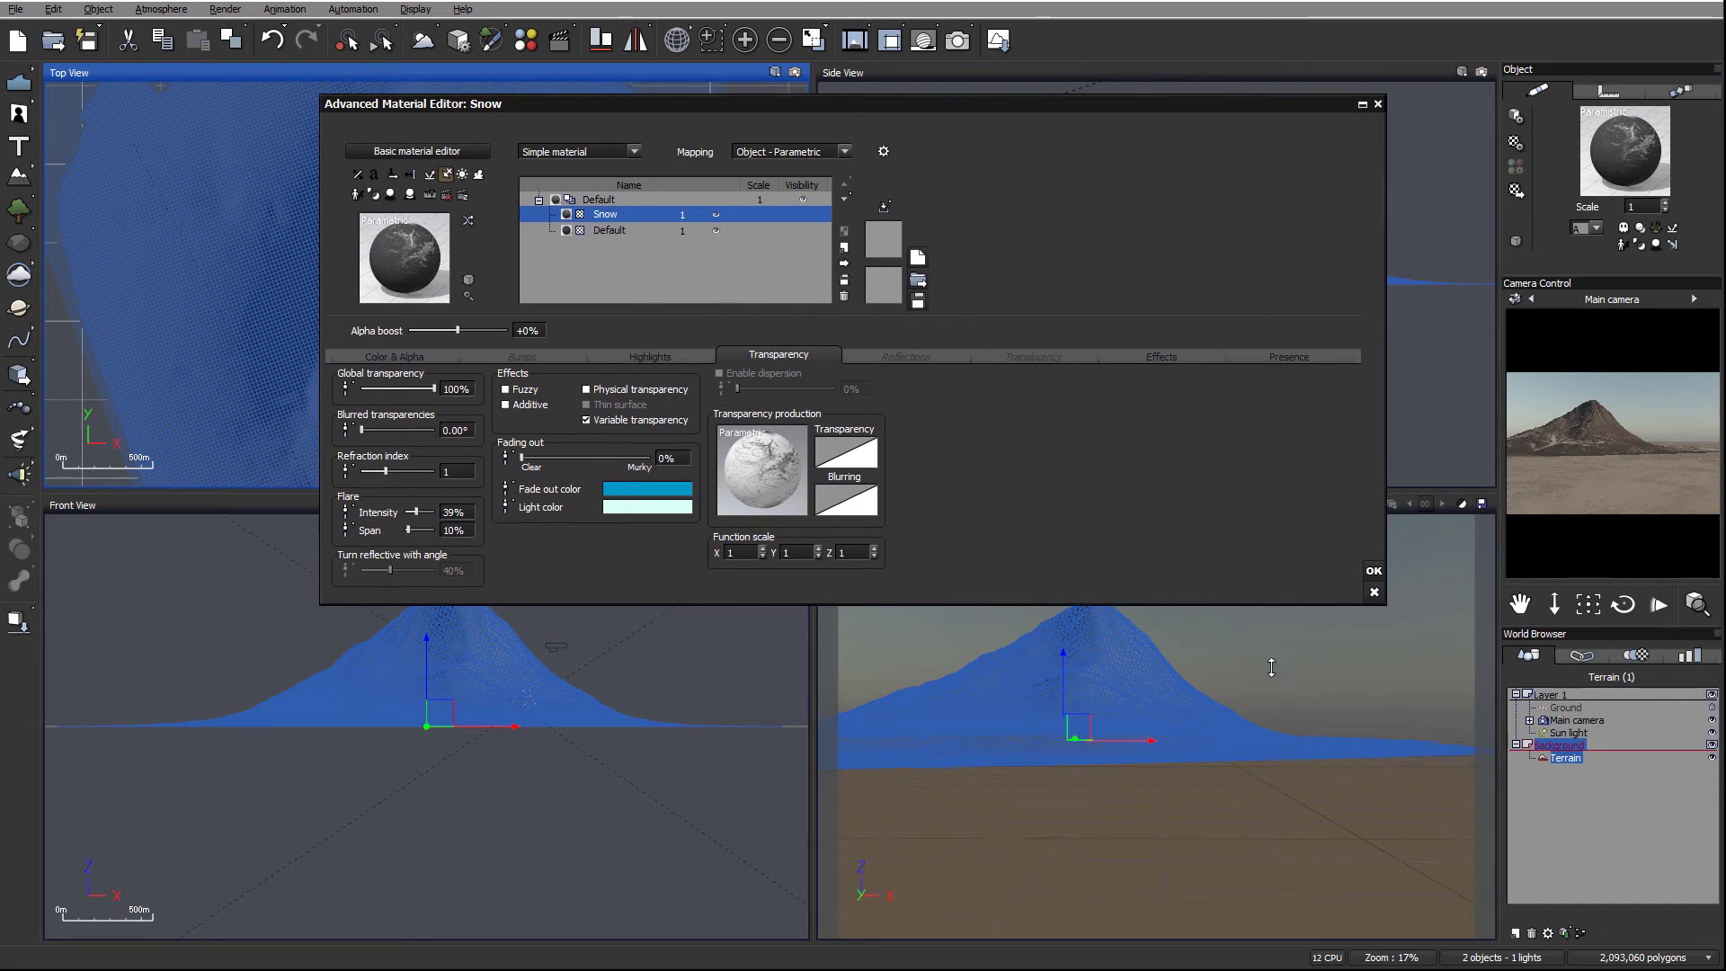
left_click(585, 215)
Step: Add a new material layer above Snow and rename it 'Flow'
left_click(844, 249)
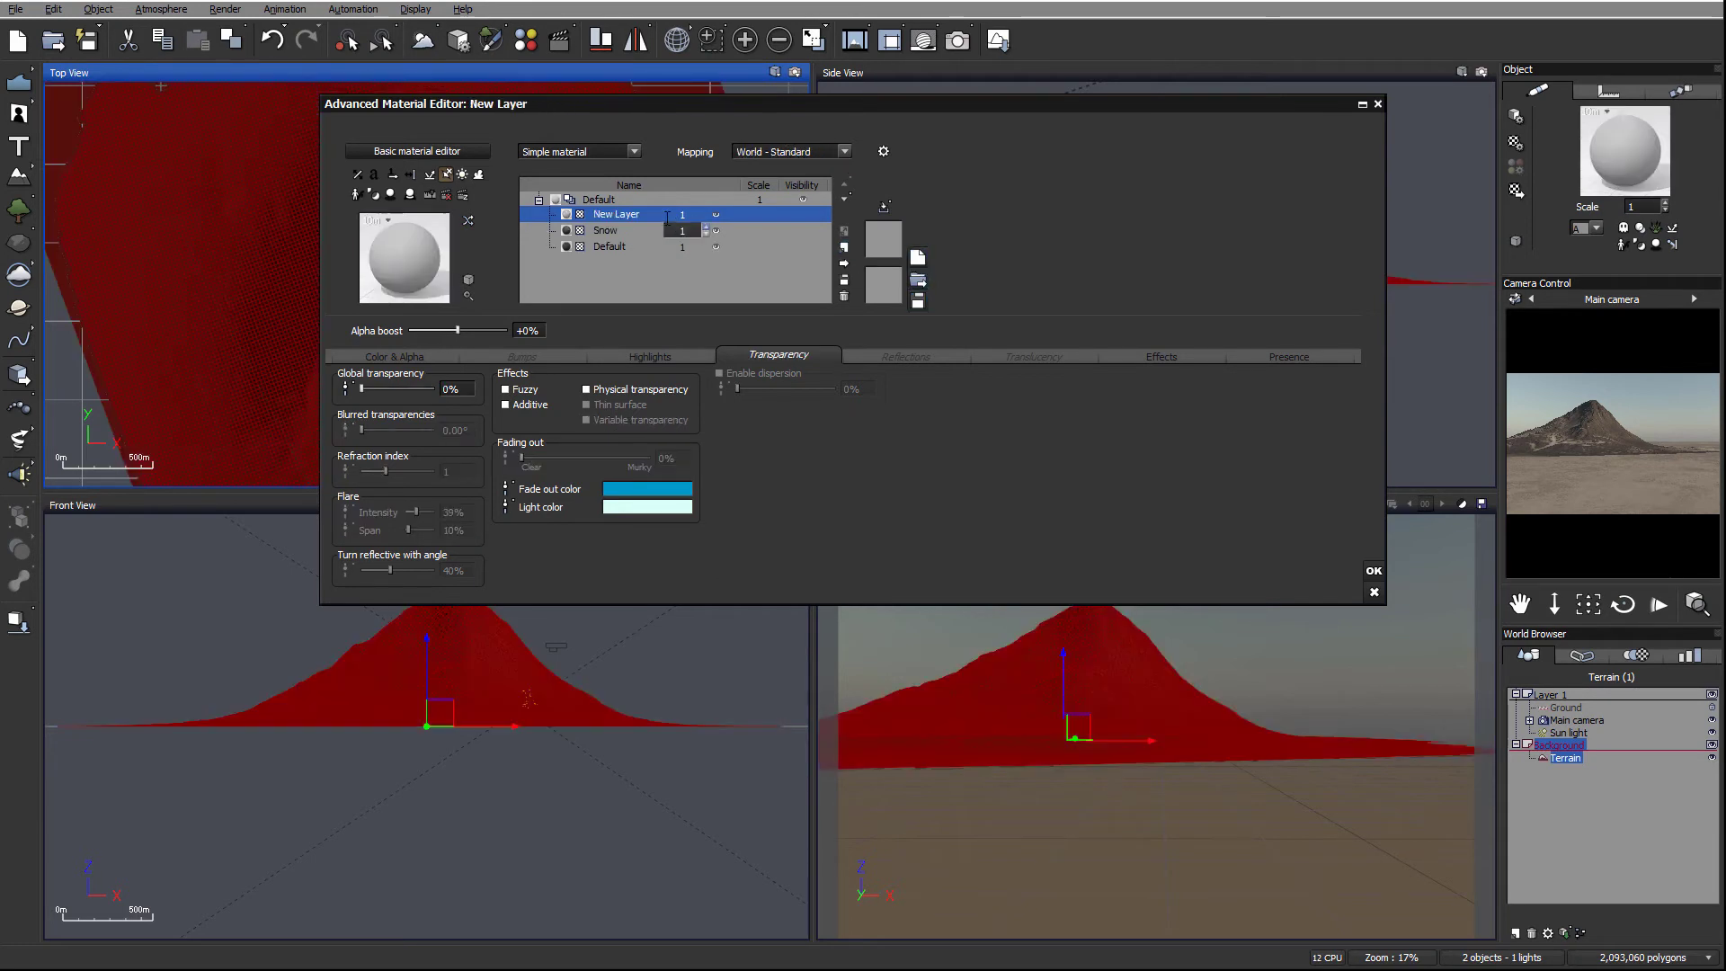
double_click(630, 214)
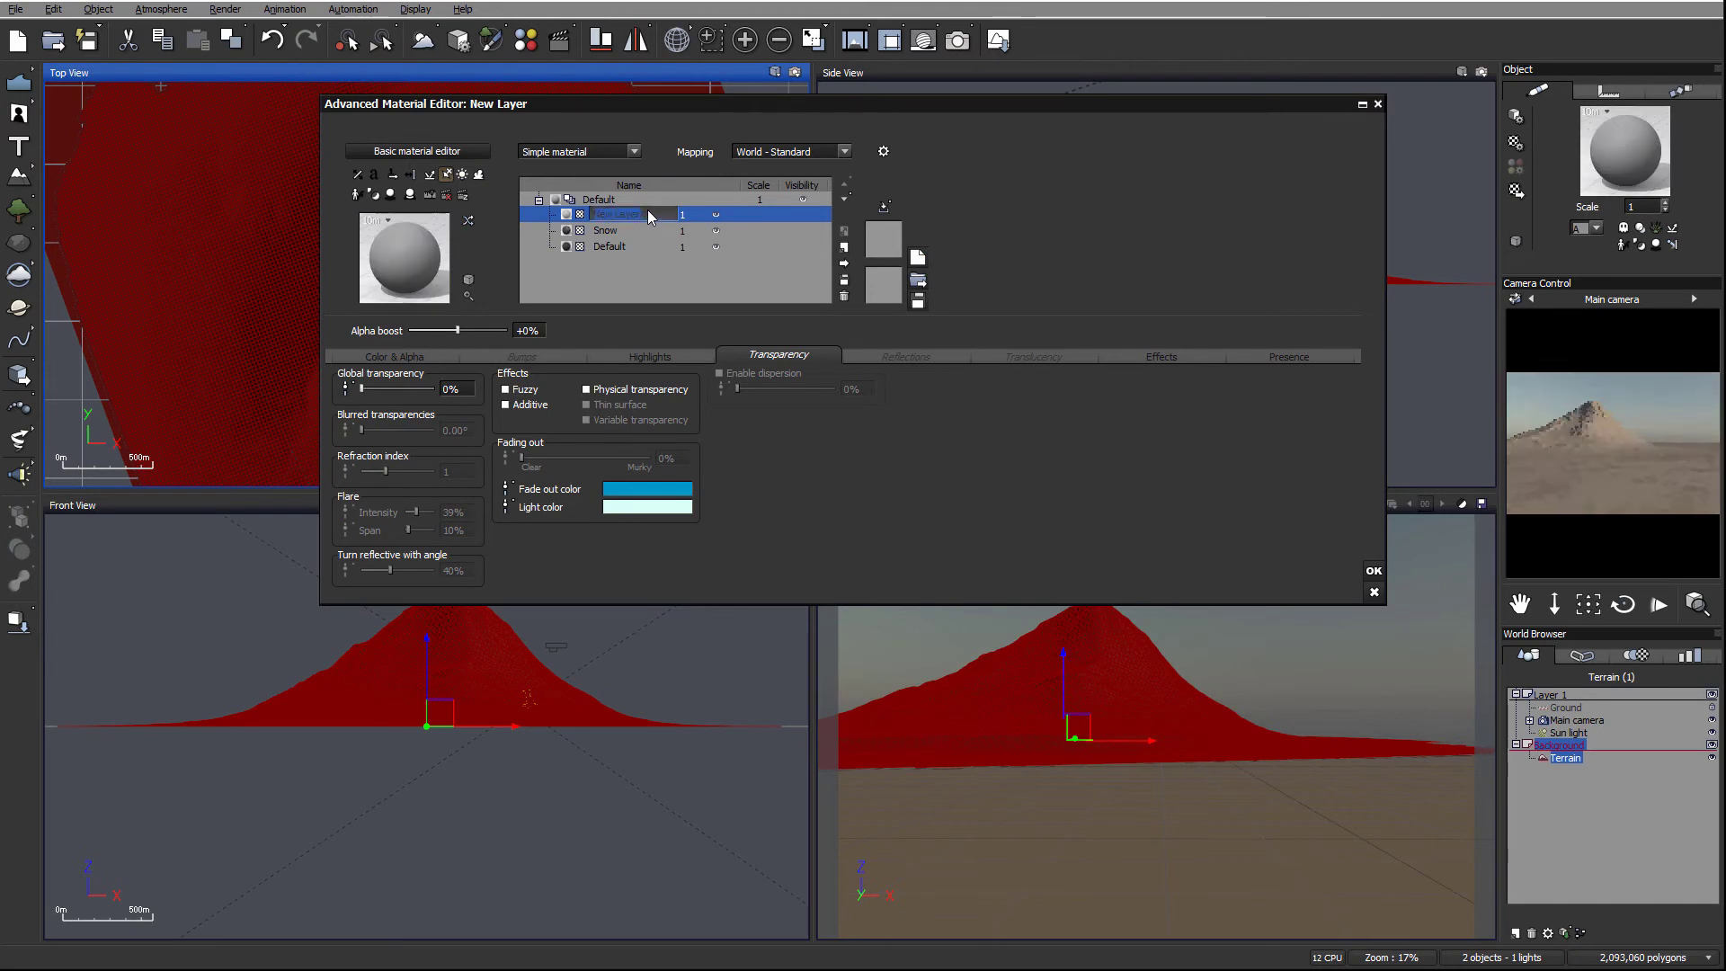
type("Flow")
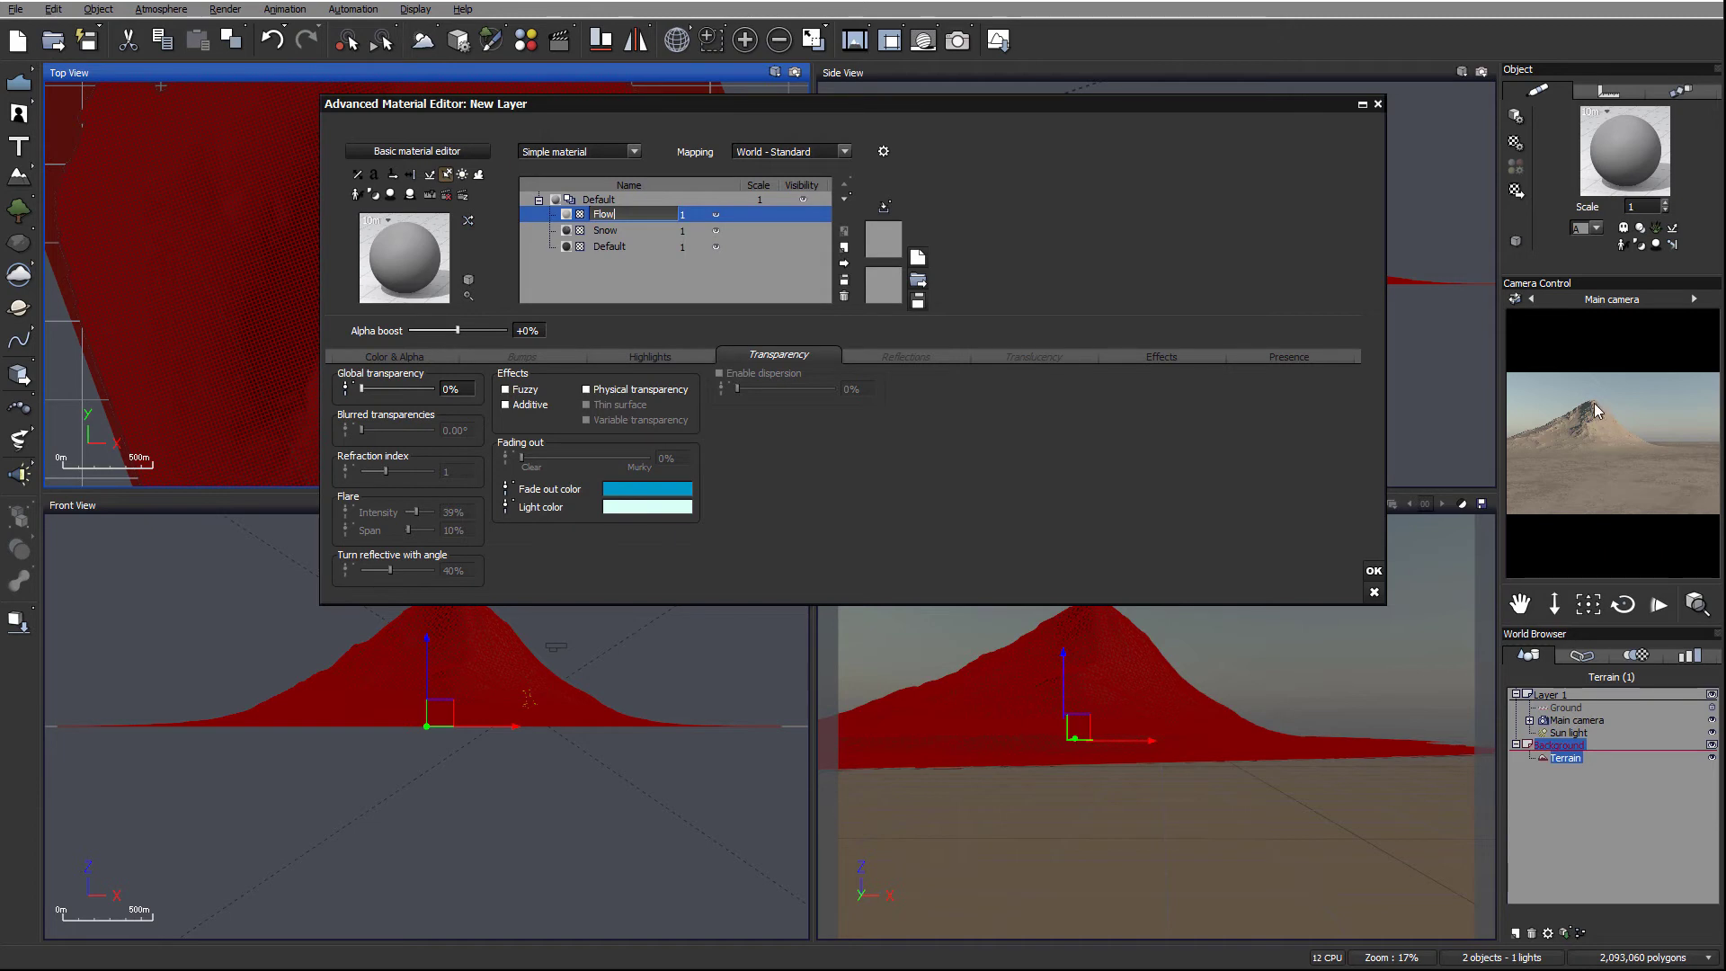
right_click(1635, 437)
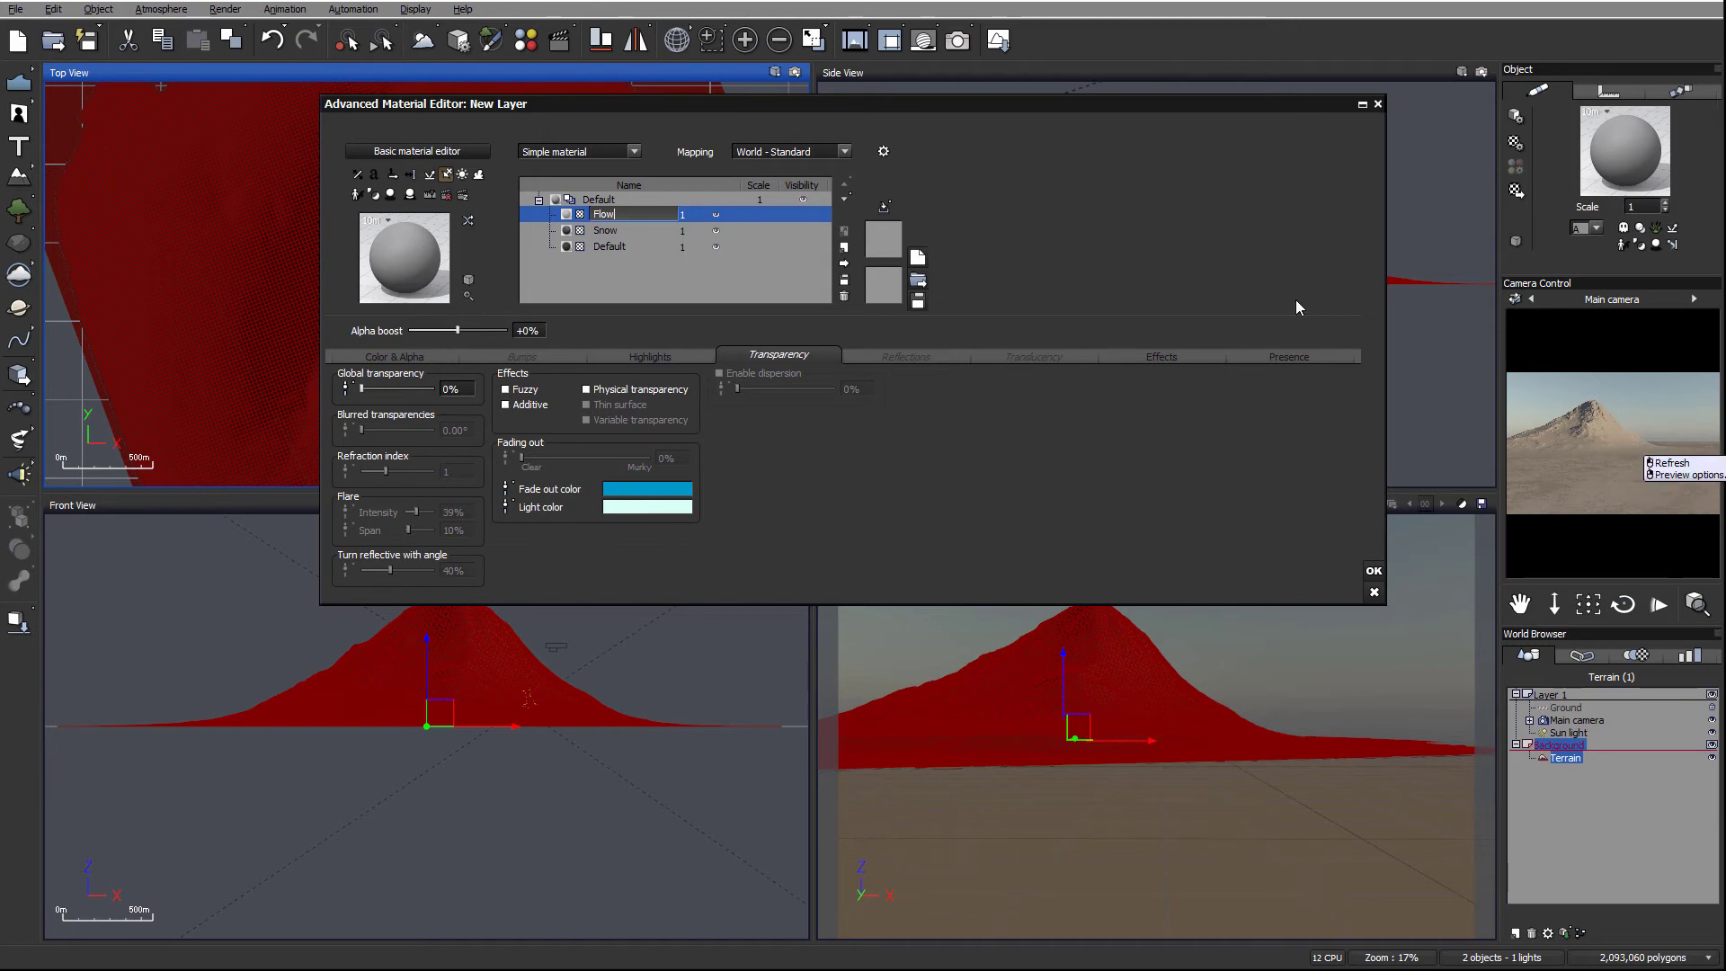
left_click(1115, 248)
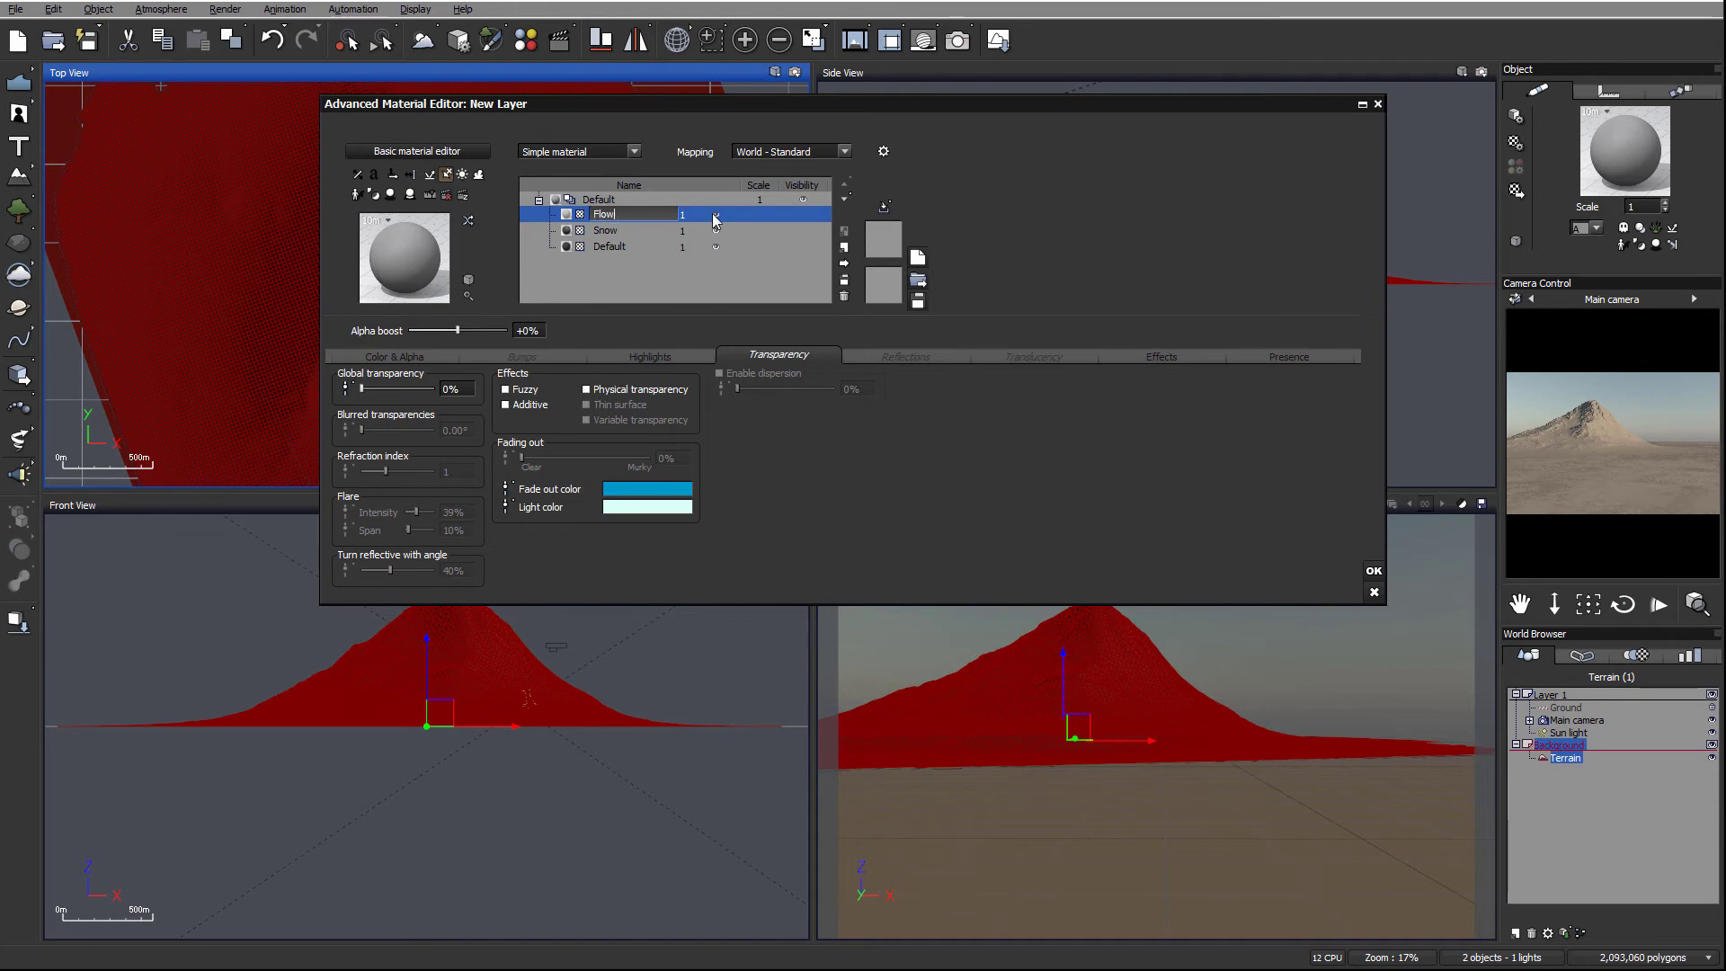
Step: Set the Flow layer's overall colour to a light sandy tan (RGB 142, 127, 113)
left_click(383, 359)
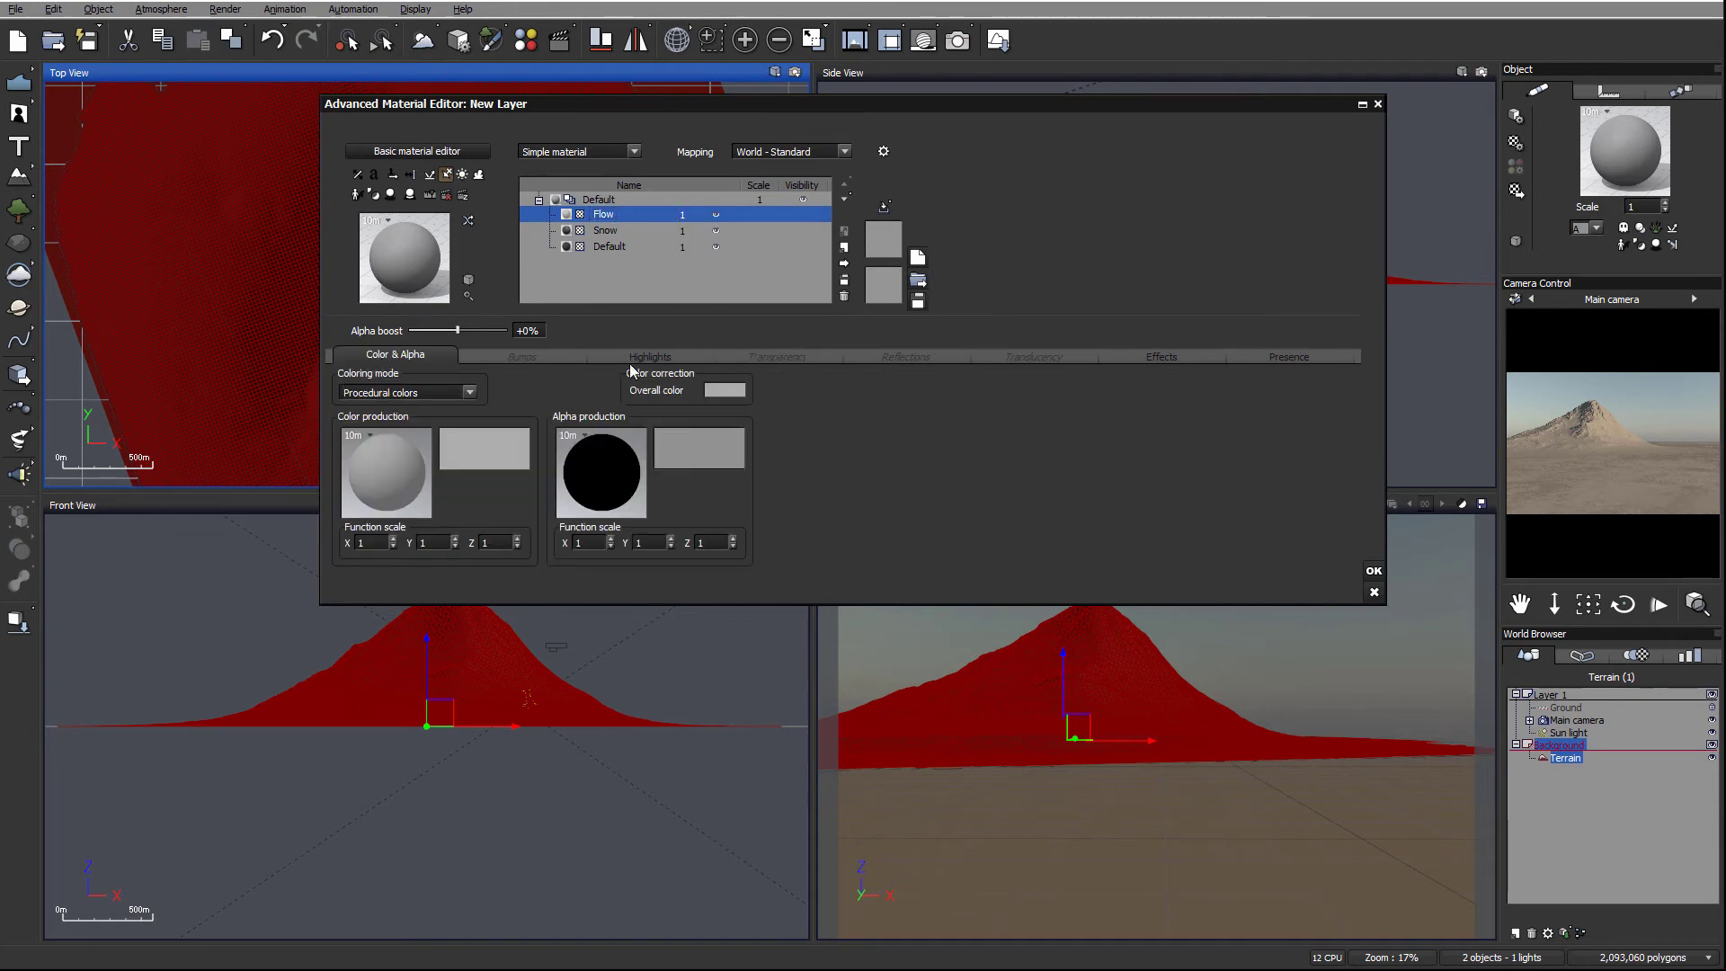
left_click(716, 393)
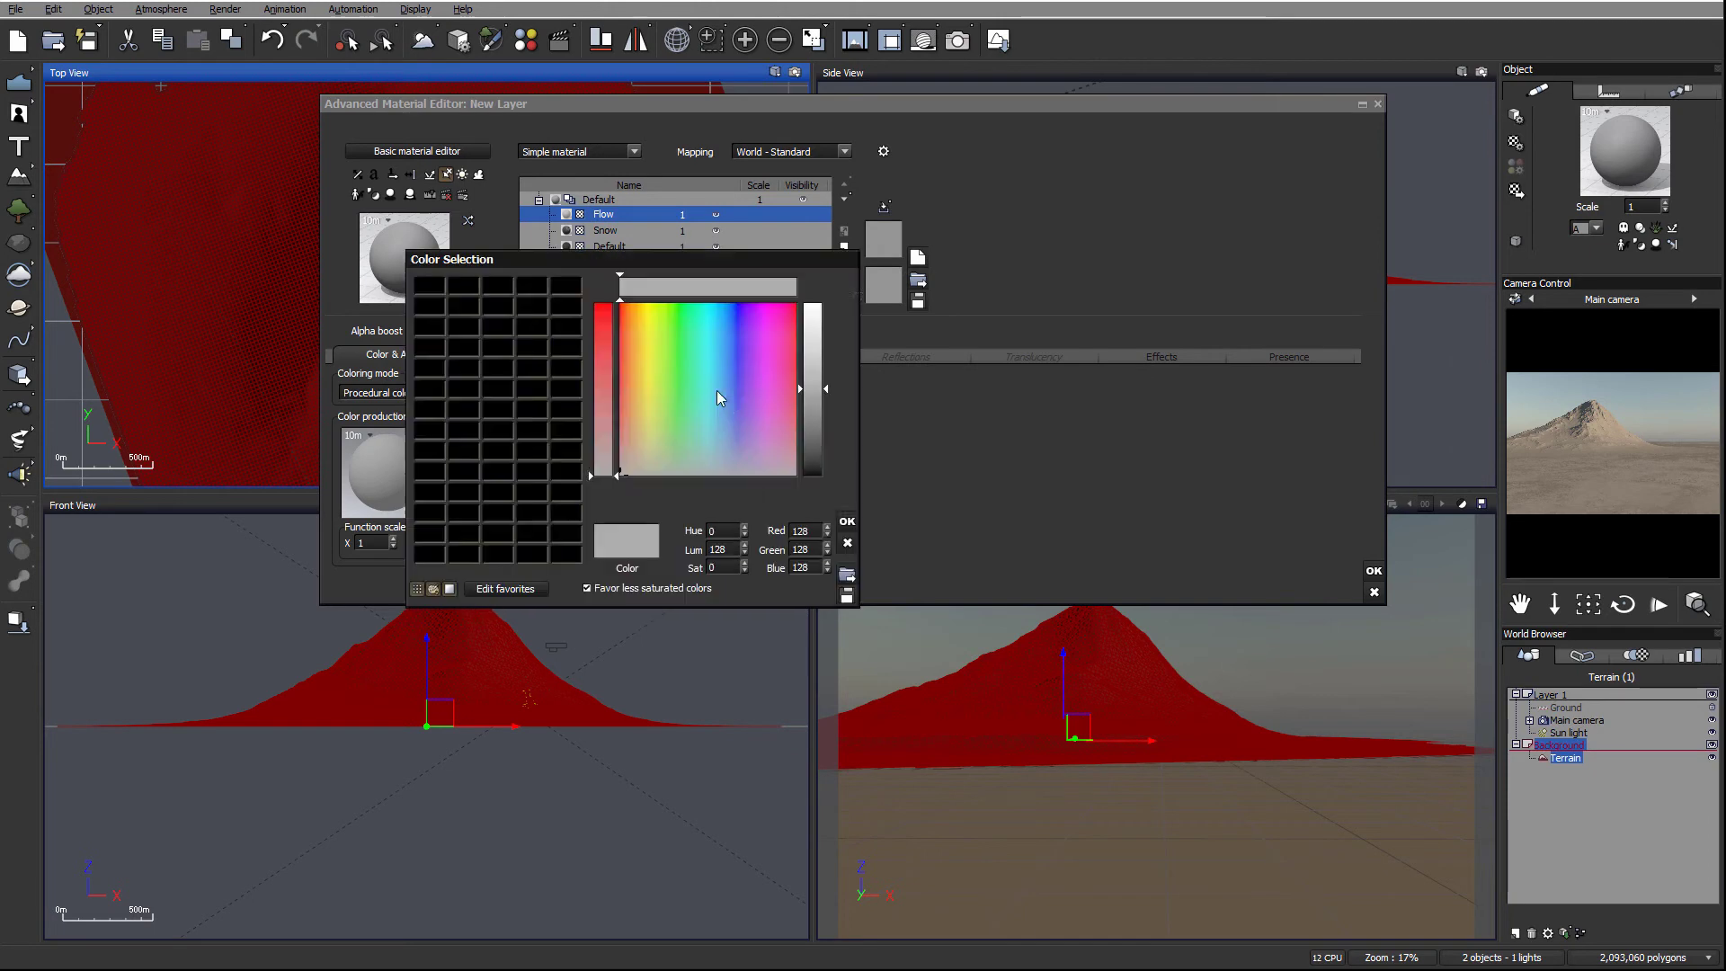
left_click(635, 443)
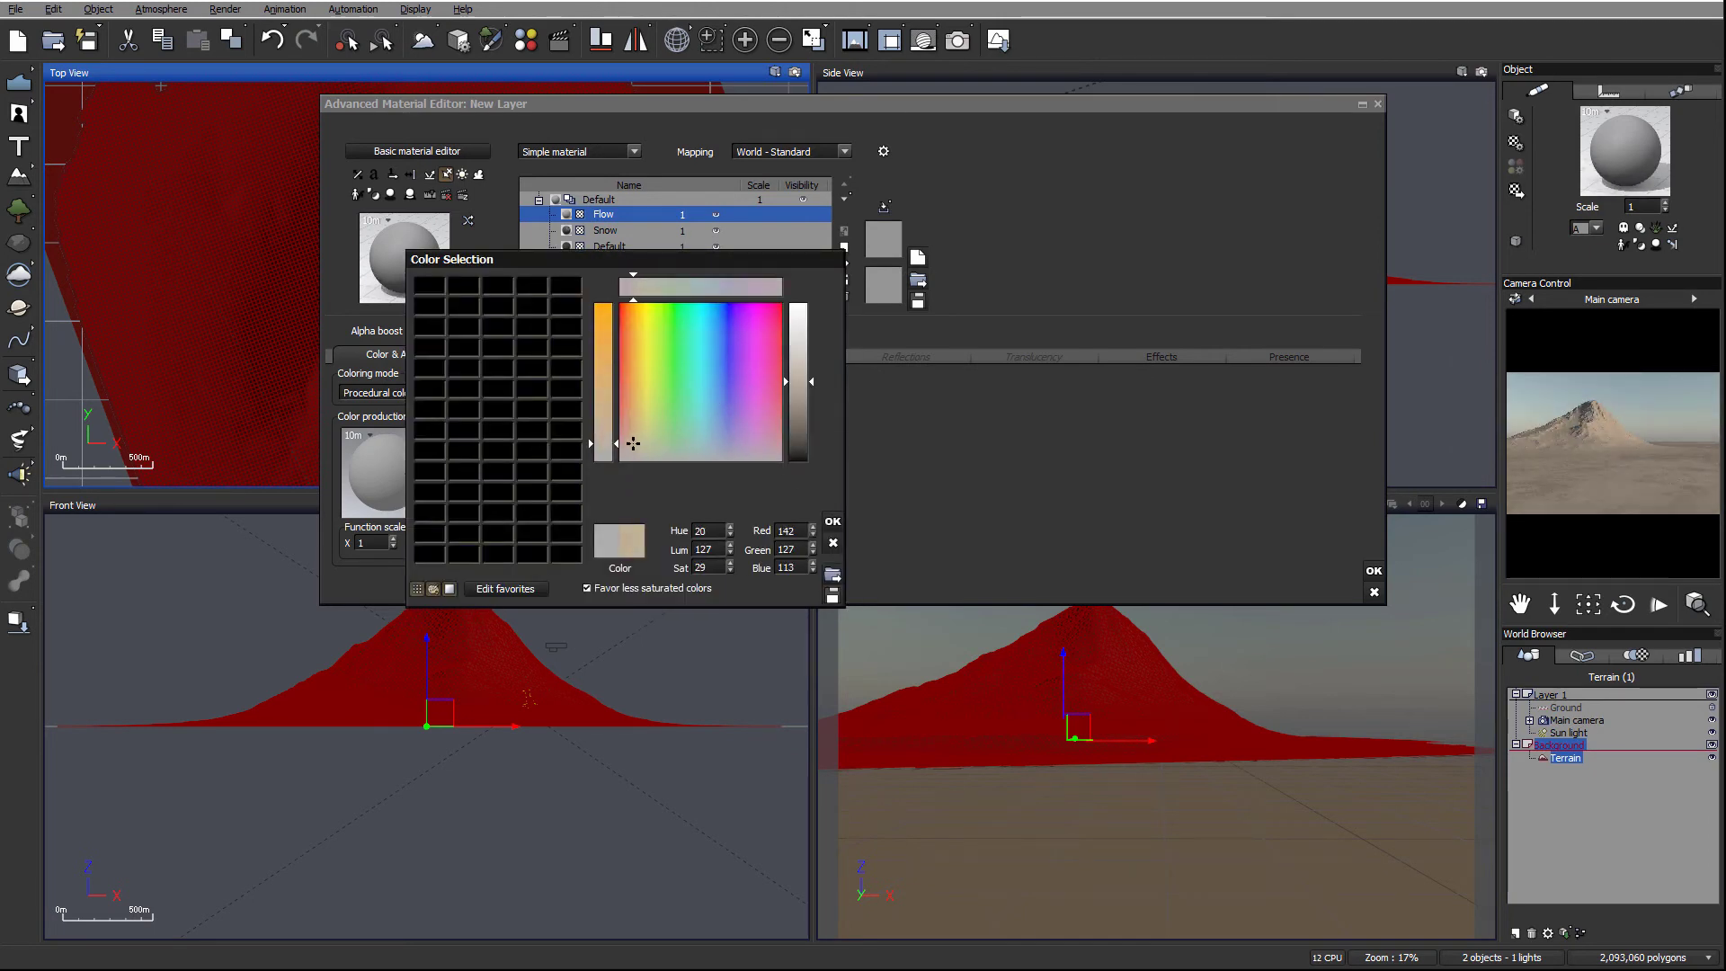
left_click(833, 521)
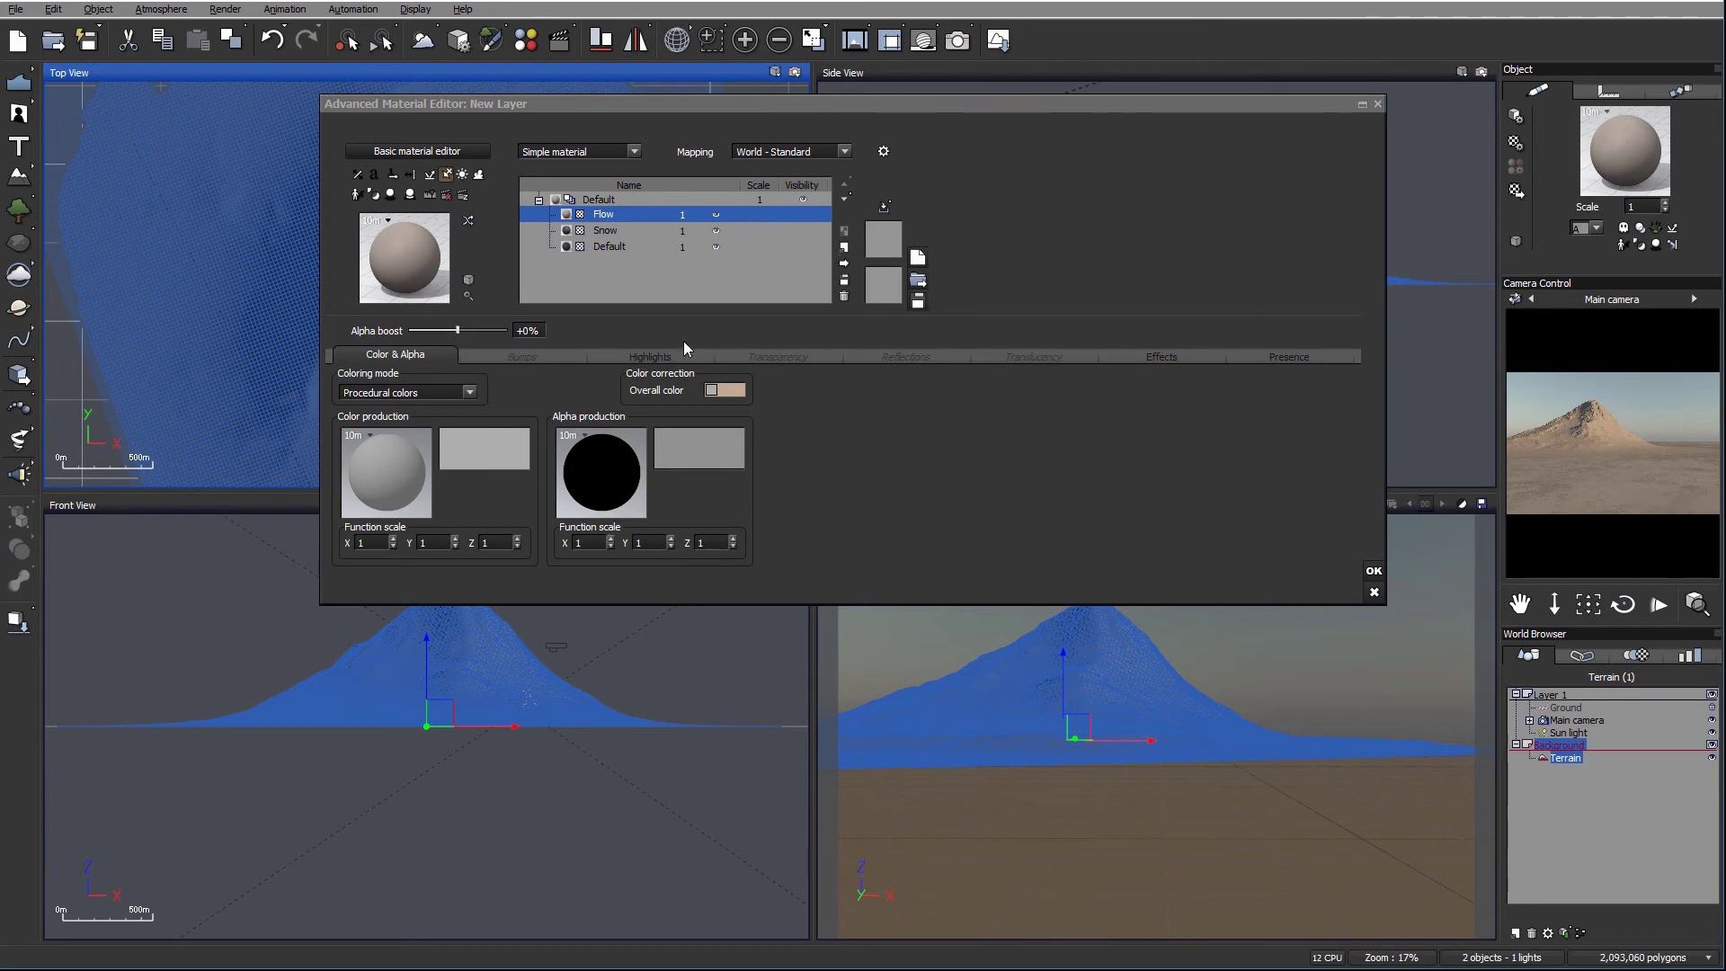
left_click(786, 356)
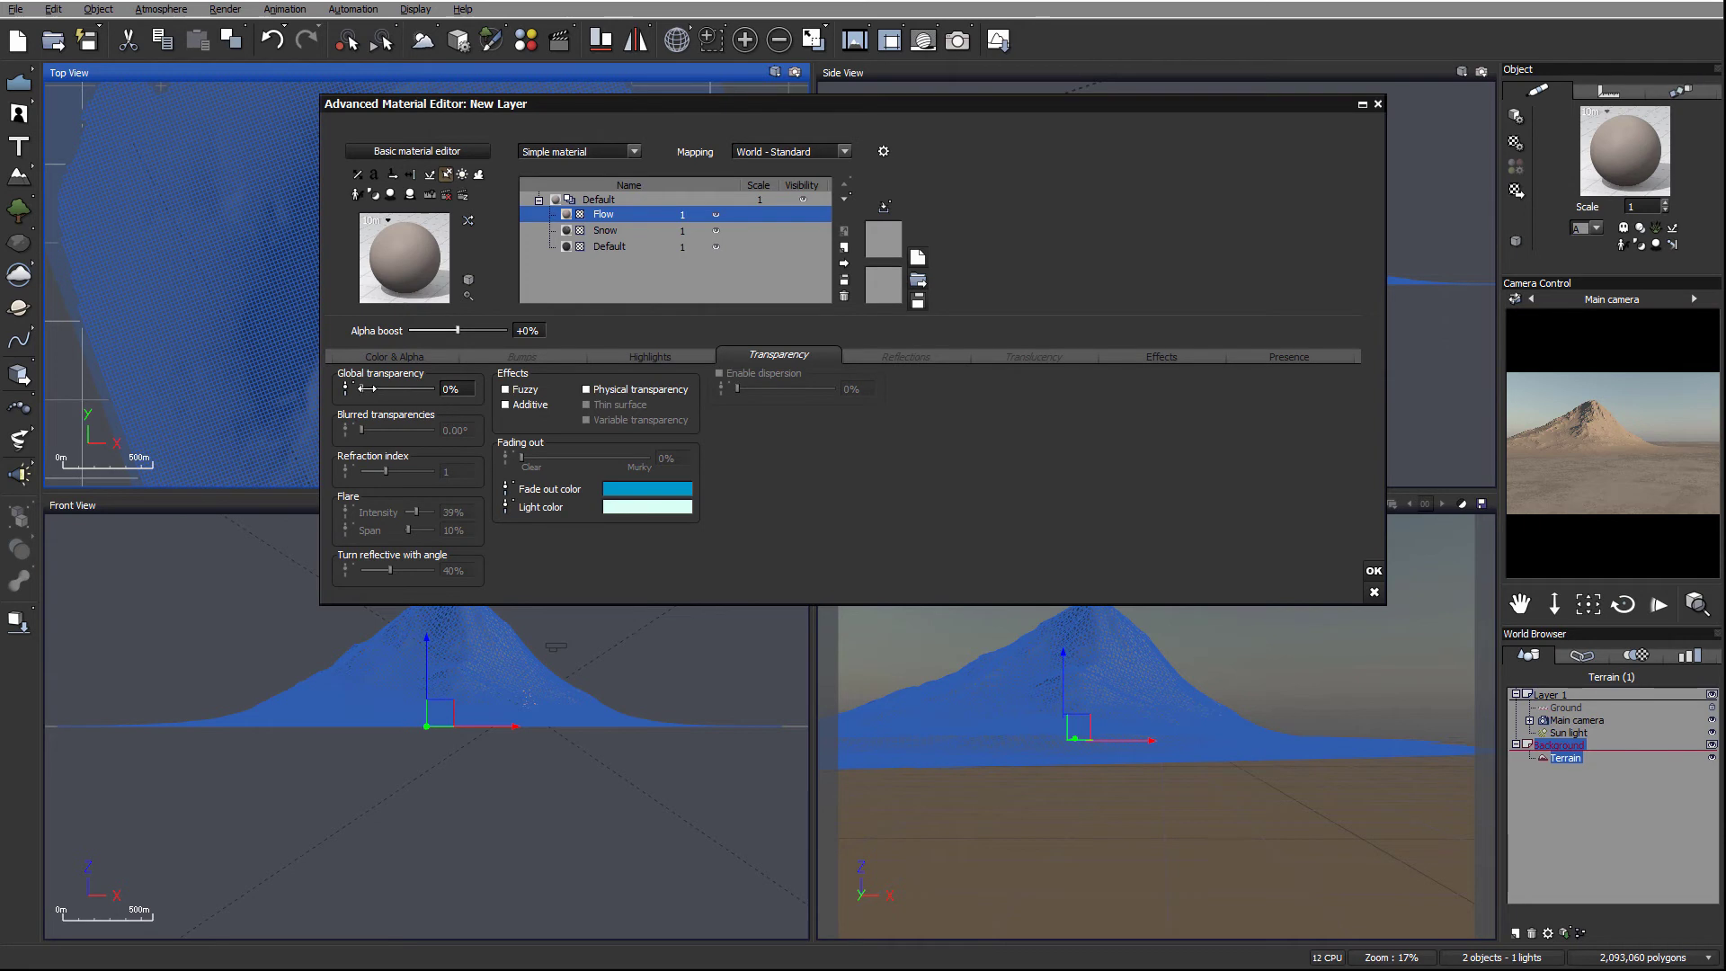
Step: Make Flow 100% variably transparent with Object - Parametric mapping and edit its transparency function
left_click_drag(366, 389, 481, 391)
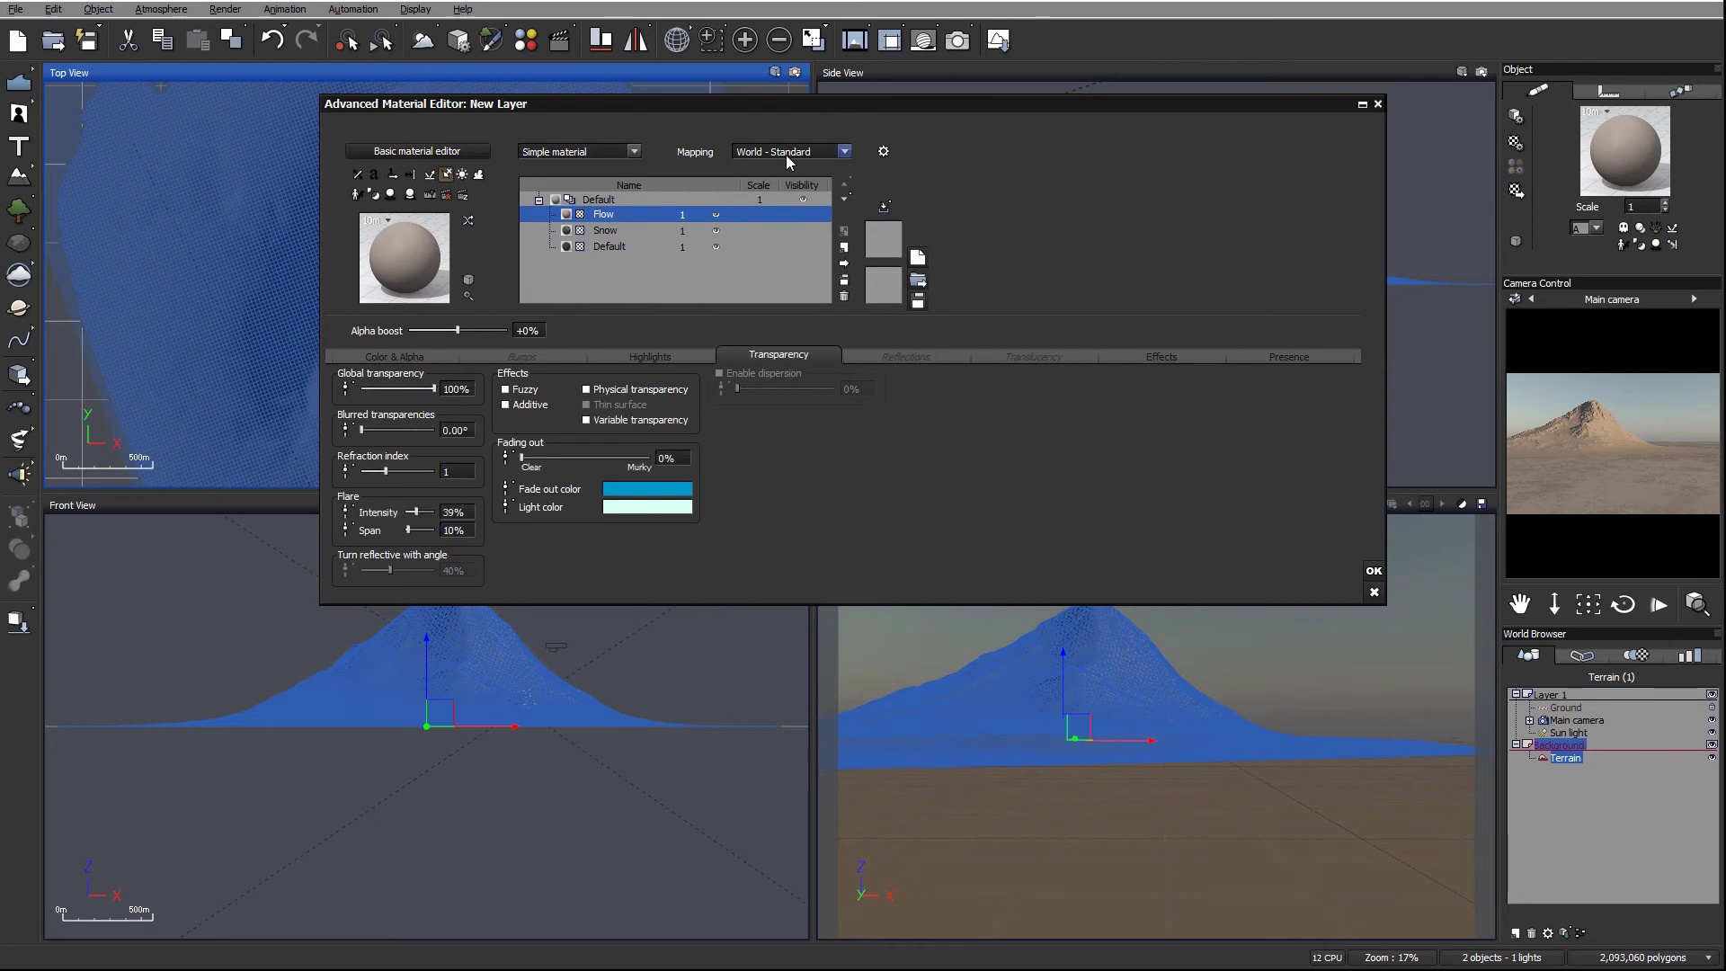
left_click(845, 151)
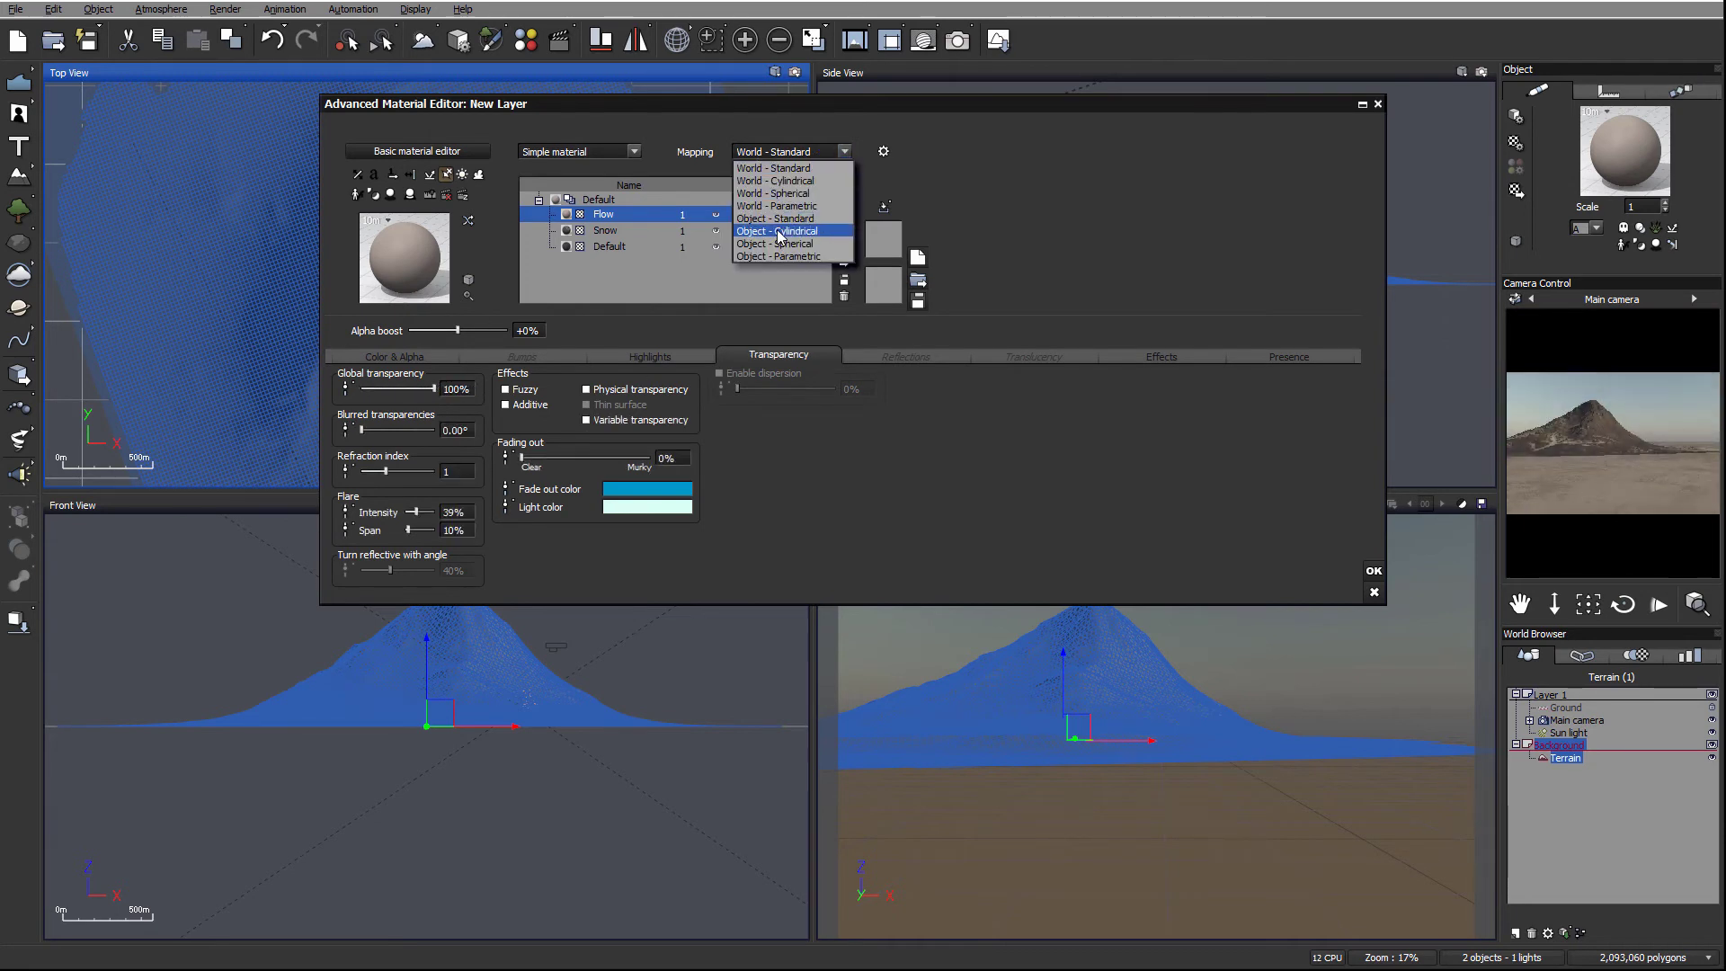
left_click(785, 255)
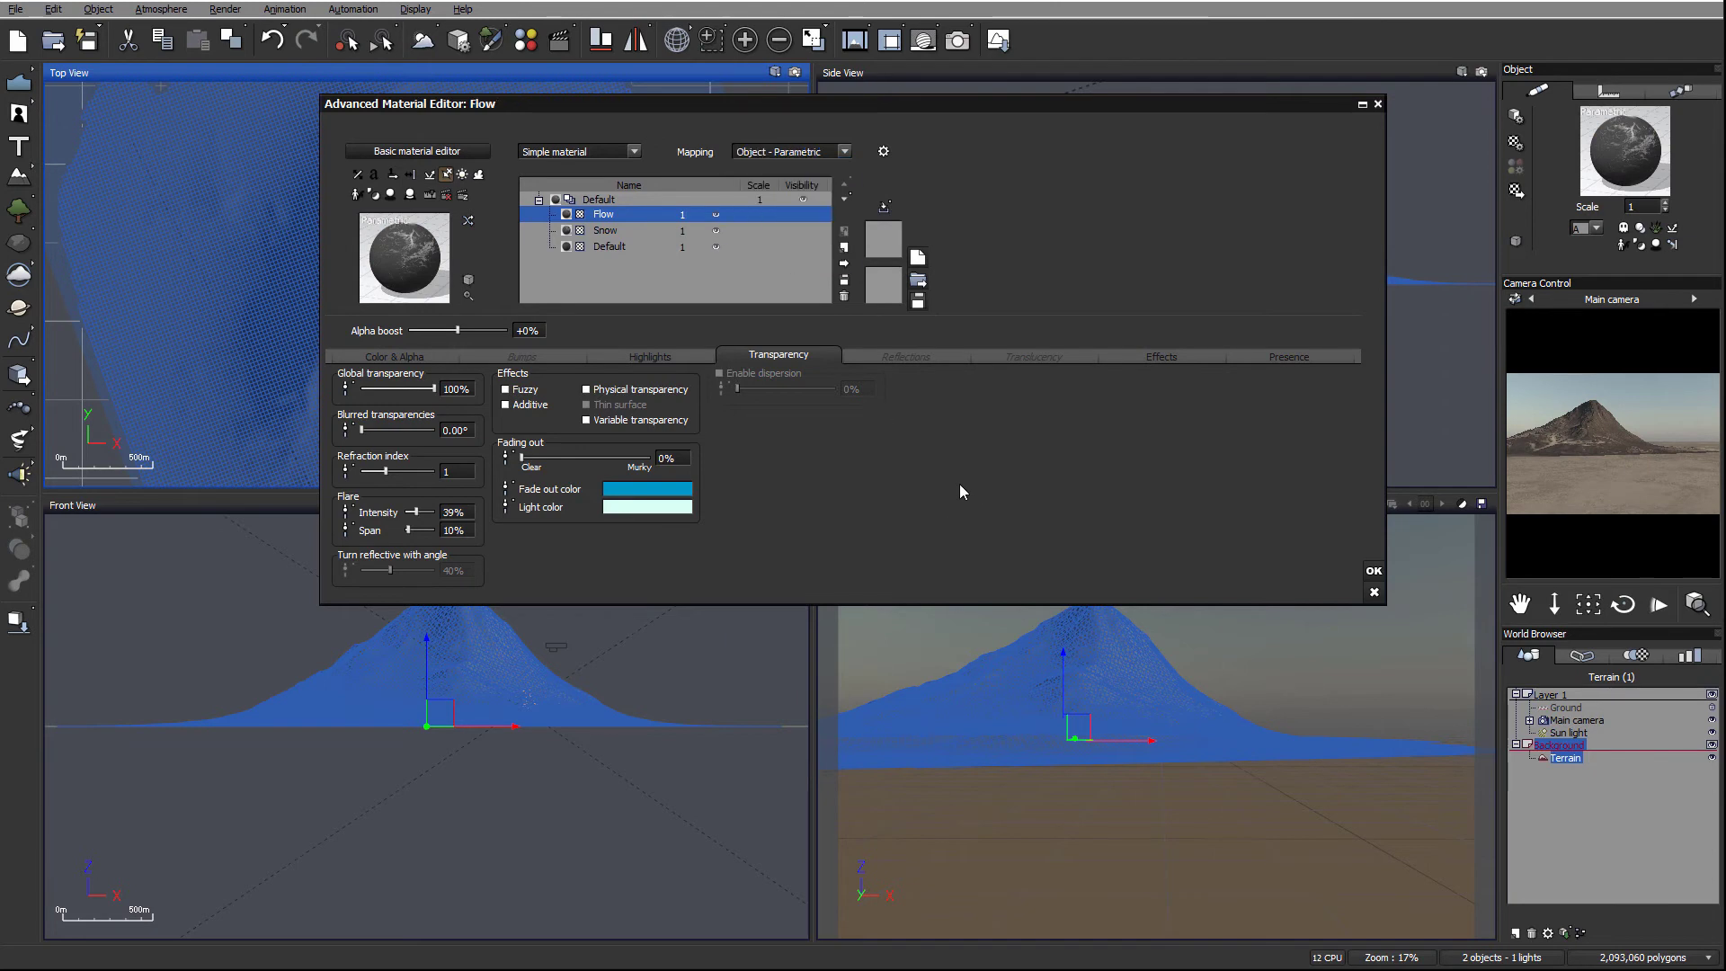
left_click(591, 421)
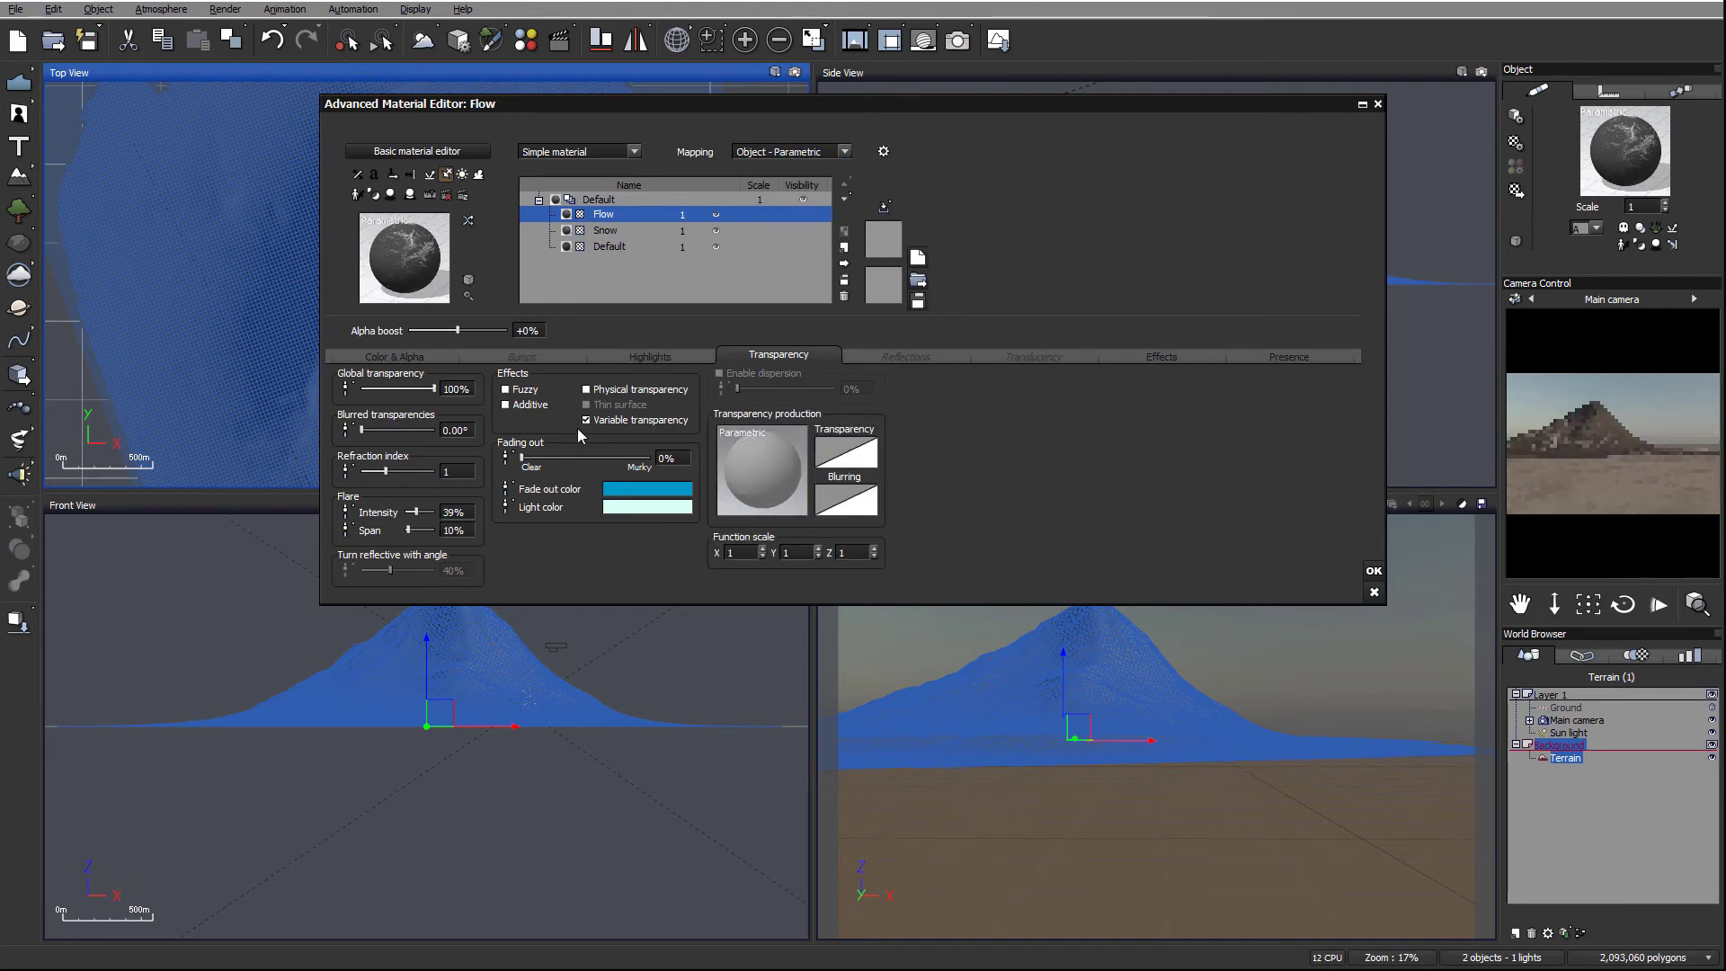
right_click(760, 458)
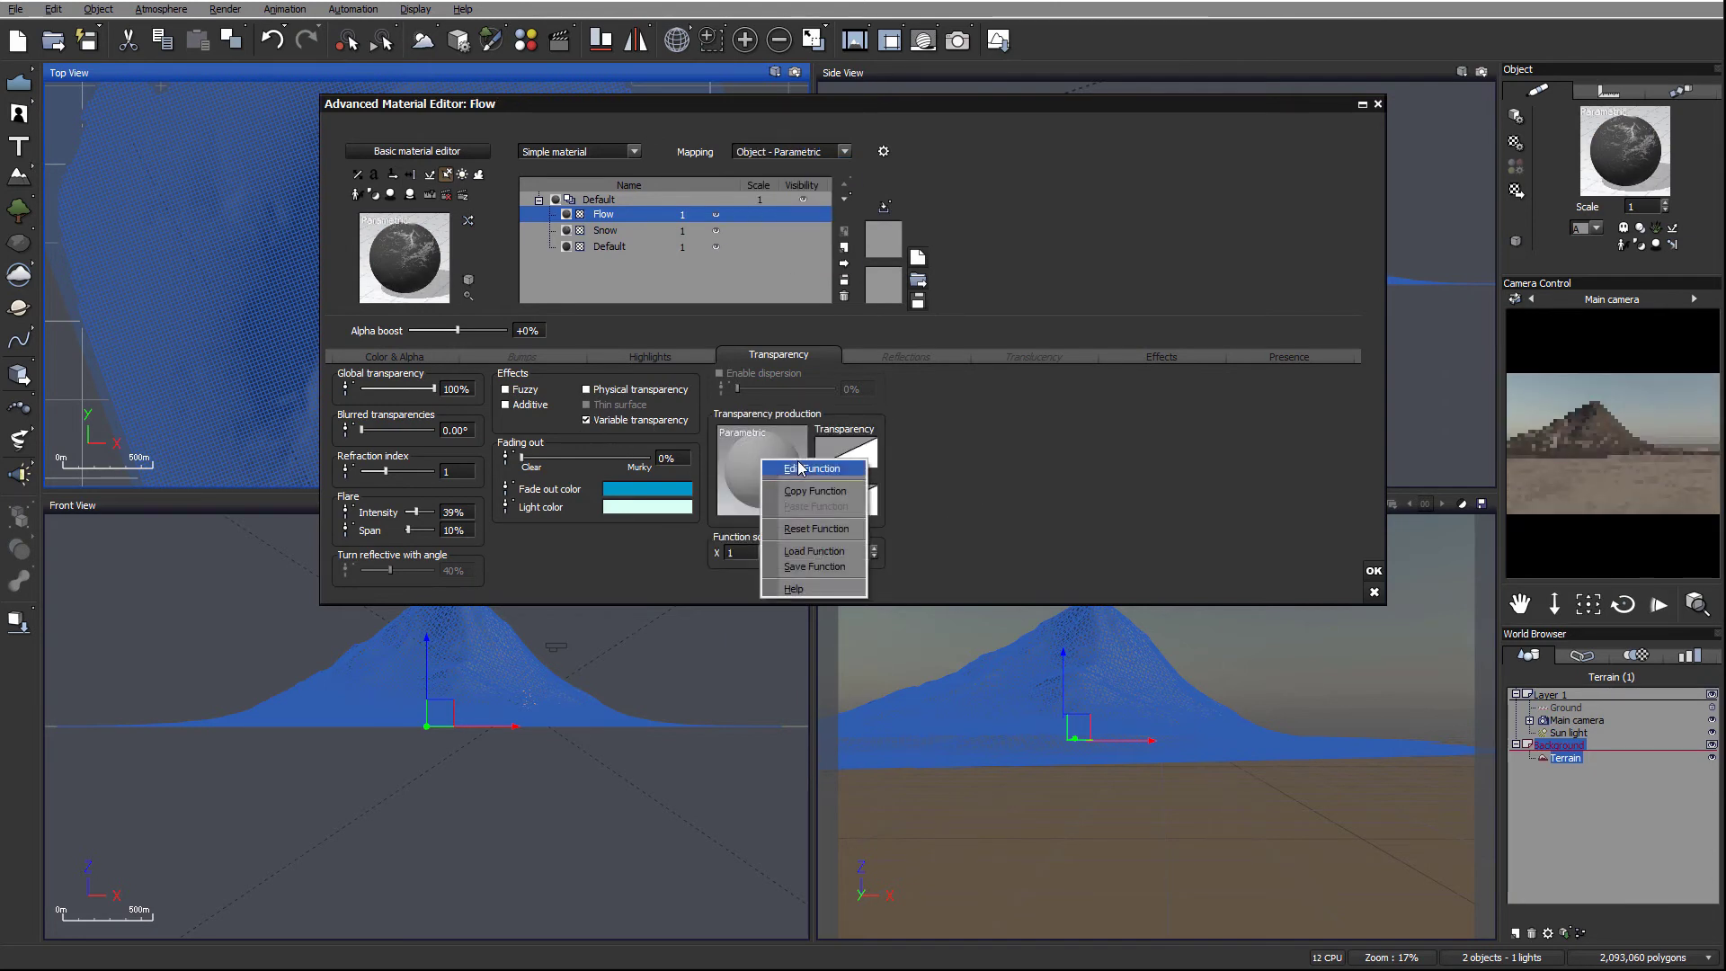
left_click(800, 467)
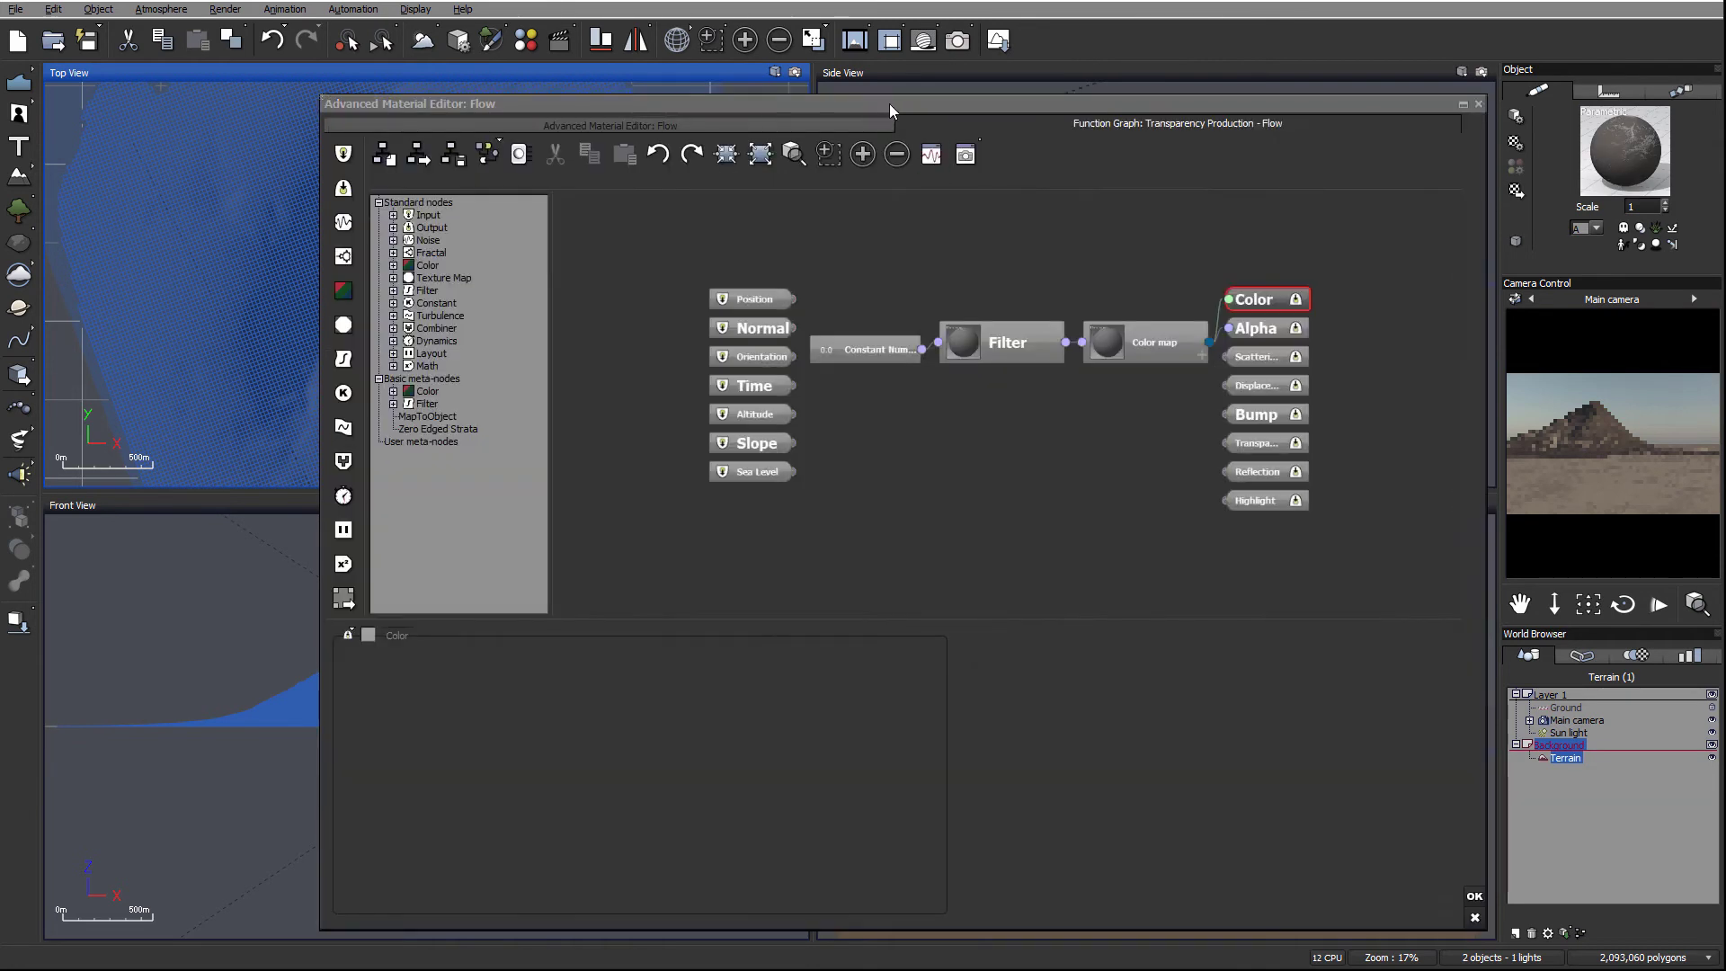
Step: Add a Projected Texture Map node and connect it to the Transparency output
left_click_drag(888, 104, 803, 24)
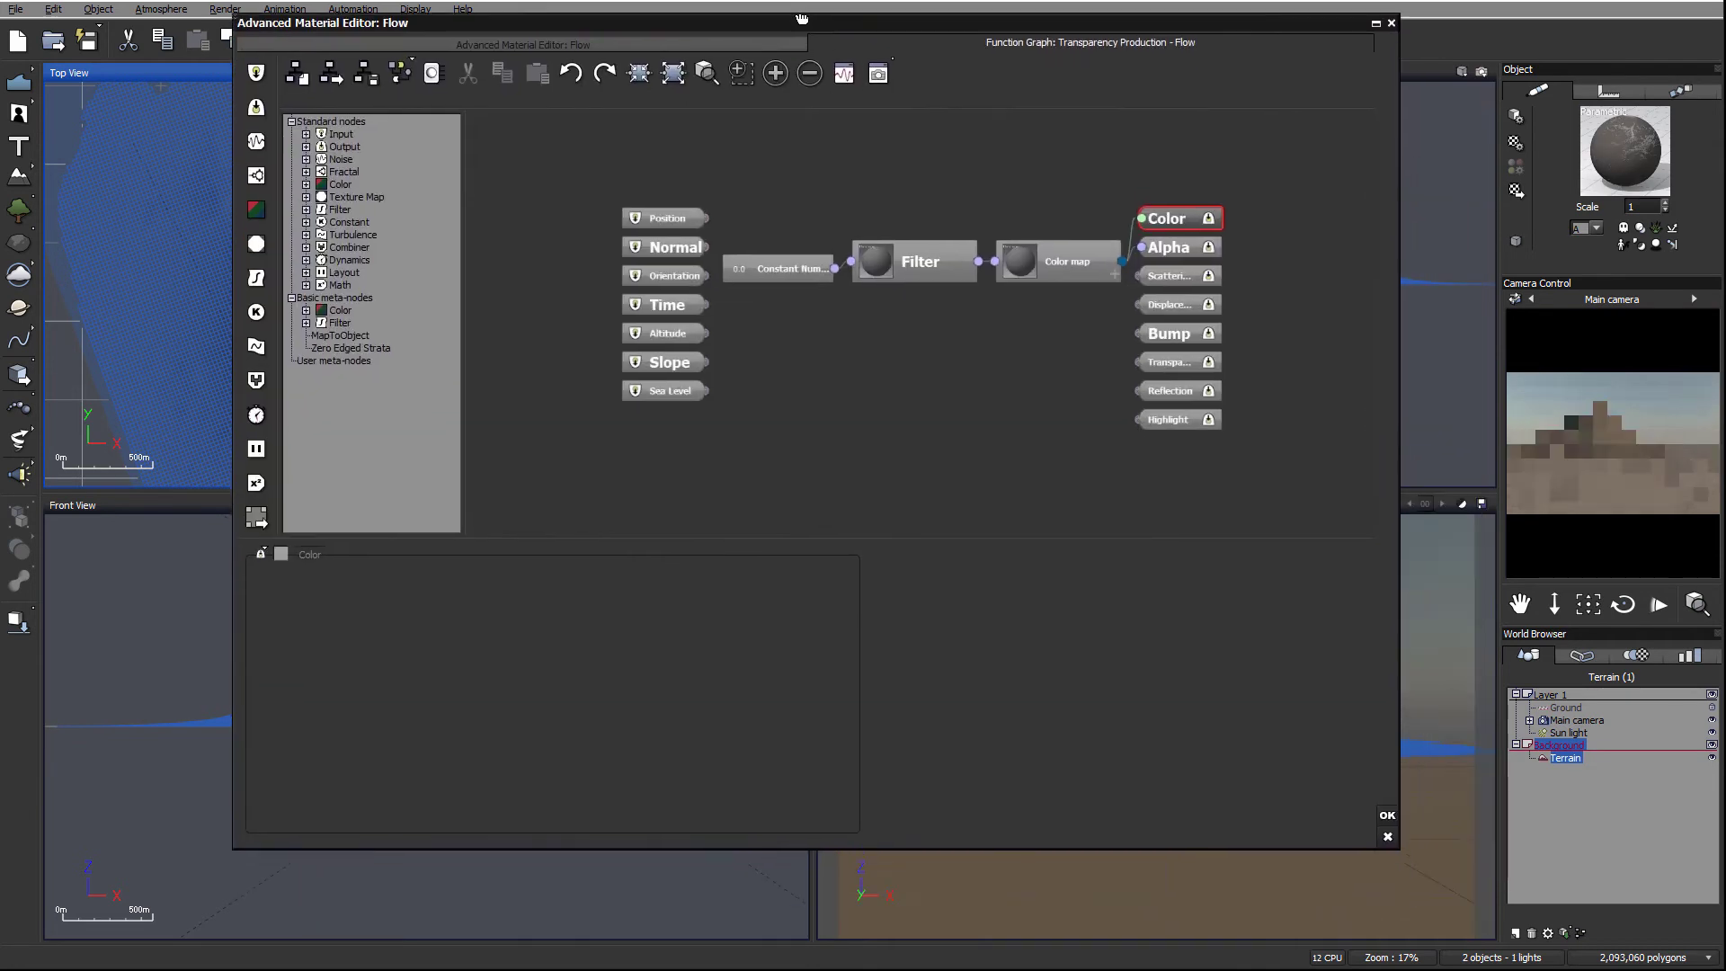
left_click(796, 329)
right_click(793, 331)
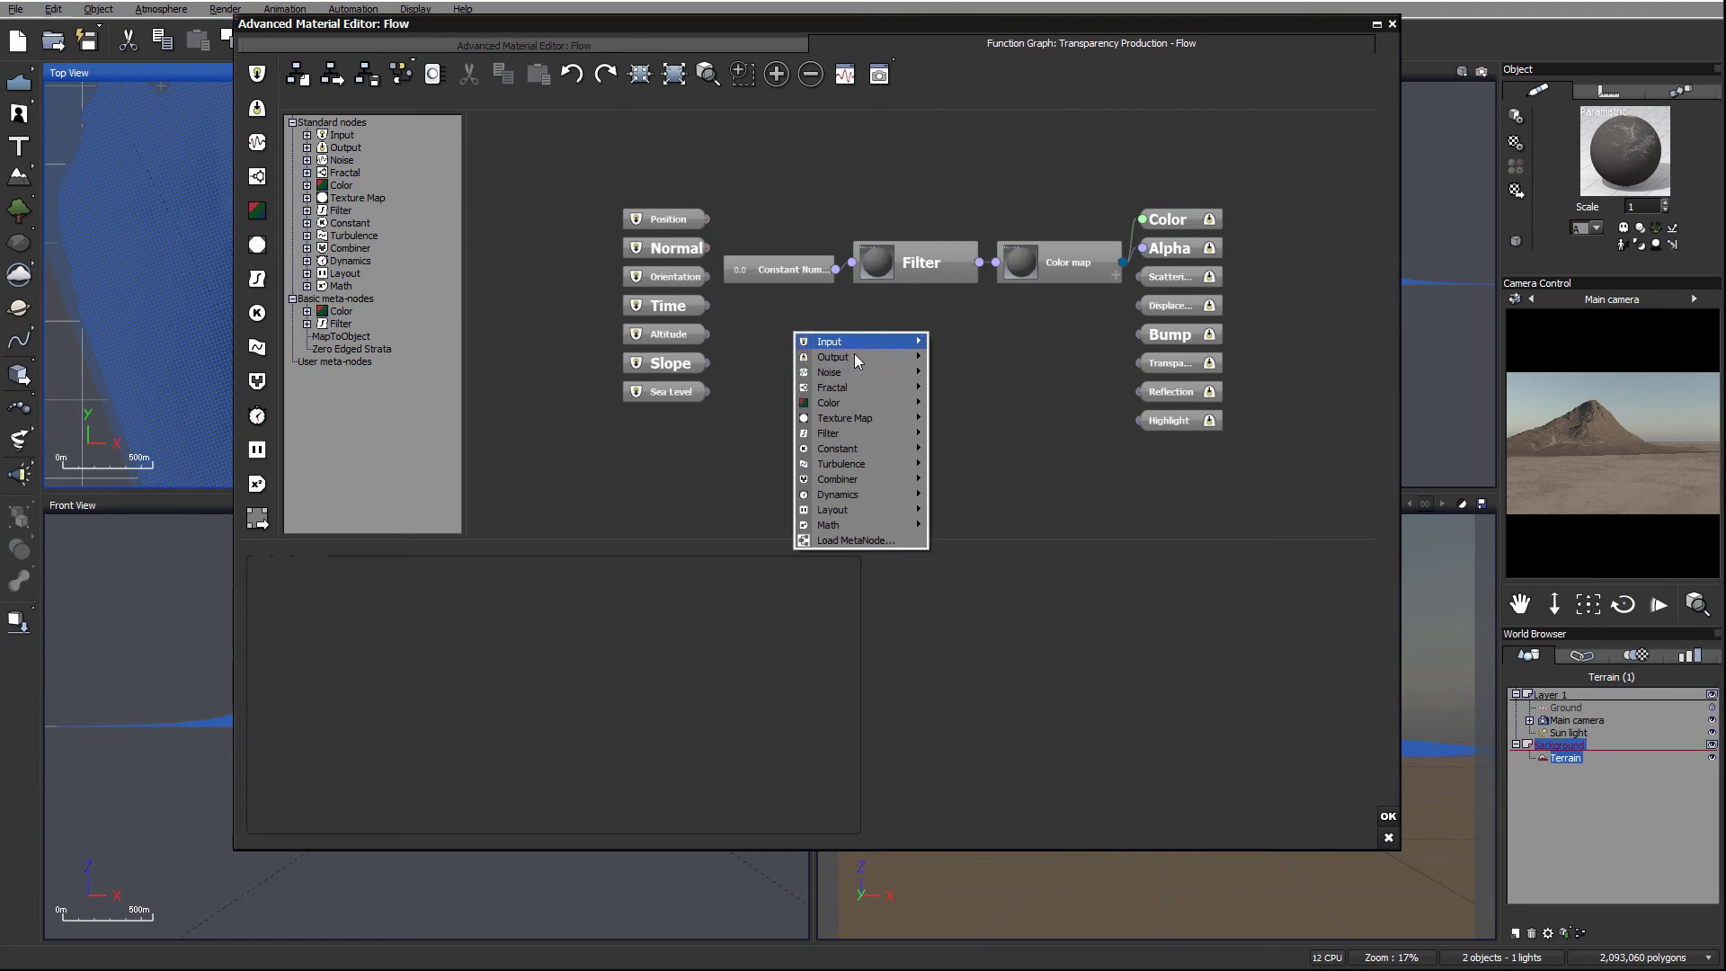
mouse_move(850, 421)
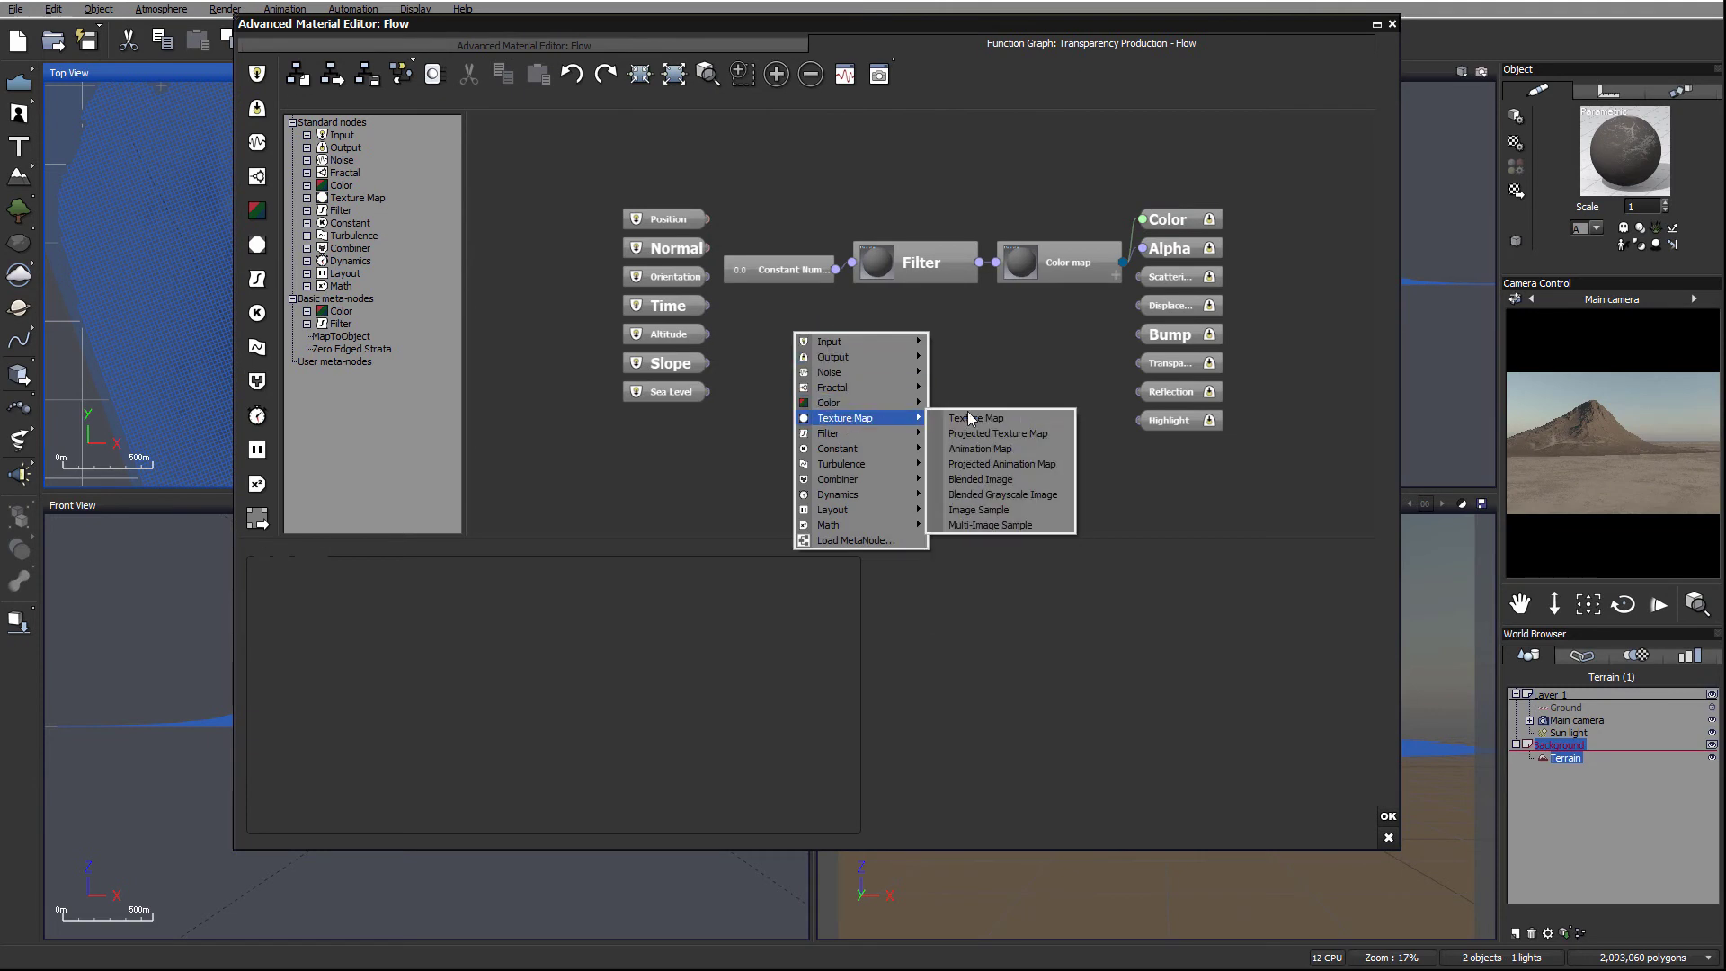
left_click(1015, 434)
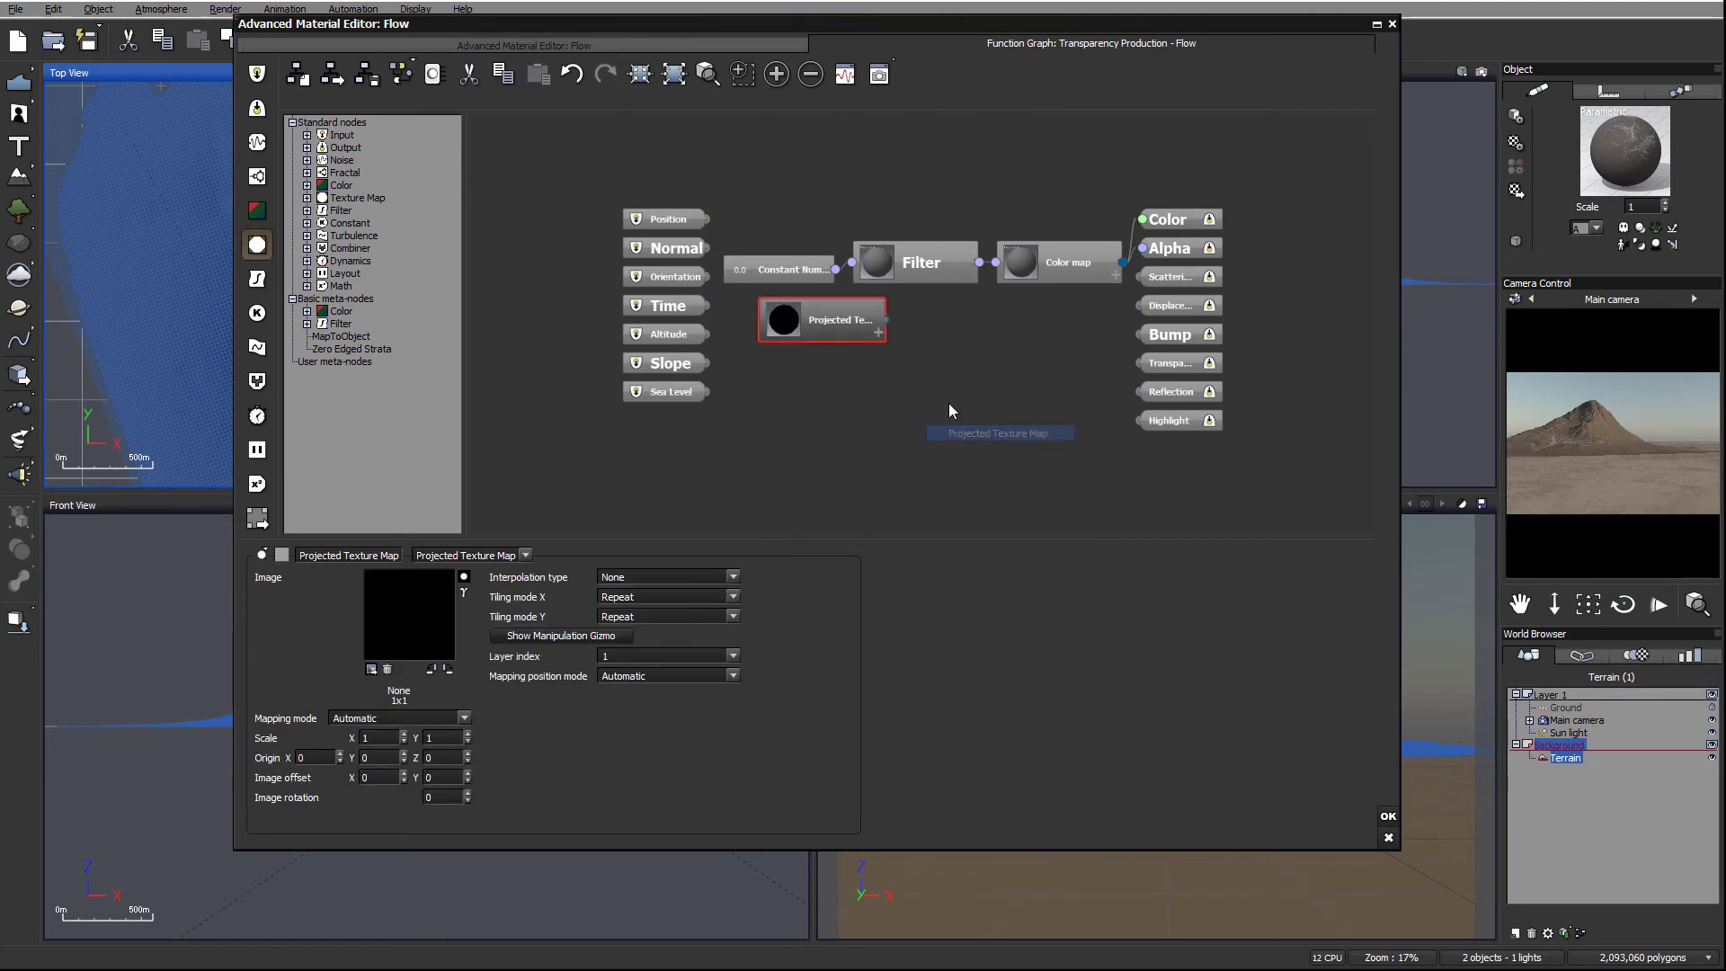
left_click_drag(816, 314, 816, 353)
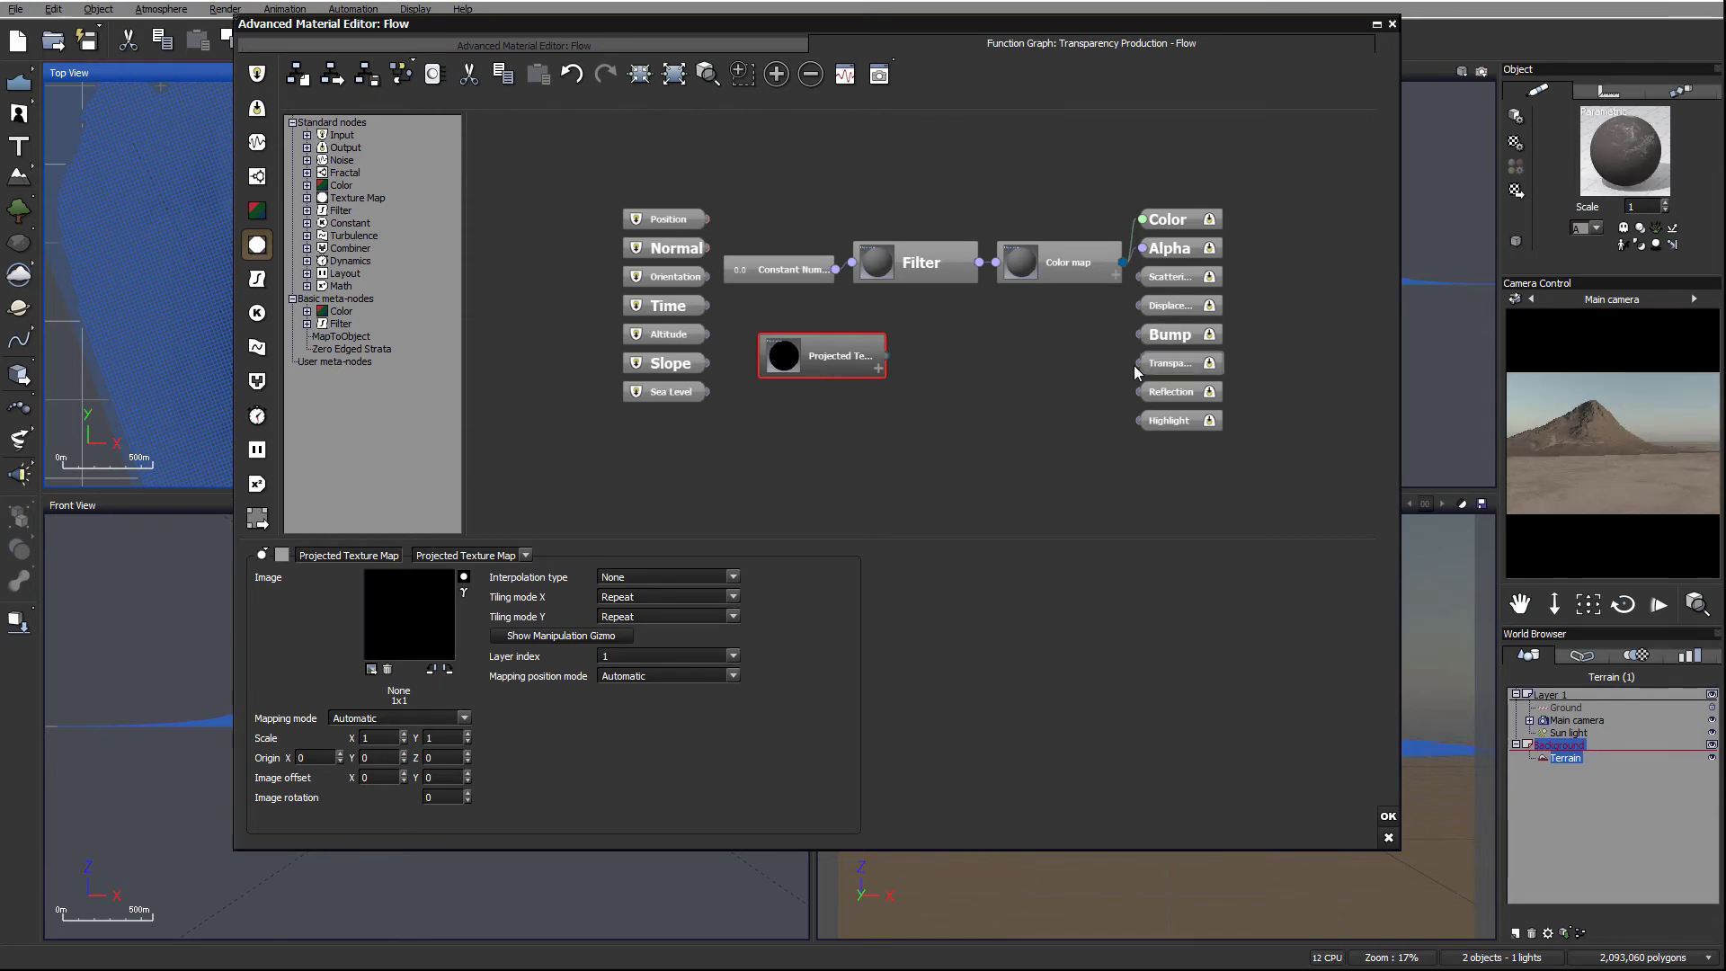
left_click_drag(1137, 361, 887, 357)
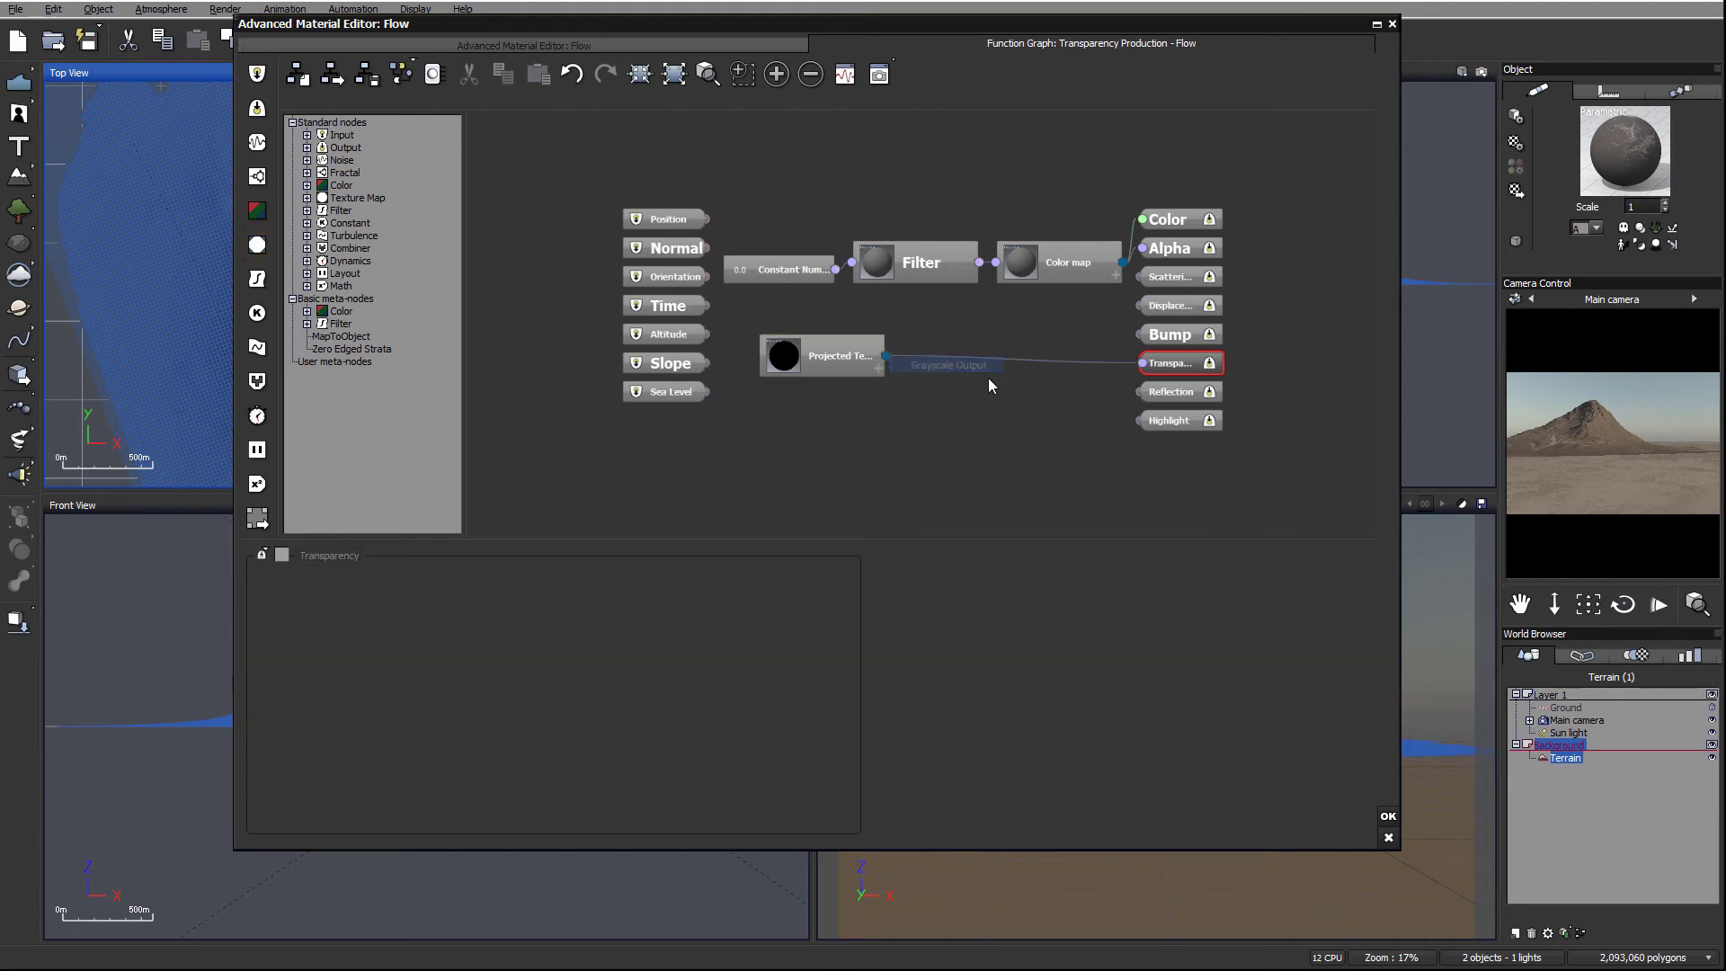
left_click(864, 361)
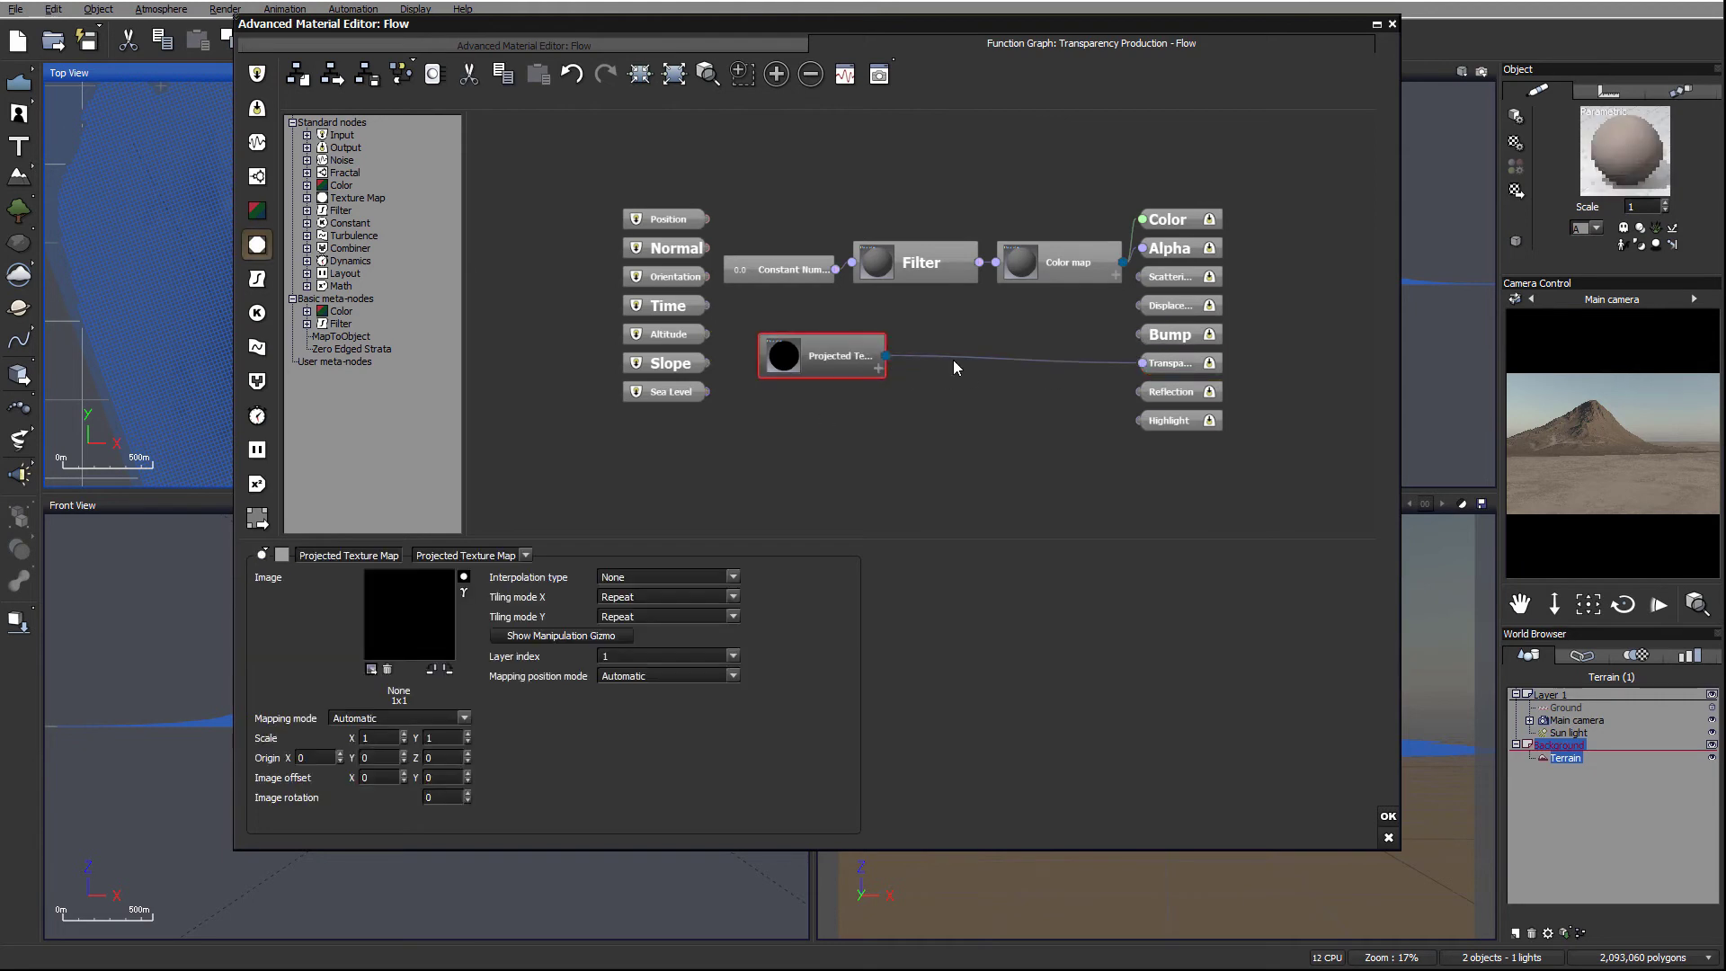
Step: Load sFlow.tif from disk into the Projected Texture Map node
left_click(370, 670)
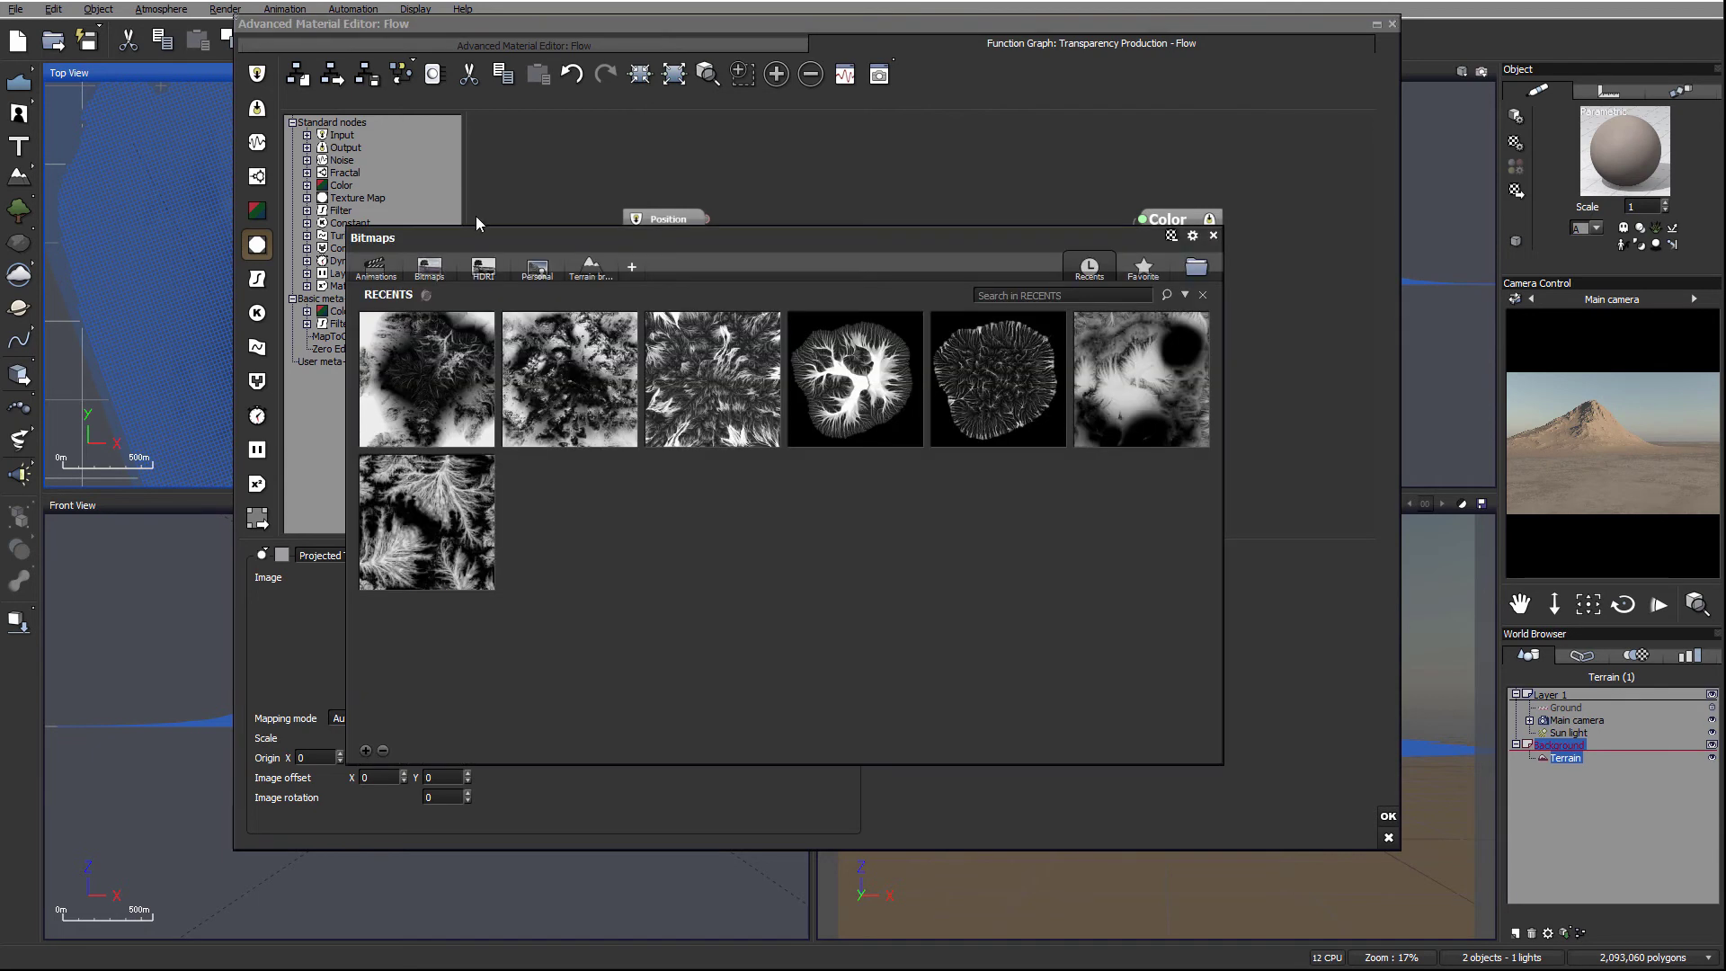
left_click_drag(541, 240, 647, 229)
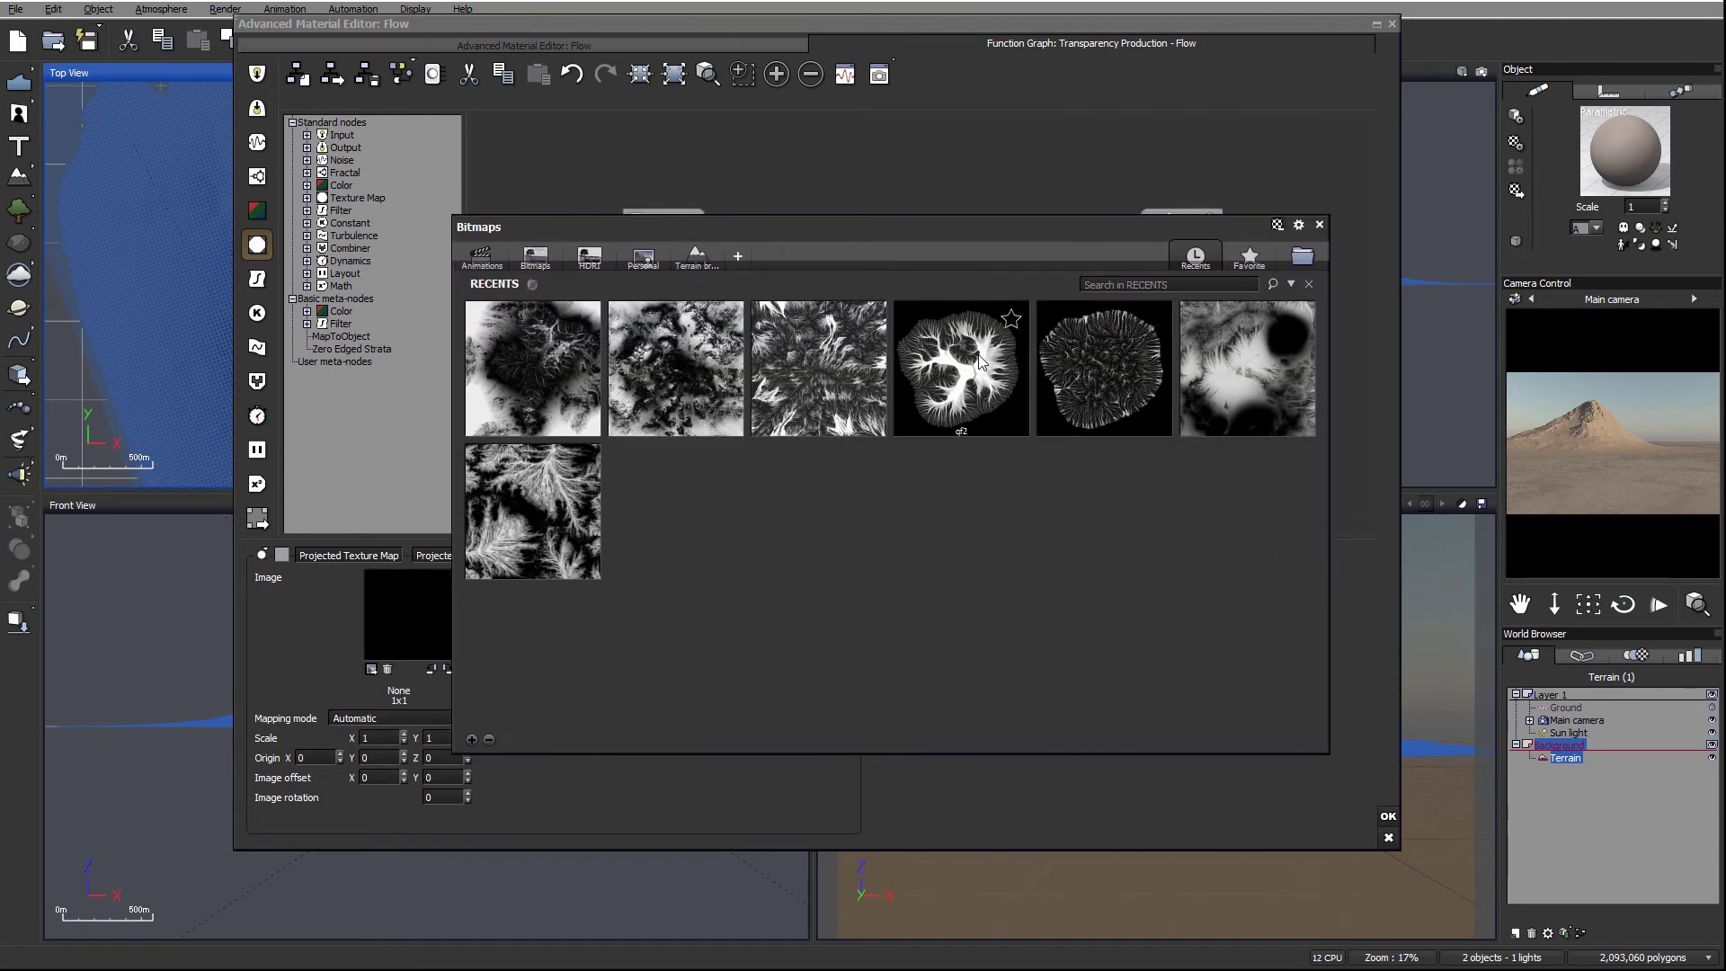
left_click(1305, 259)
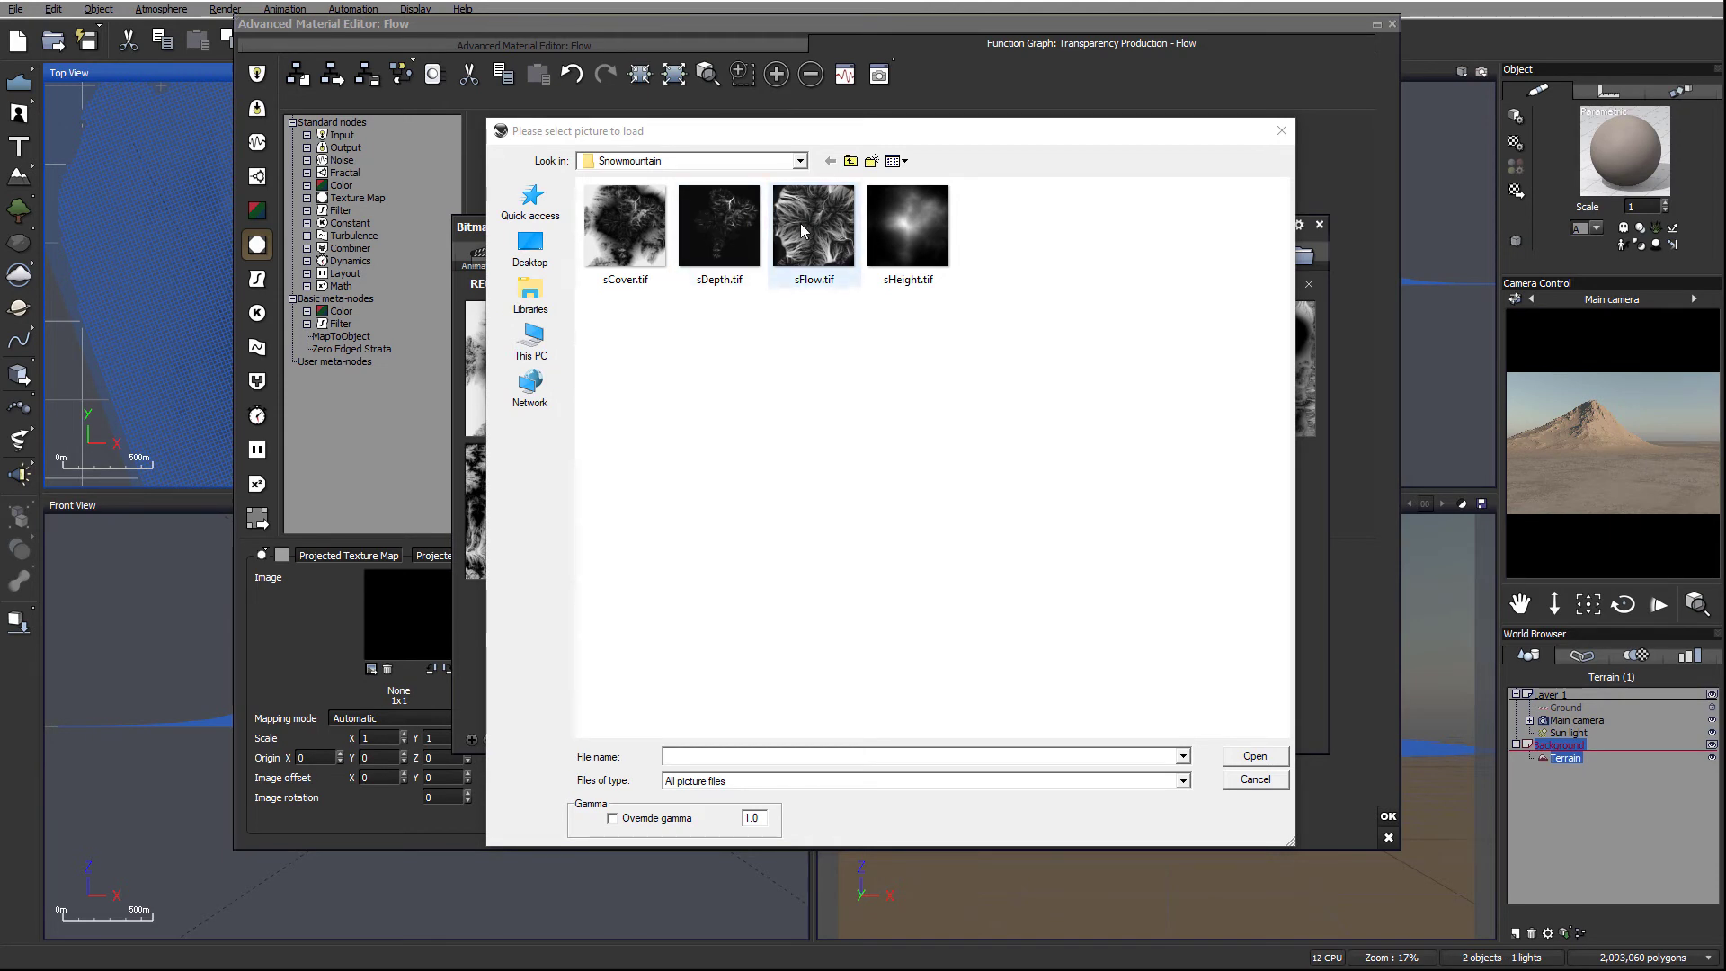
left_click(815, 252)
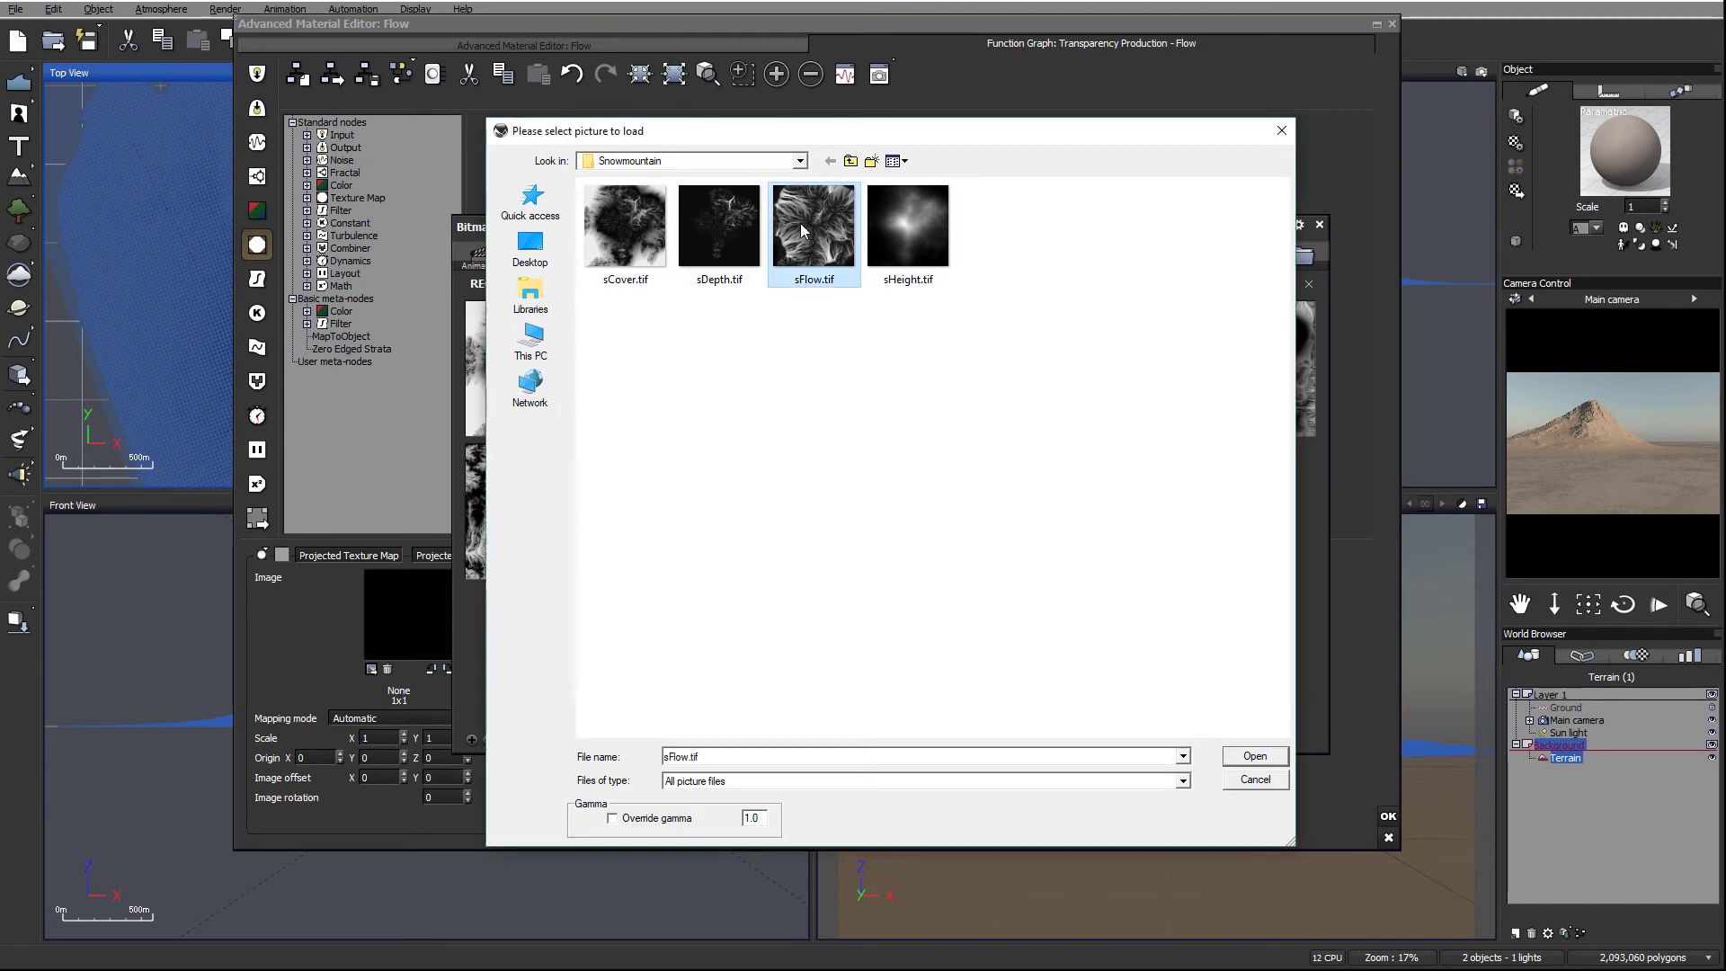
left_click(1233, 755)
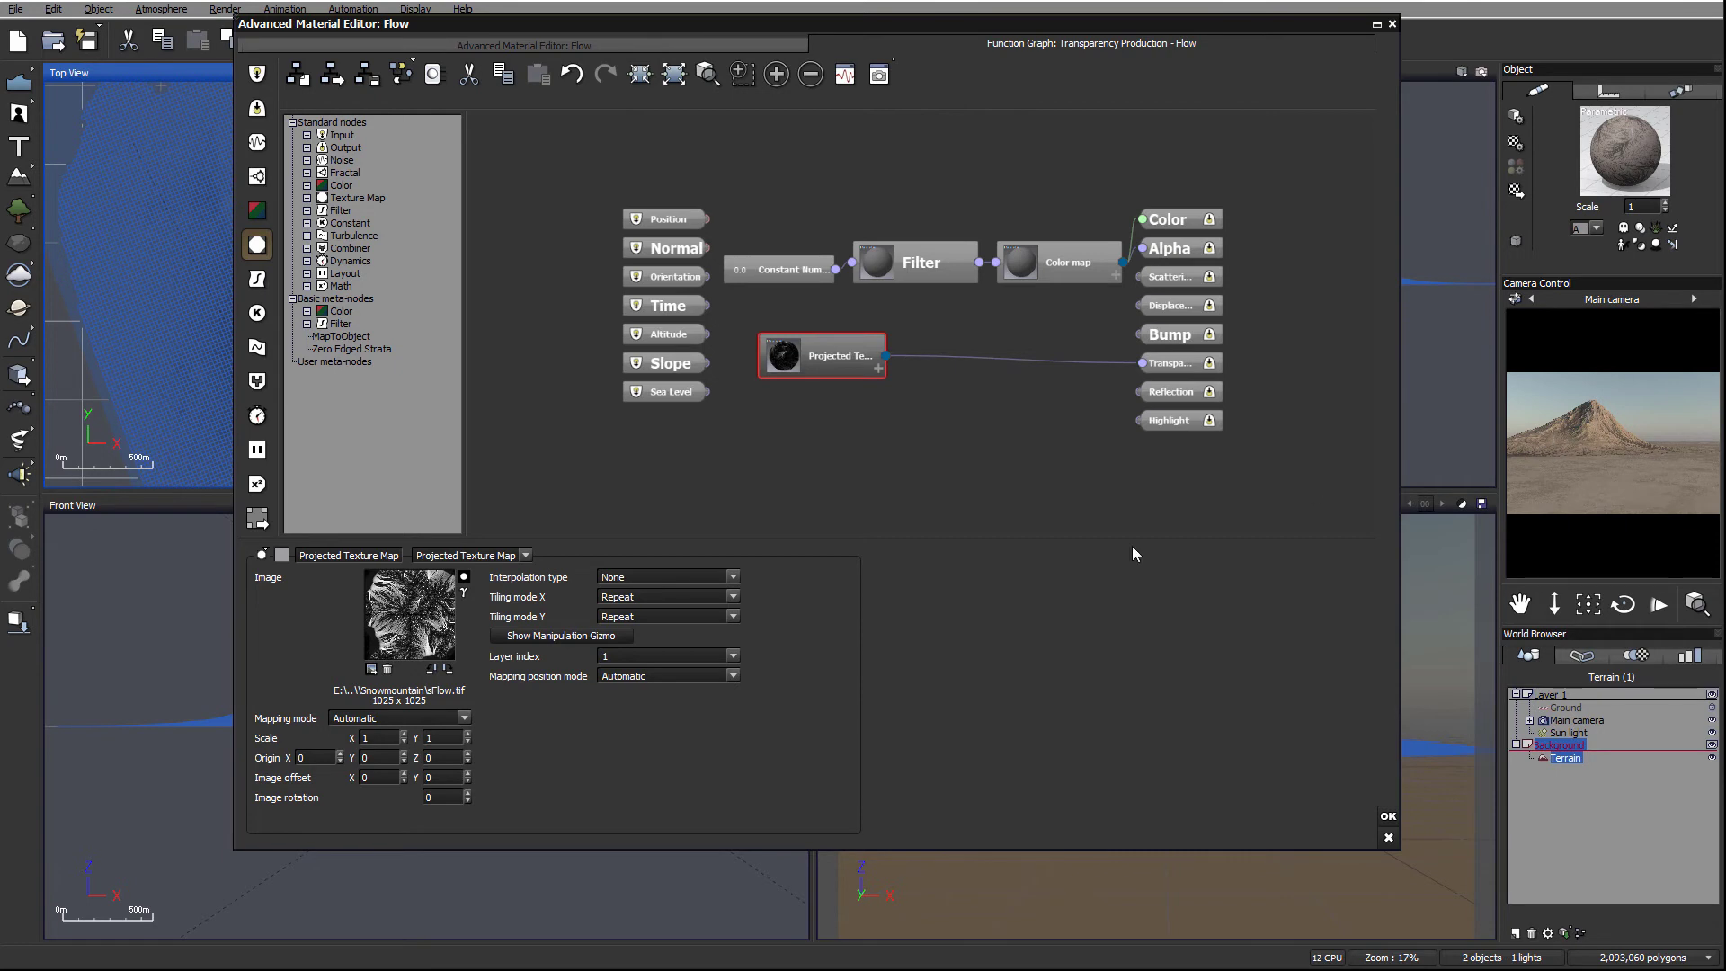
Step: Invert the colours of the sFlow image and close the function graph
left_click(464, 580)
left_click(518, 593)
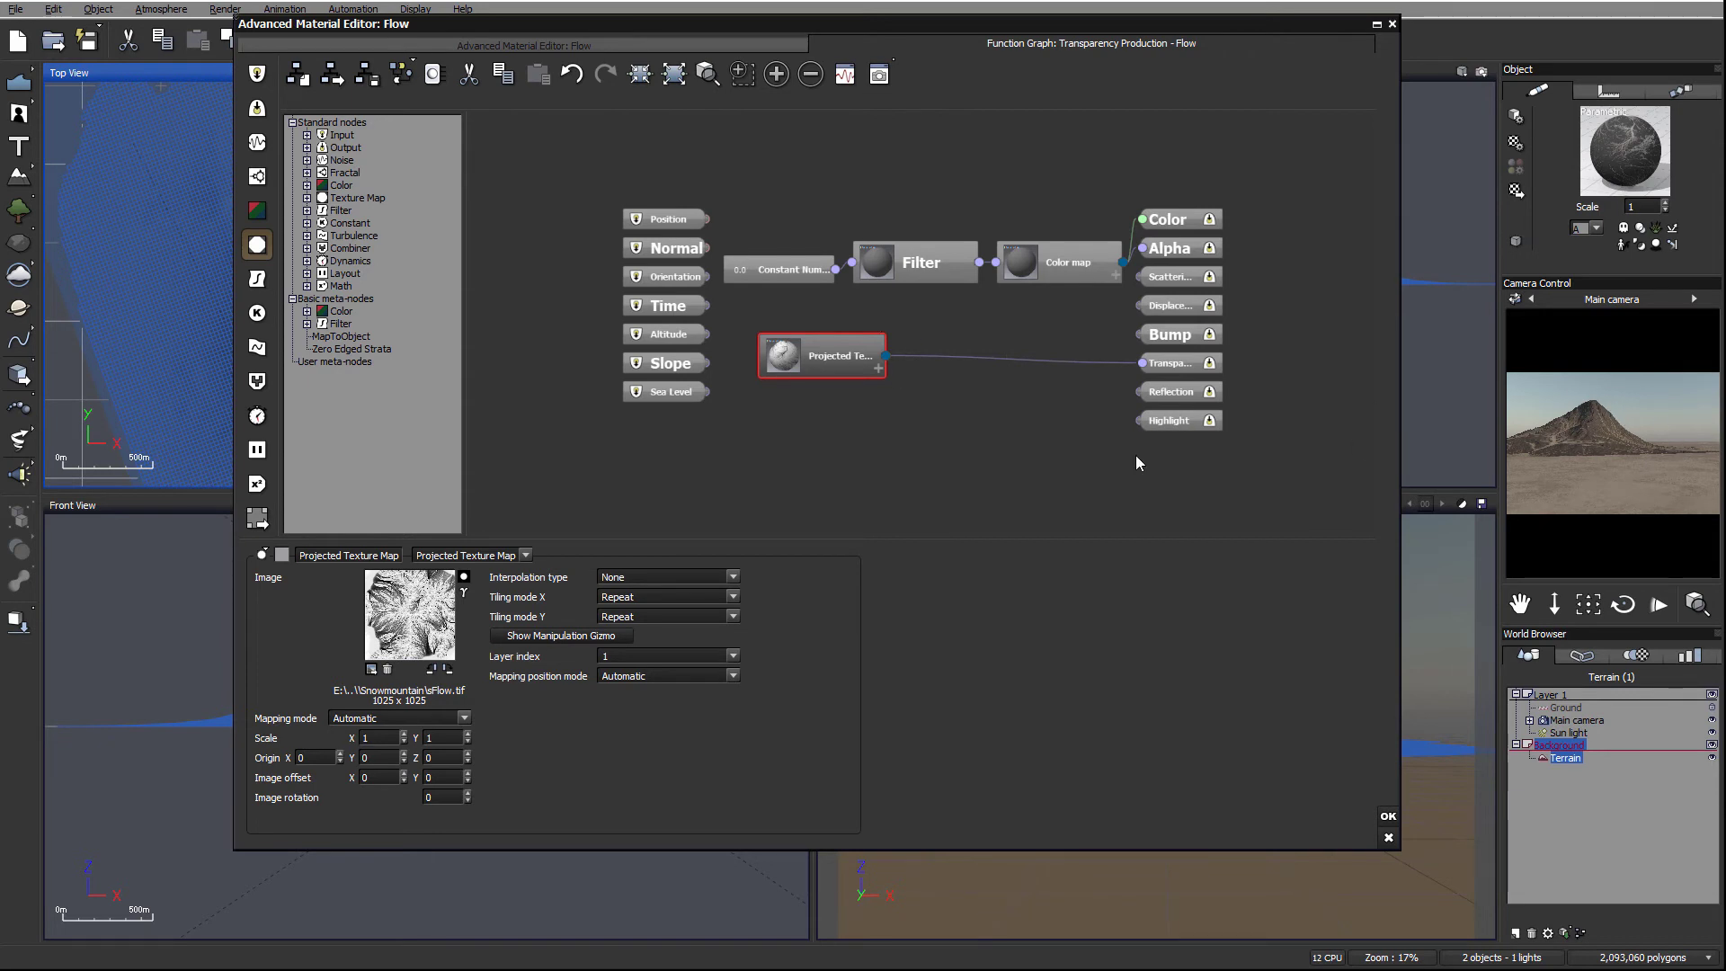
left_click(1388, 816)
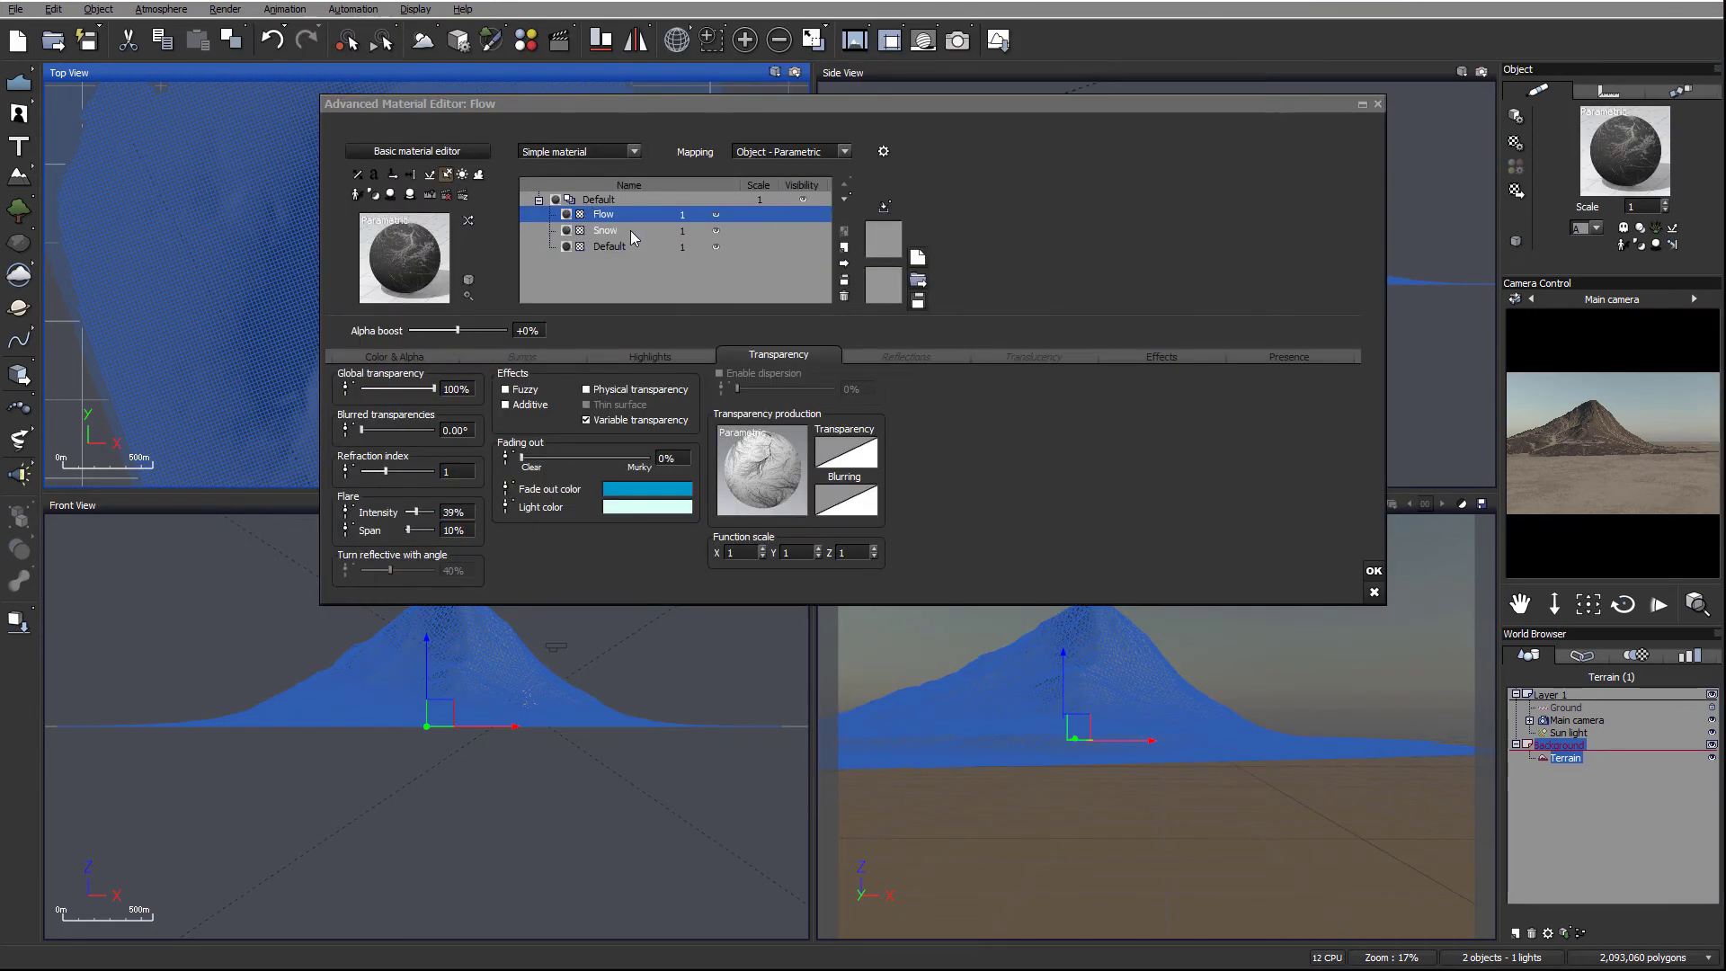
Step: Move the Flow layer below Snow, toggling its visibility off and on to check
left_click(847, 202)
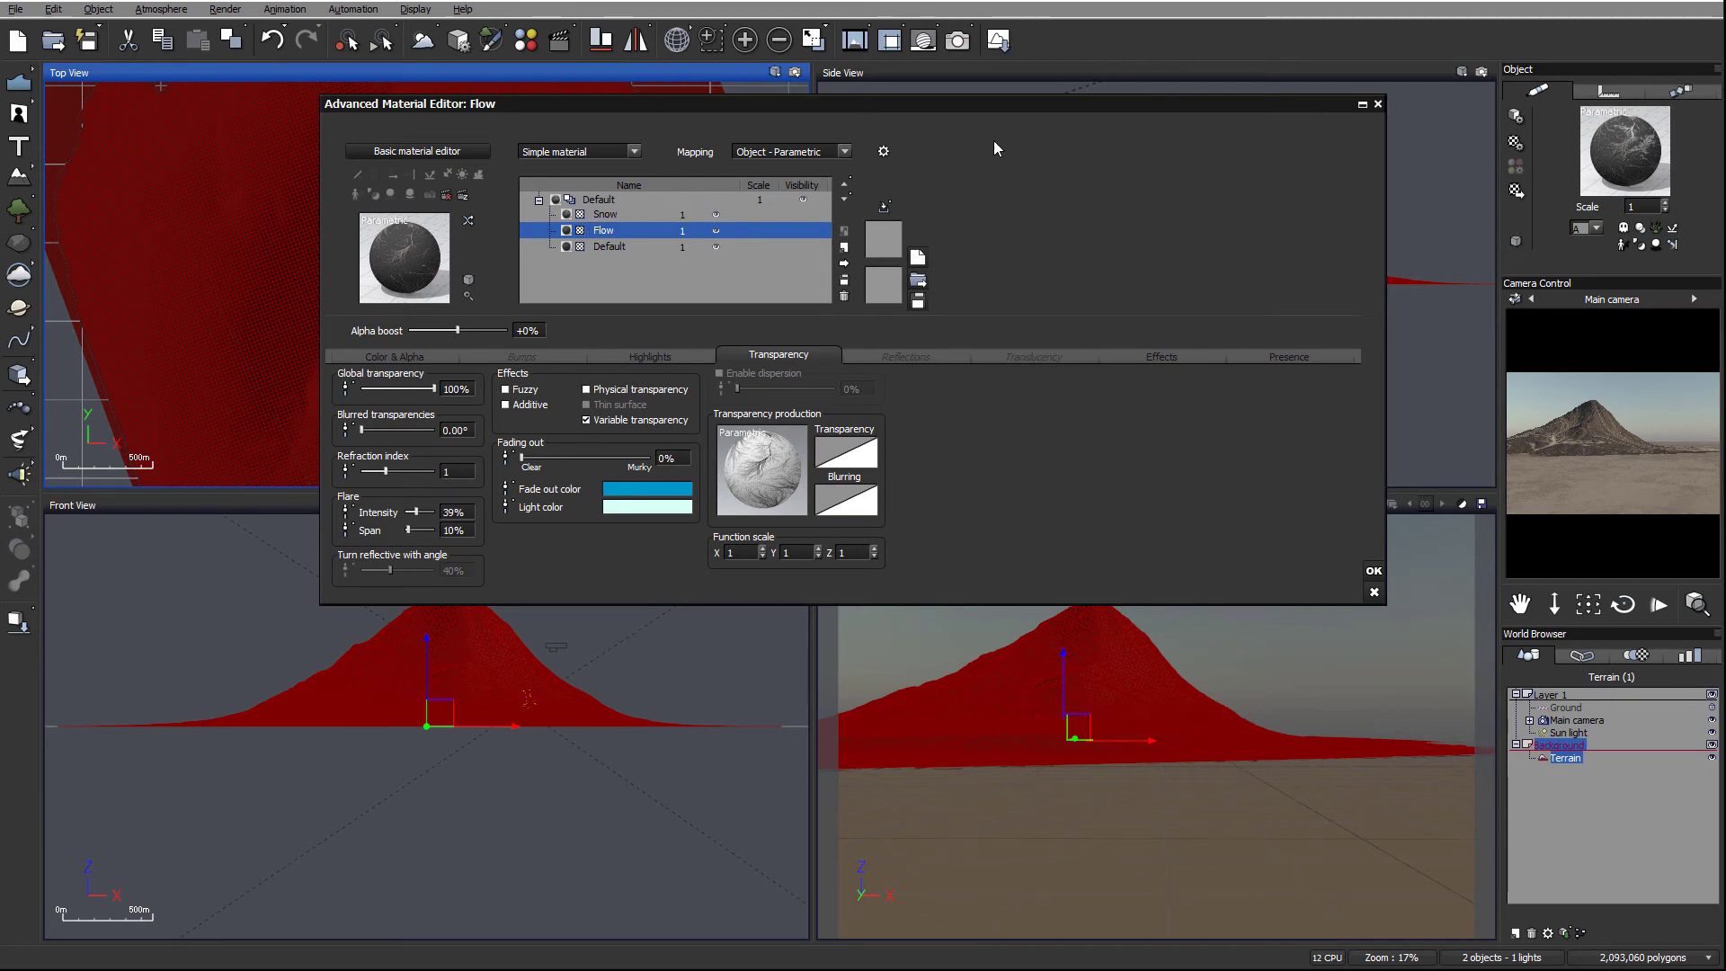
left_click_drag(985, 110, 1004, 210)
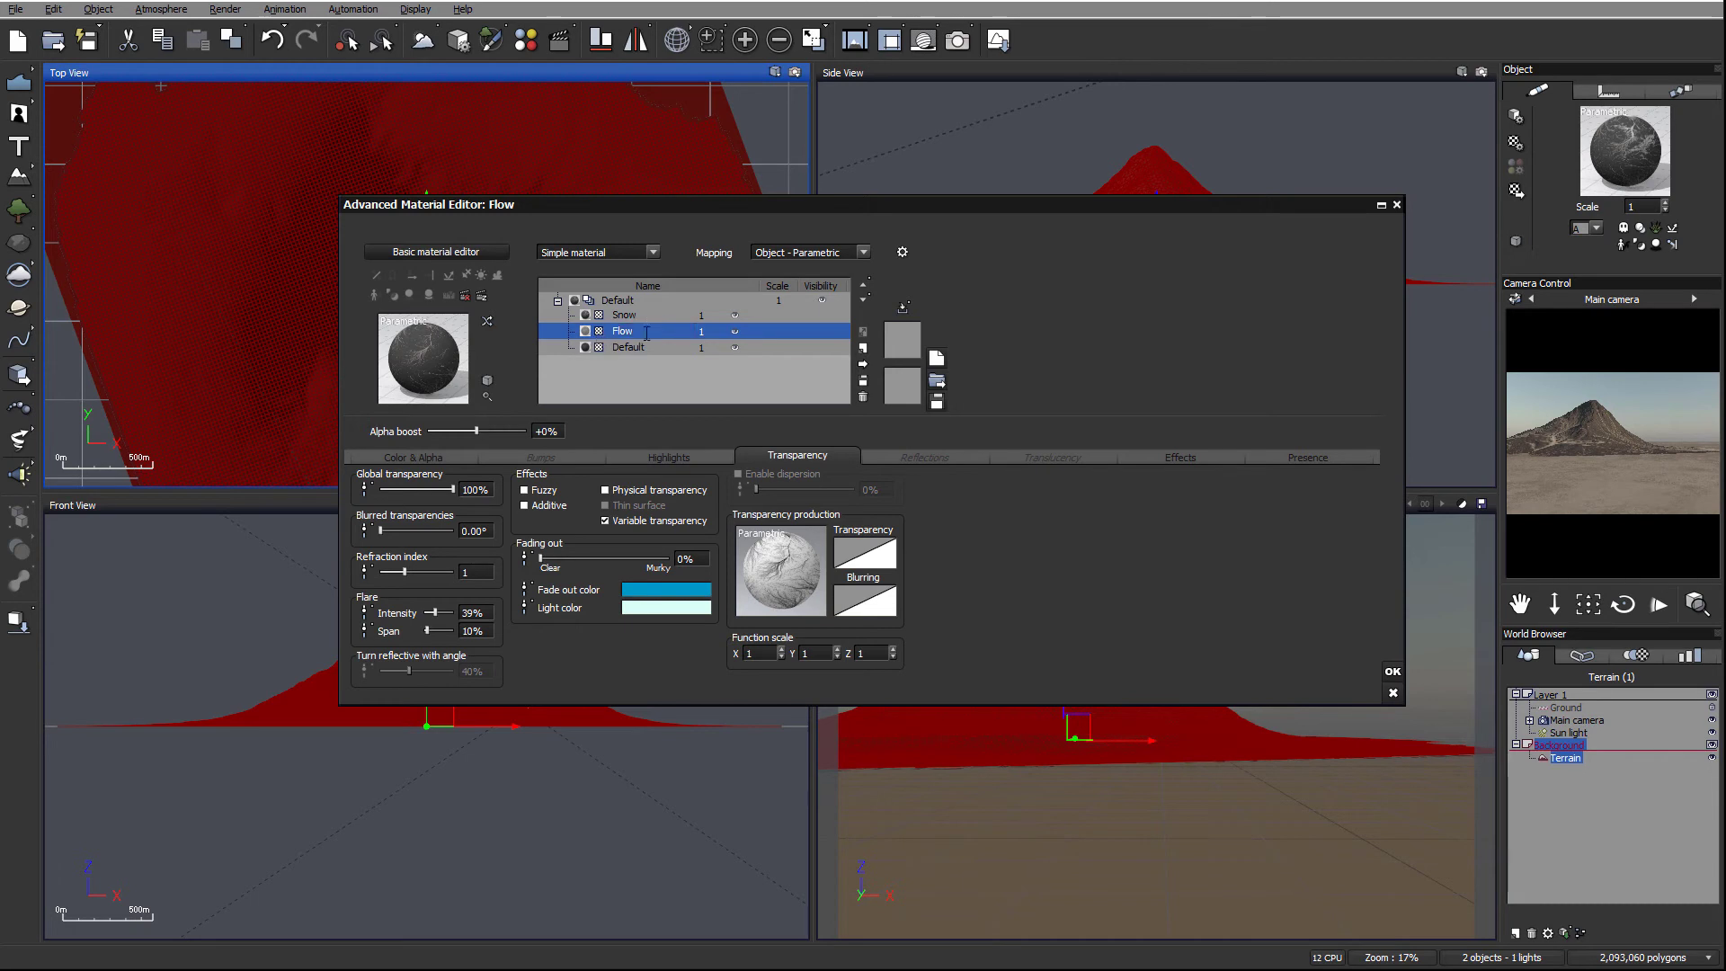
left_click(825, 335)
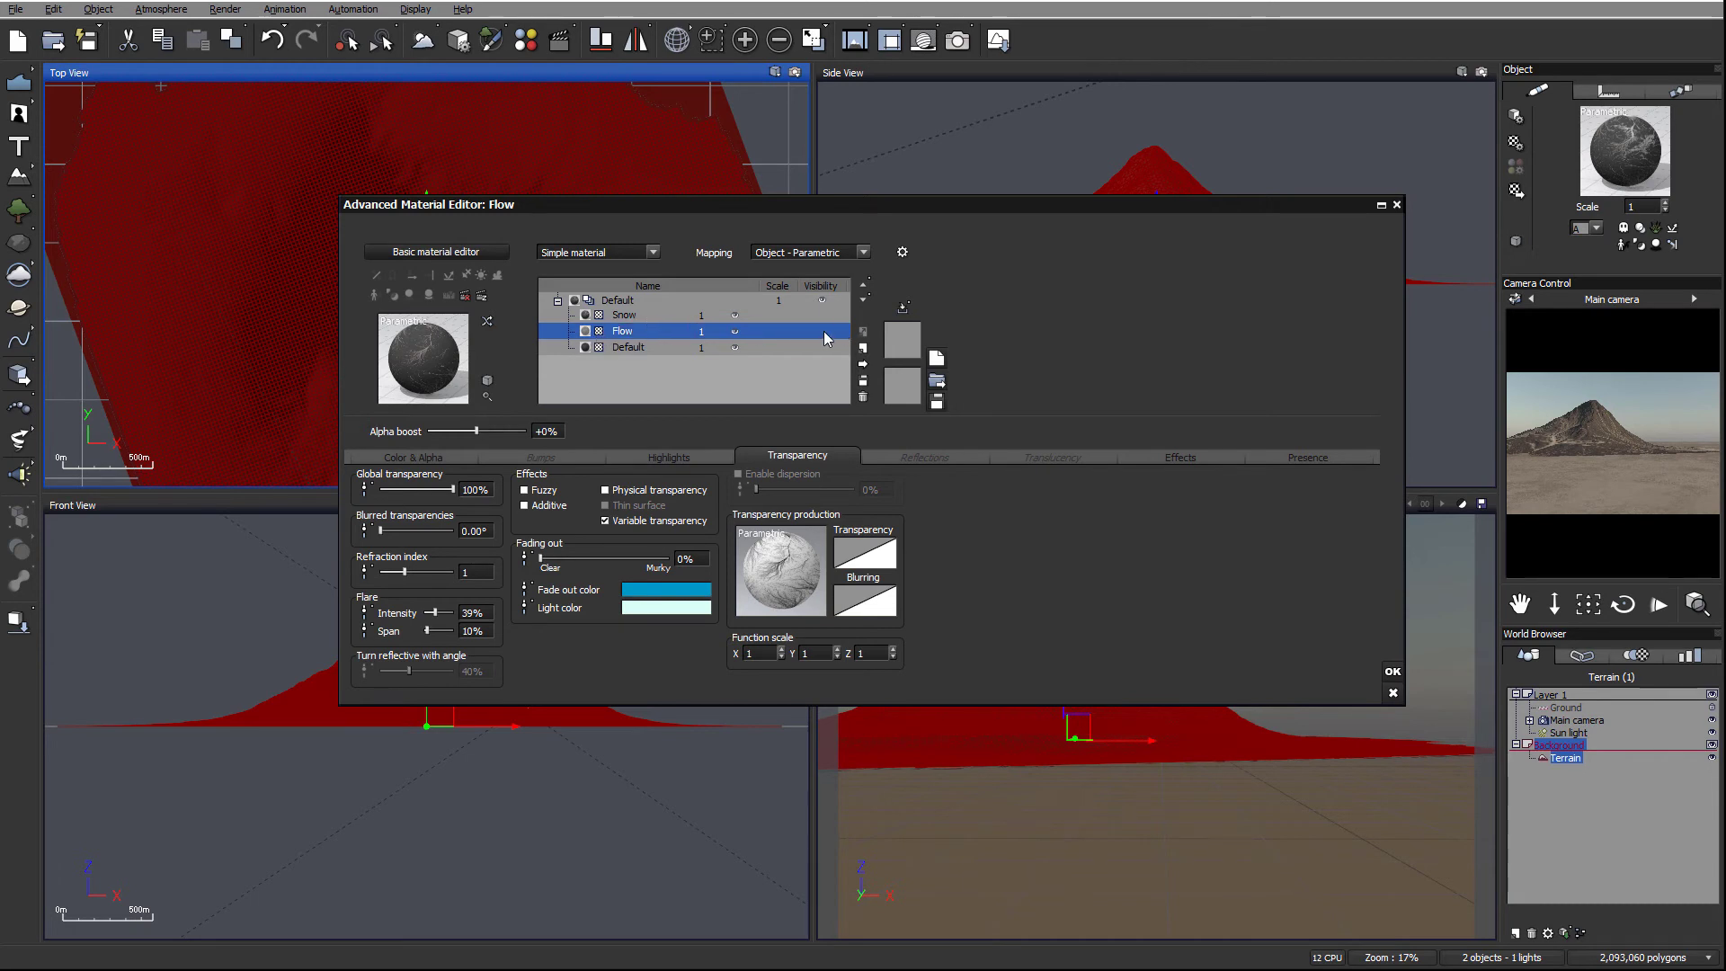
left_click(735, 330)
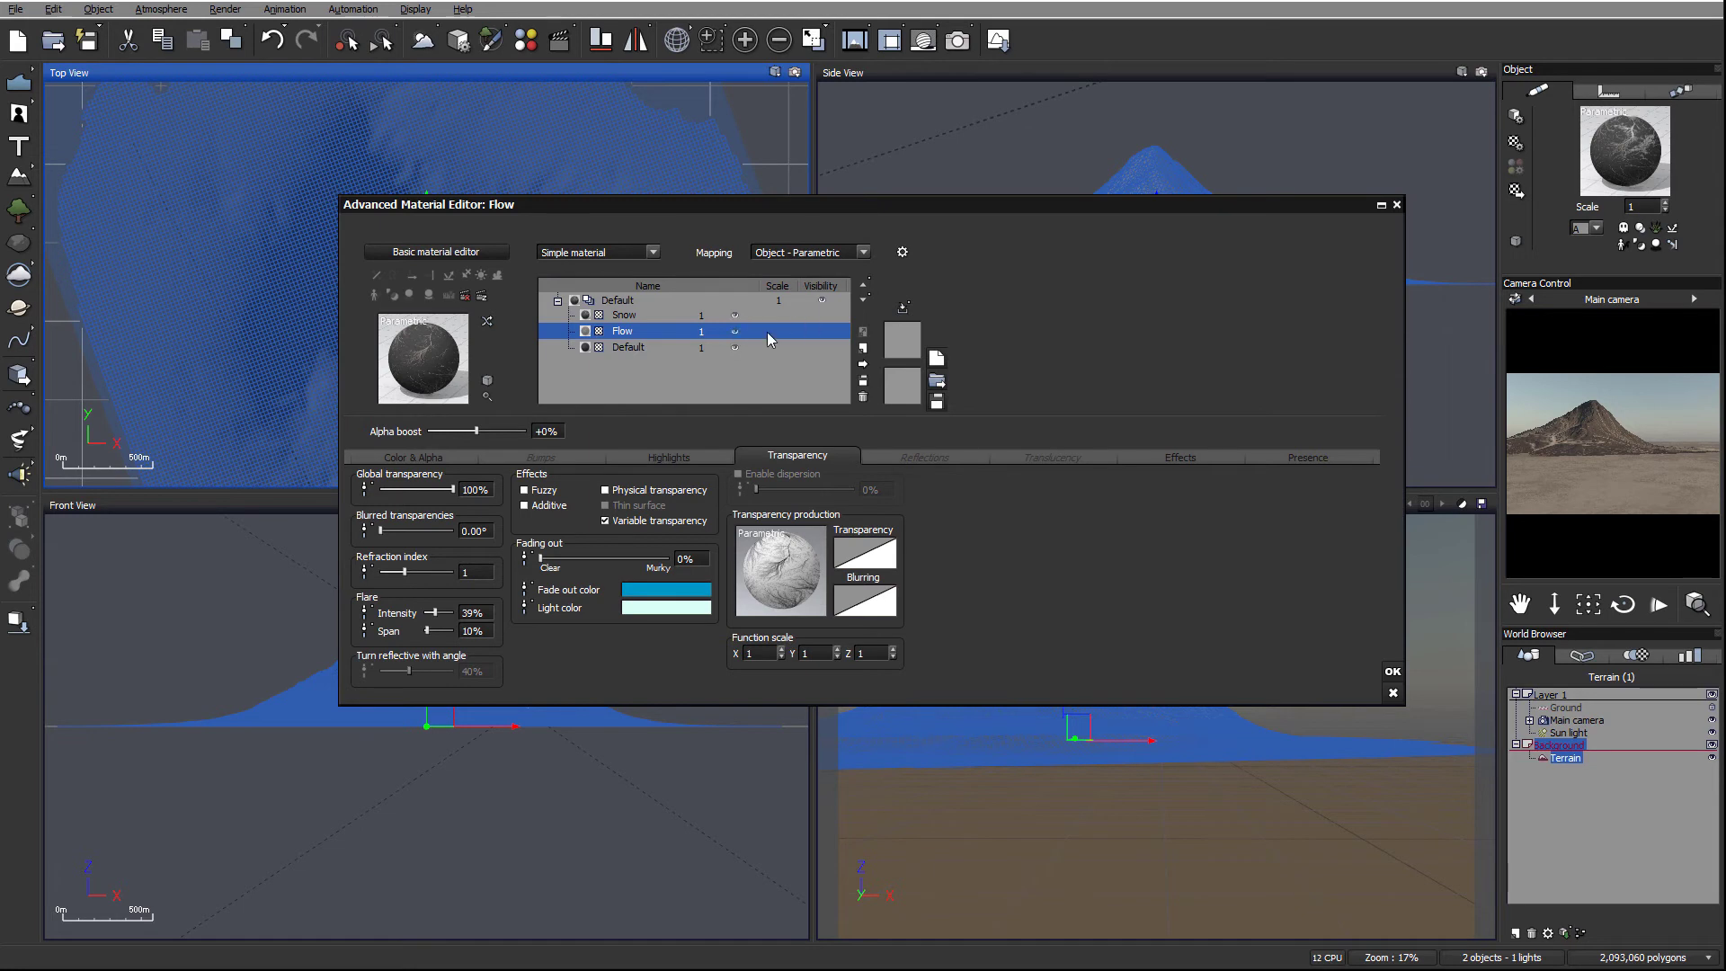
left_click(735, 331)
mouse_move(1010, 206)
left_mouse_down()
mouse_move(1018, 522)
mouse_move(980, 192)
left_mouse_up()
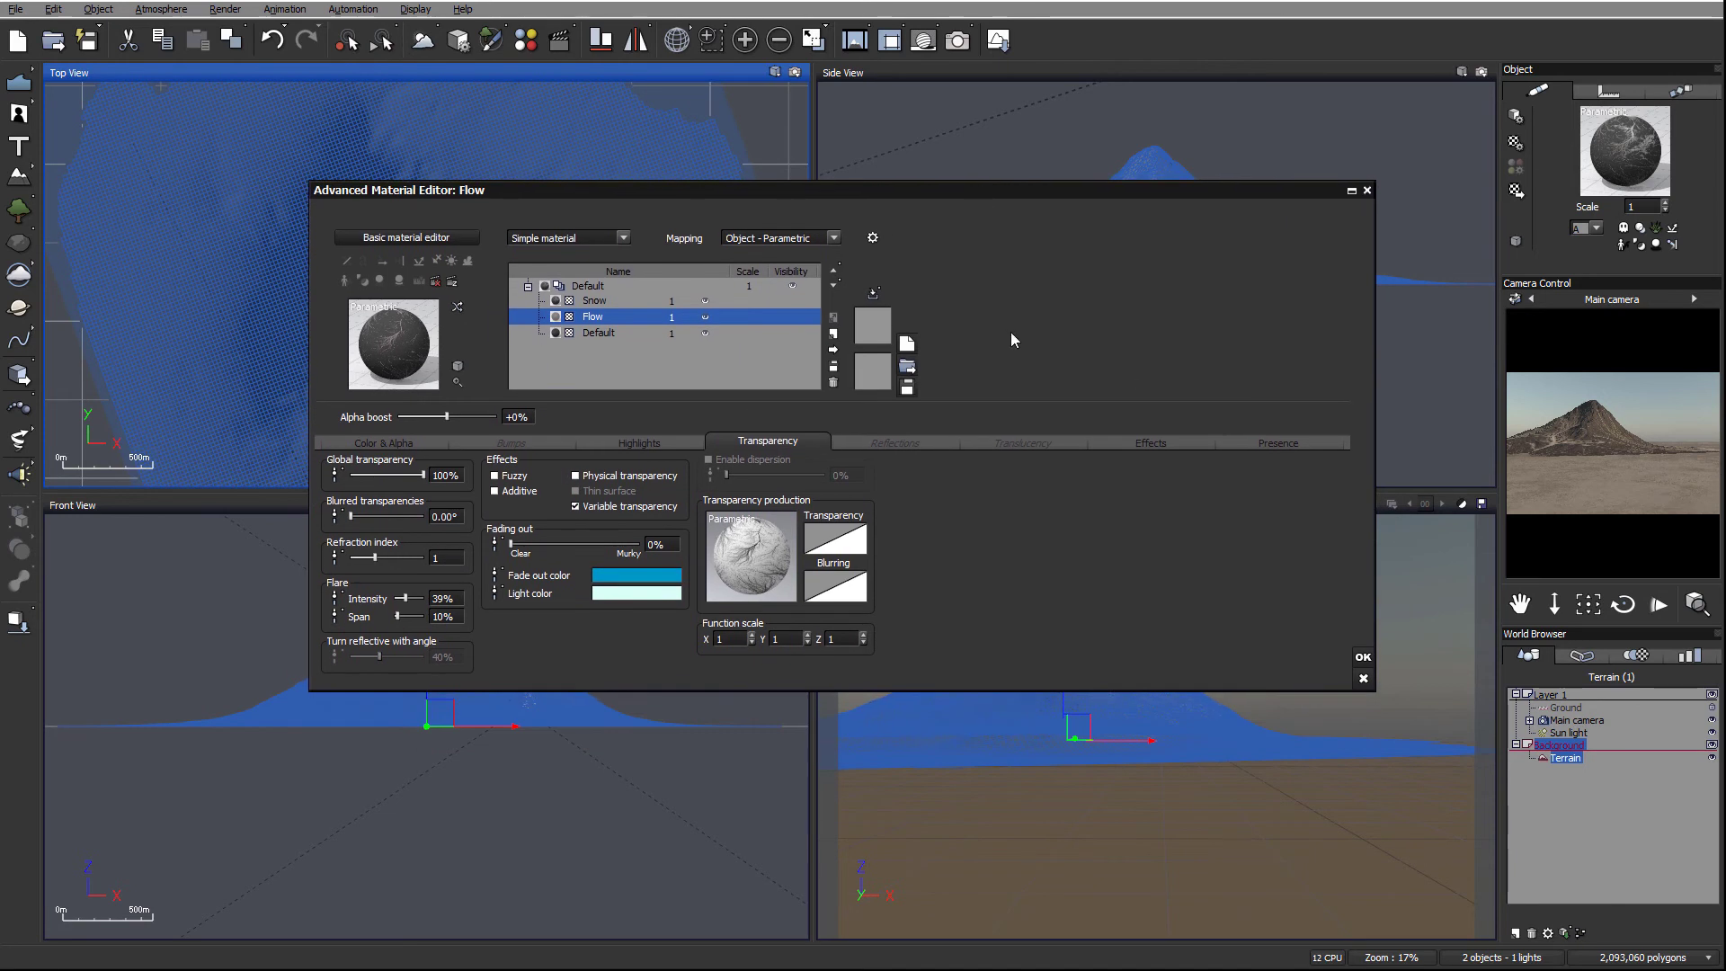
Step: Add a new layer with Object - Parametric mapping and rename it 'Deps'
left_click(833, 334)
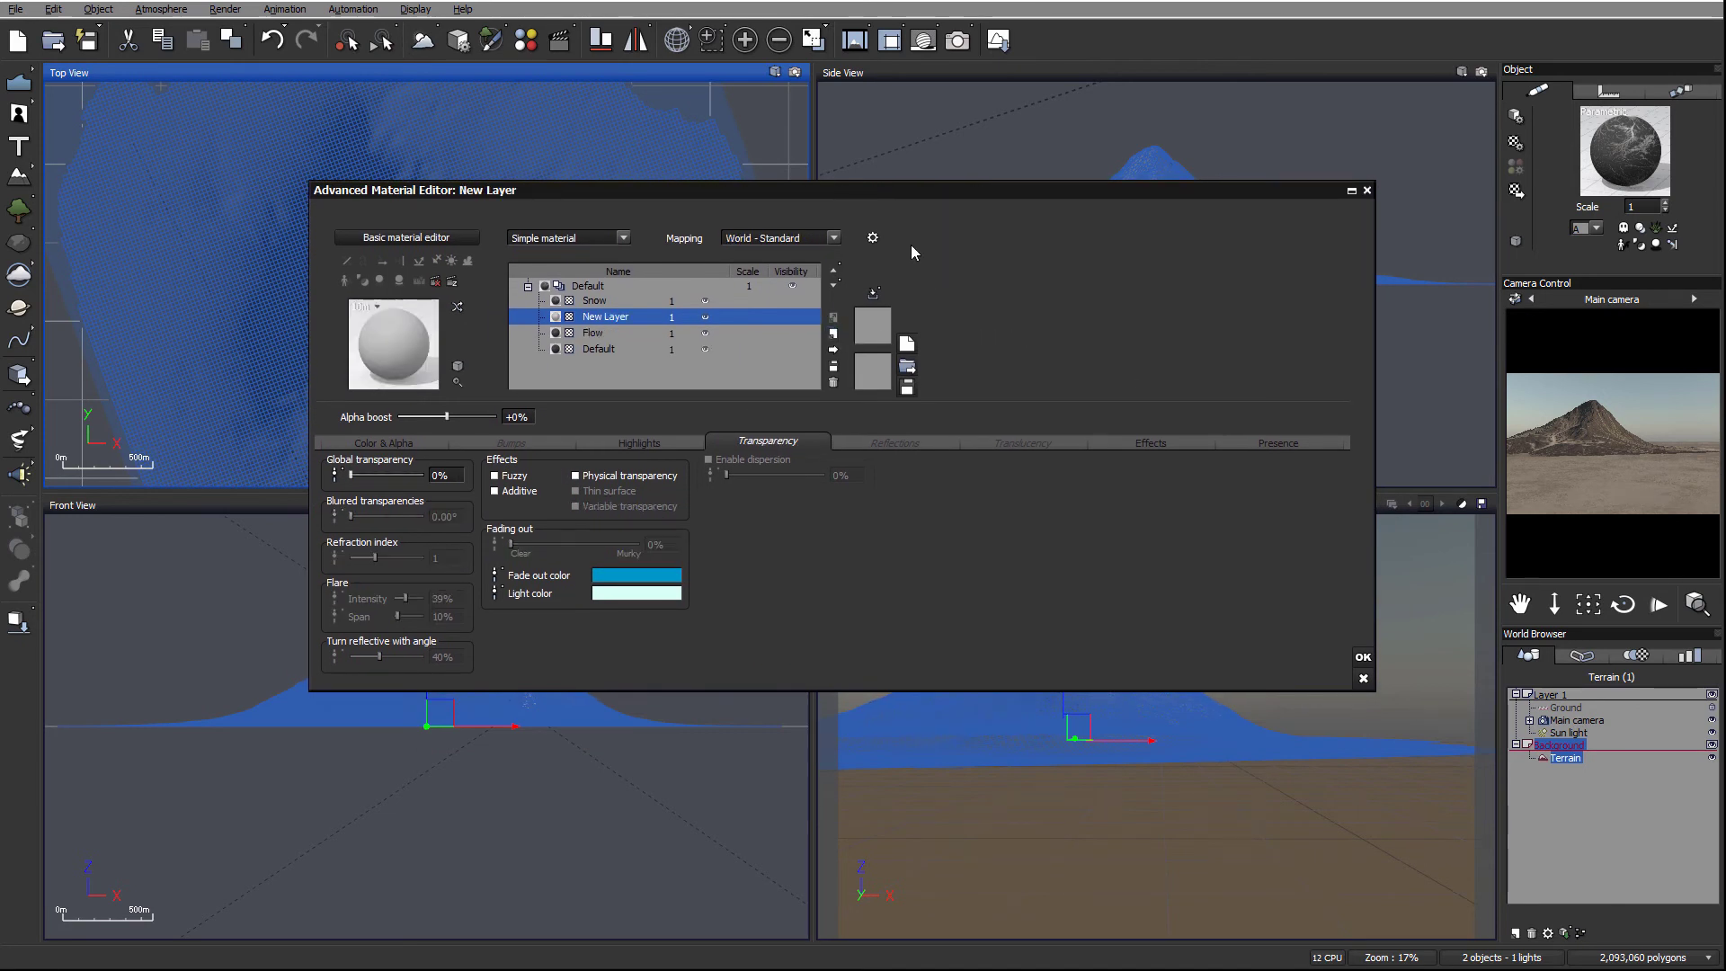
left_click(835, 238)
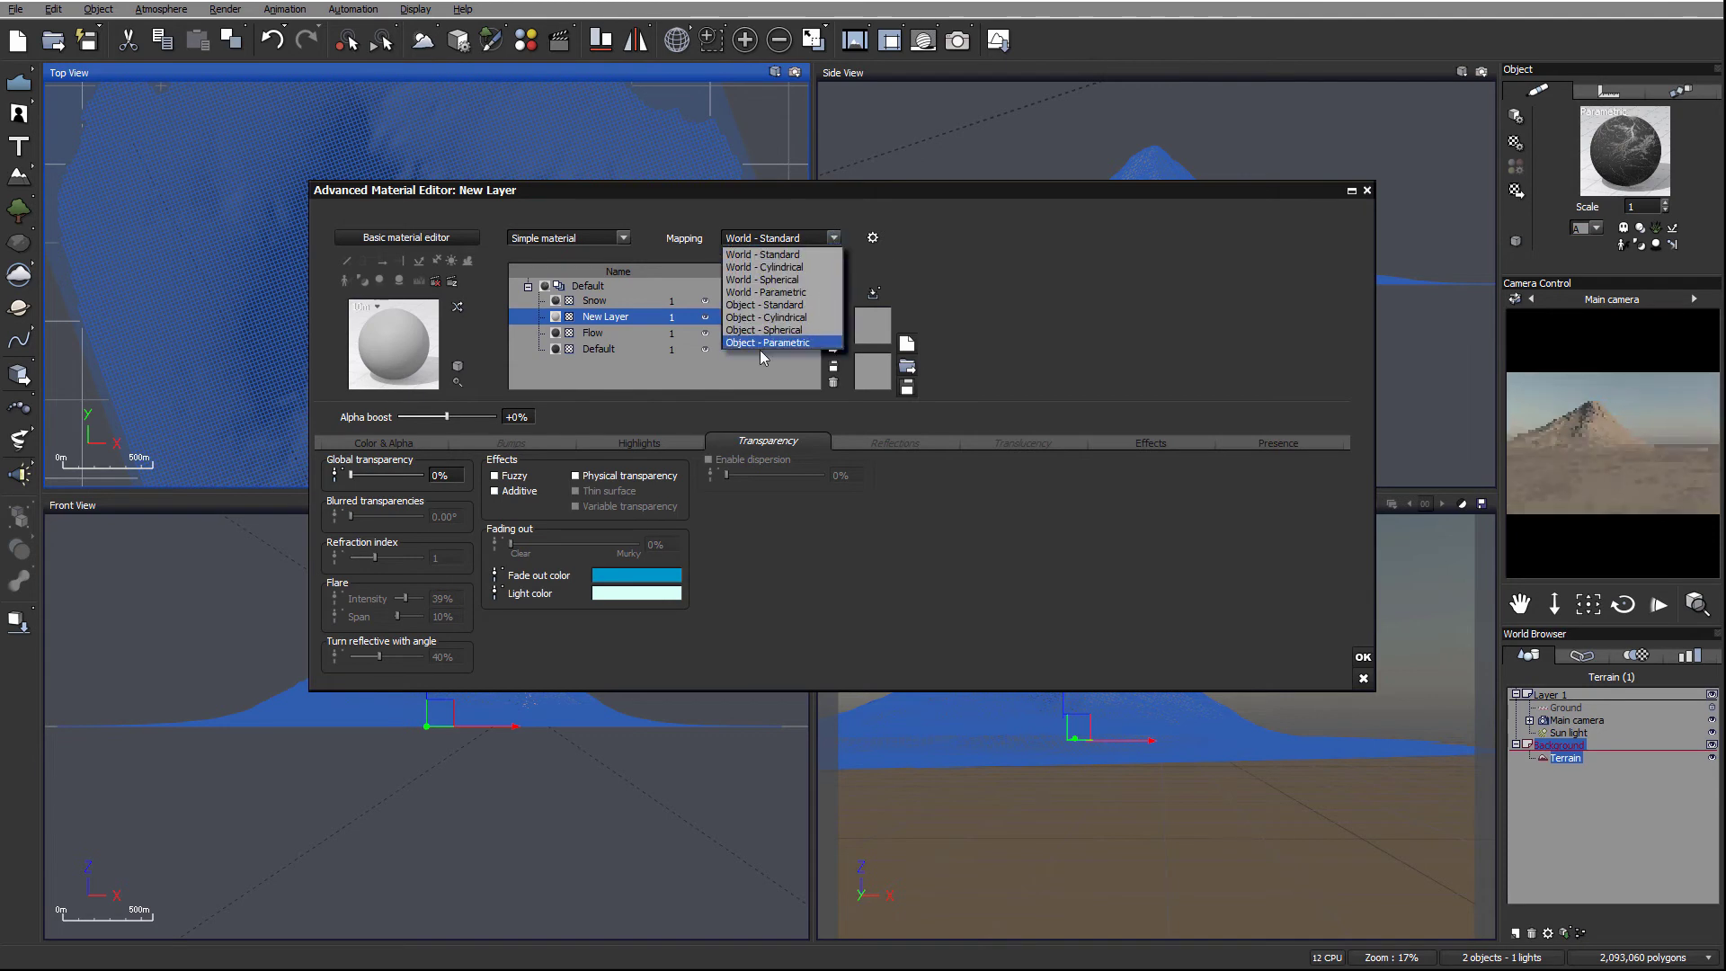
left_click(1130, 314)
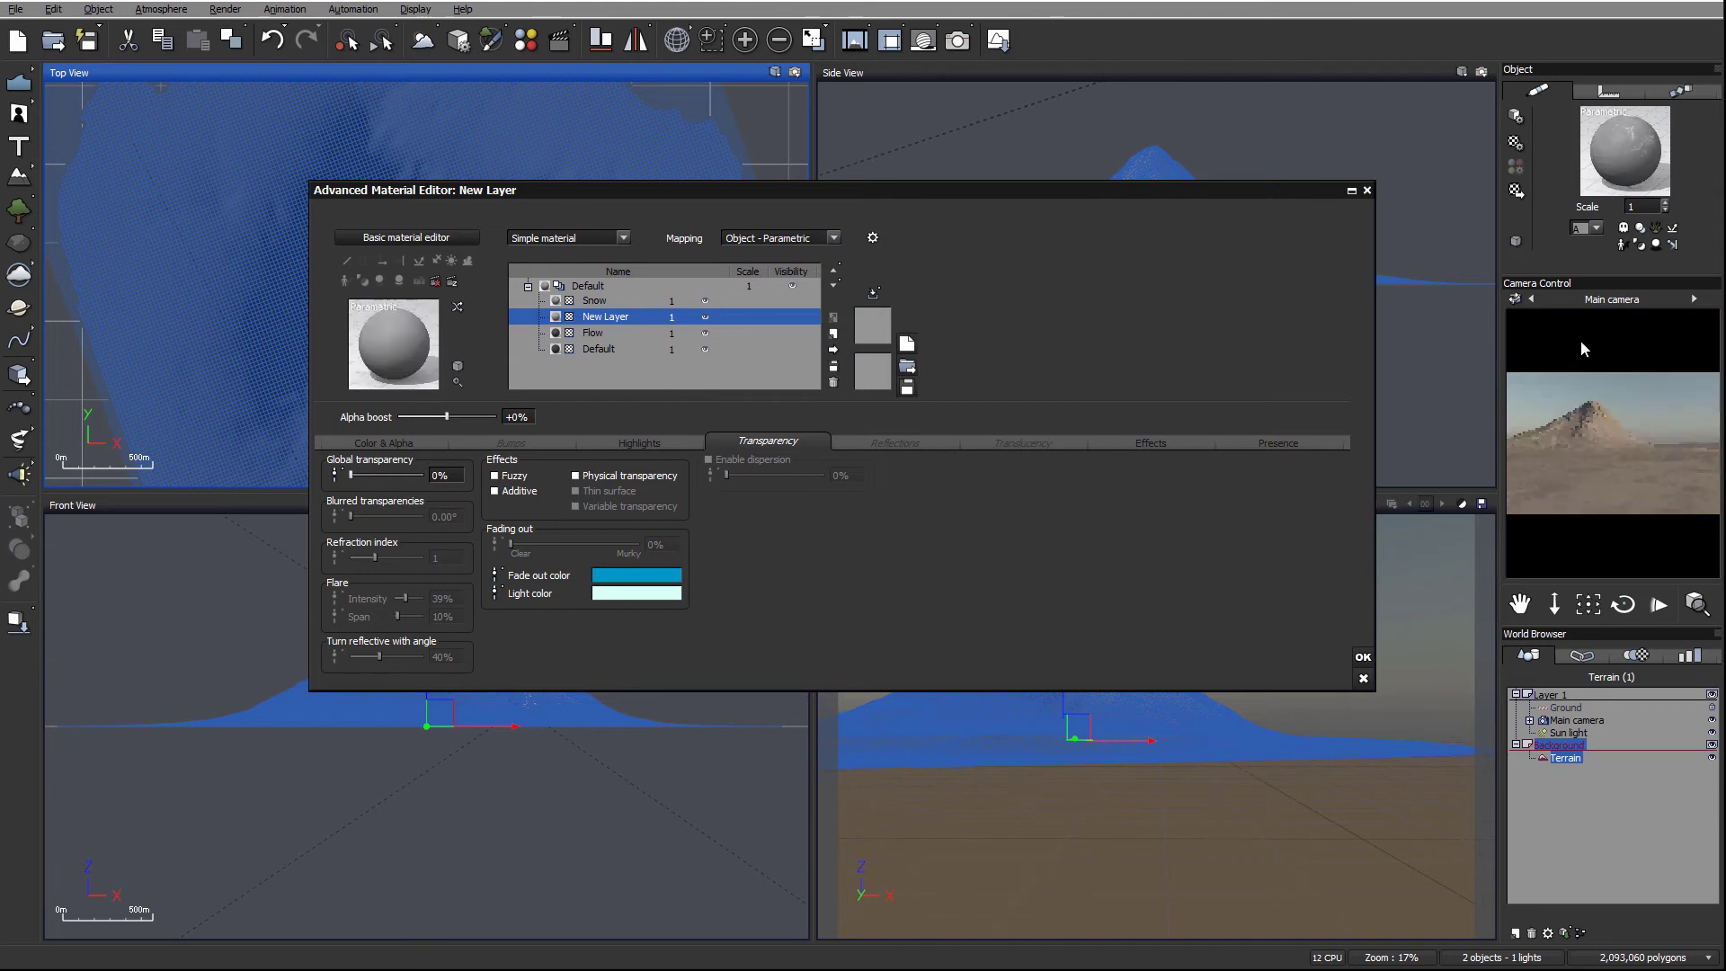
double_click(622, 317)
key("Return")
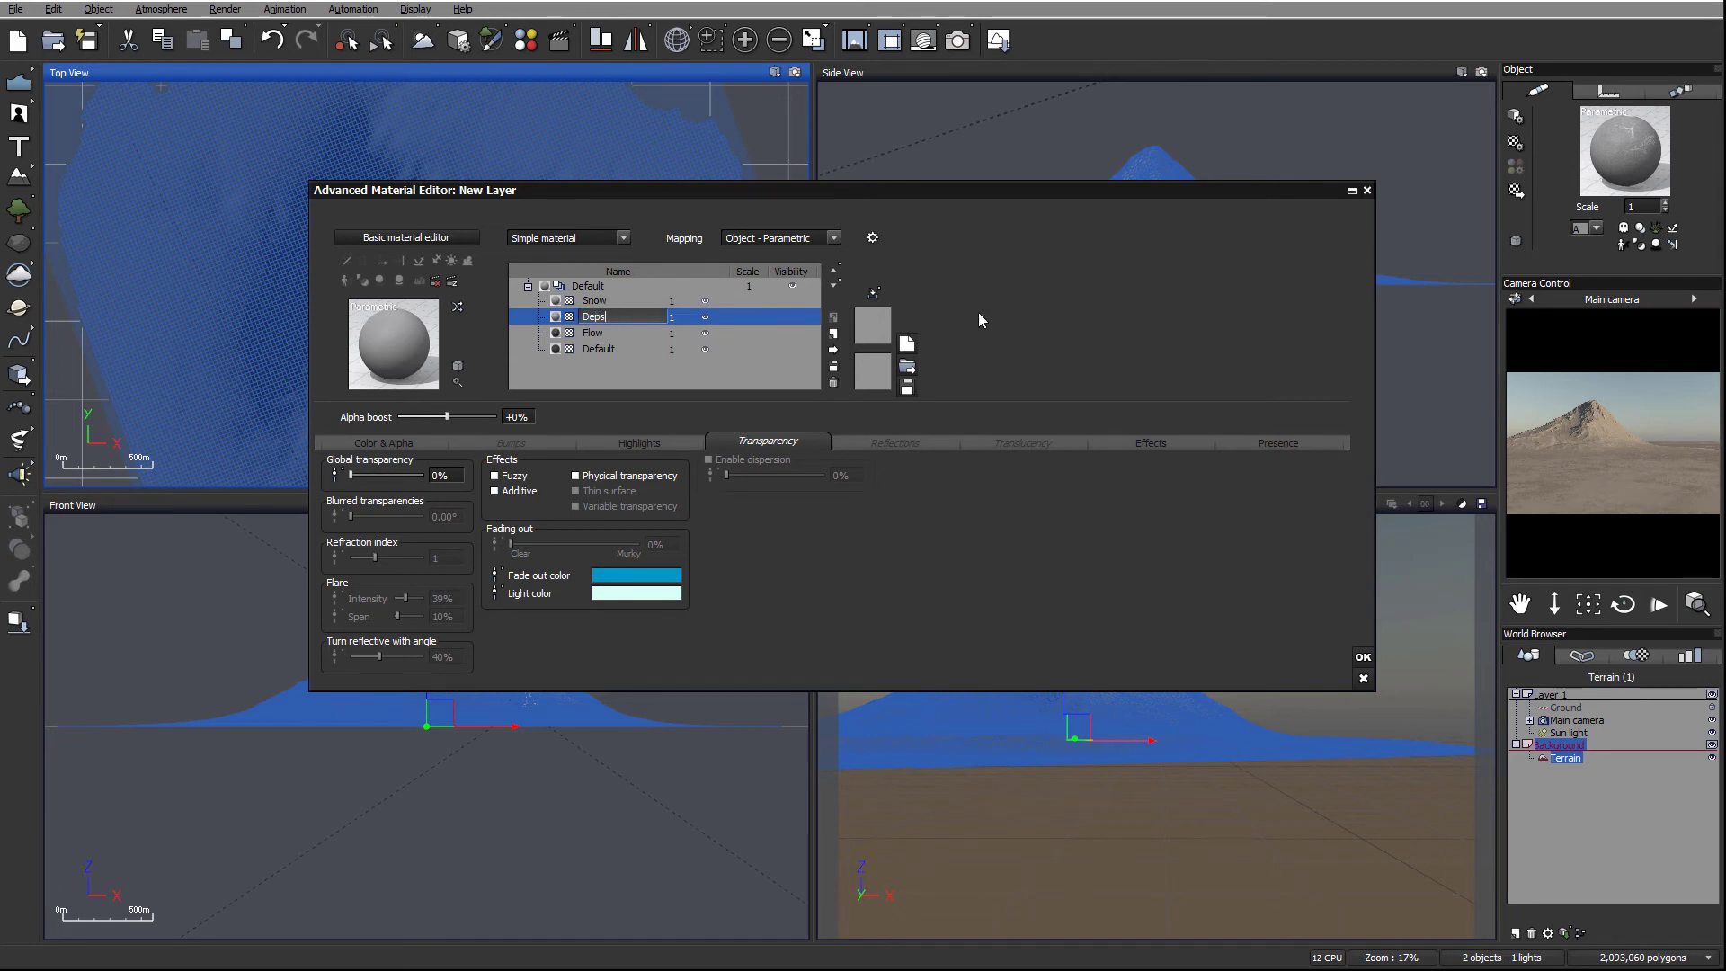
Step: Give Deps Natural grain colouring using a darker green and a light greenish-grey
left_click(379, 441)
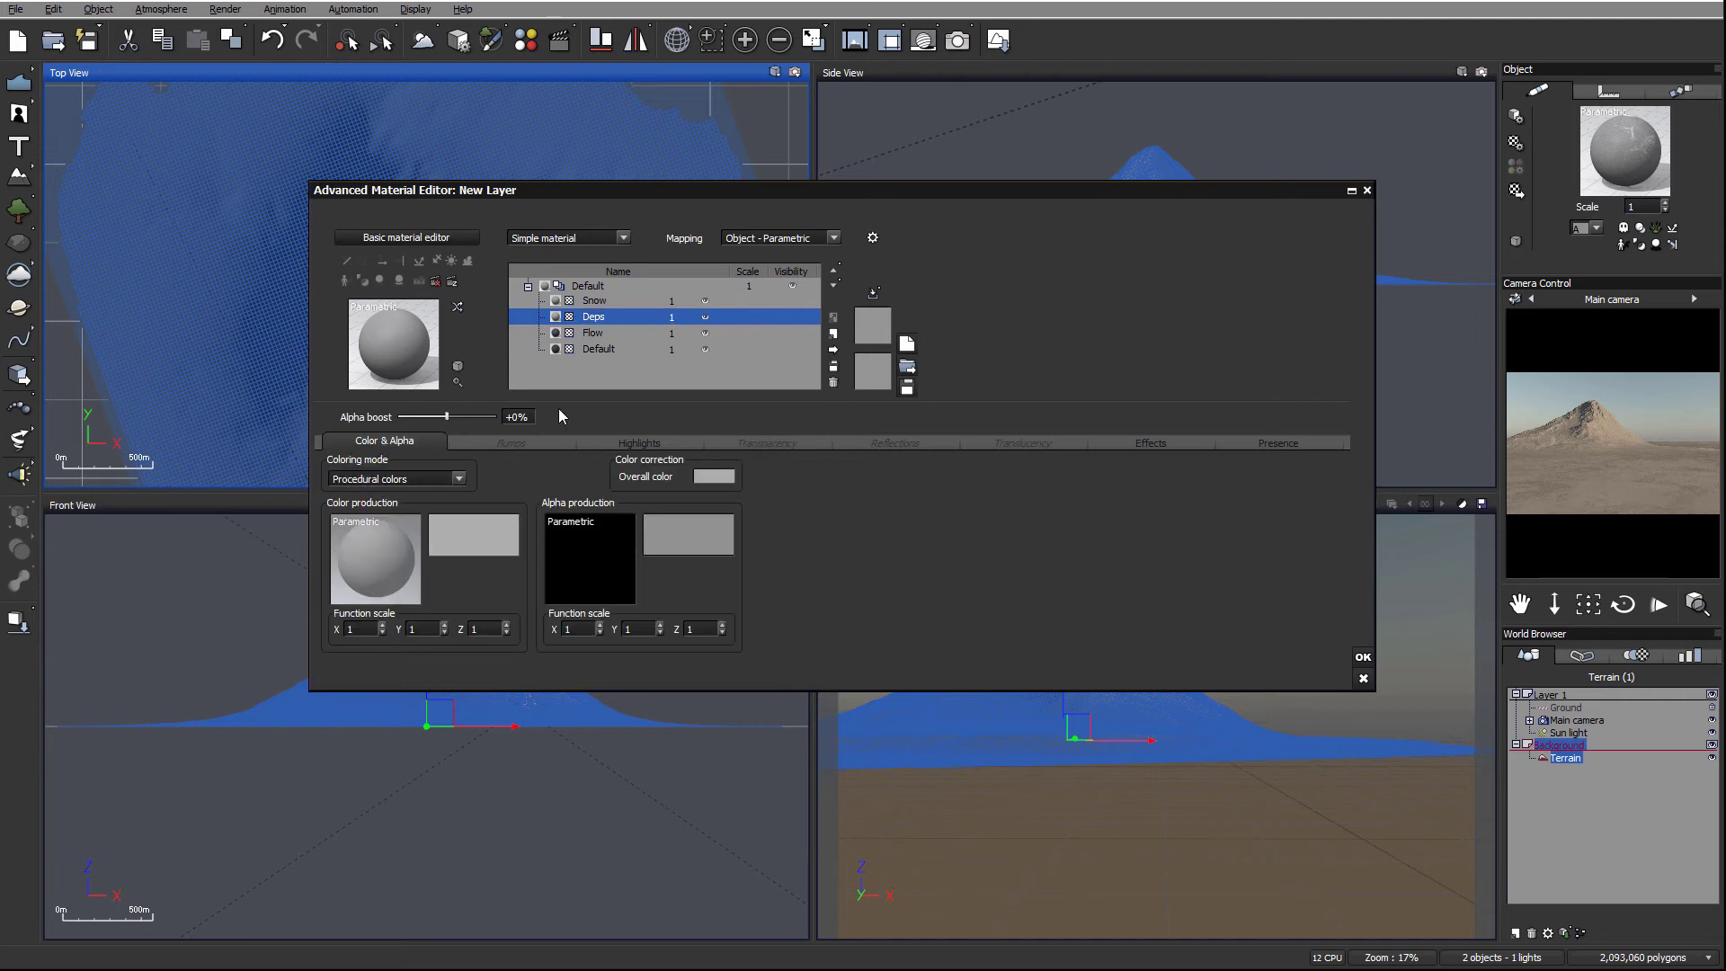
left_click(464, 486)
left_click(396, 519)
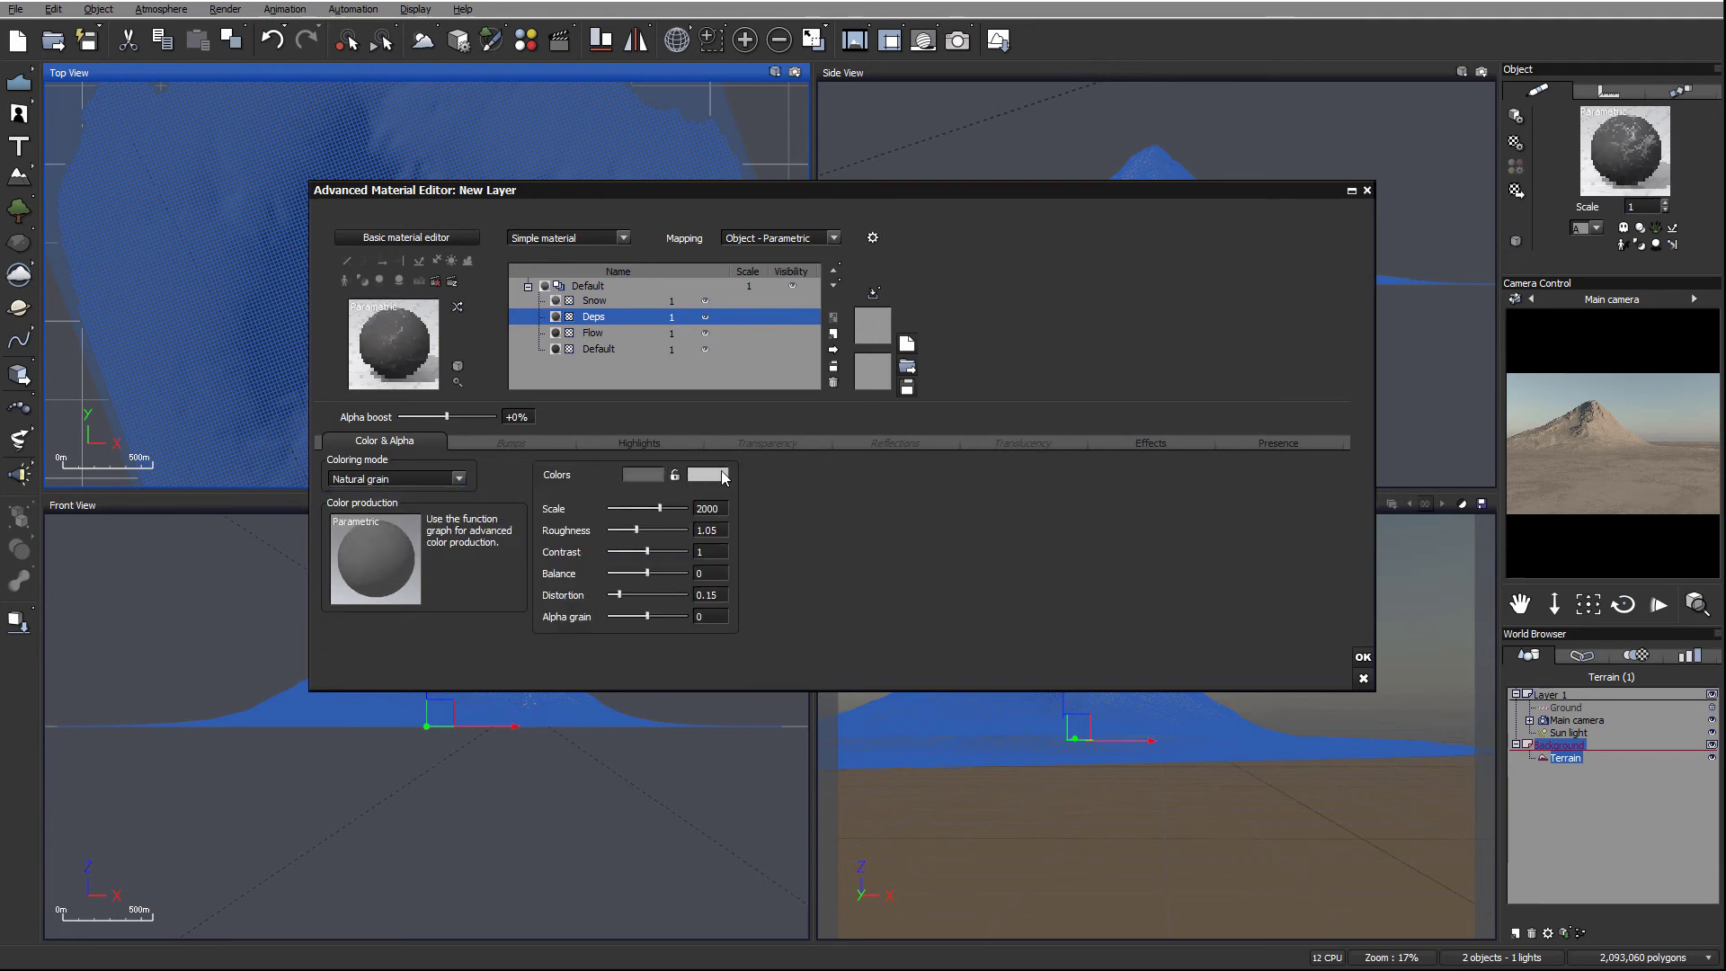
left_click(724, 477)
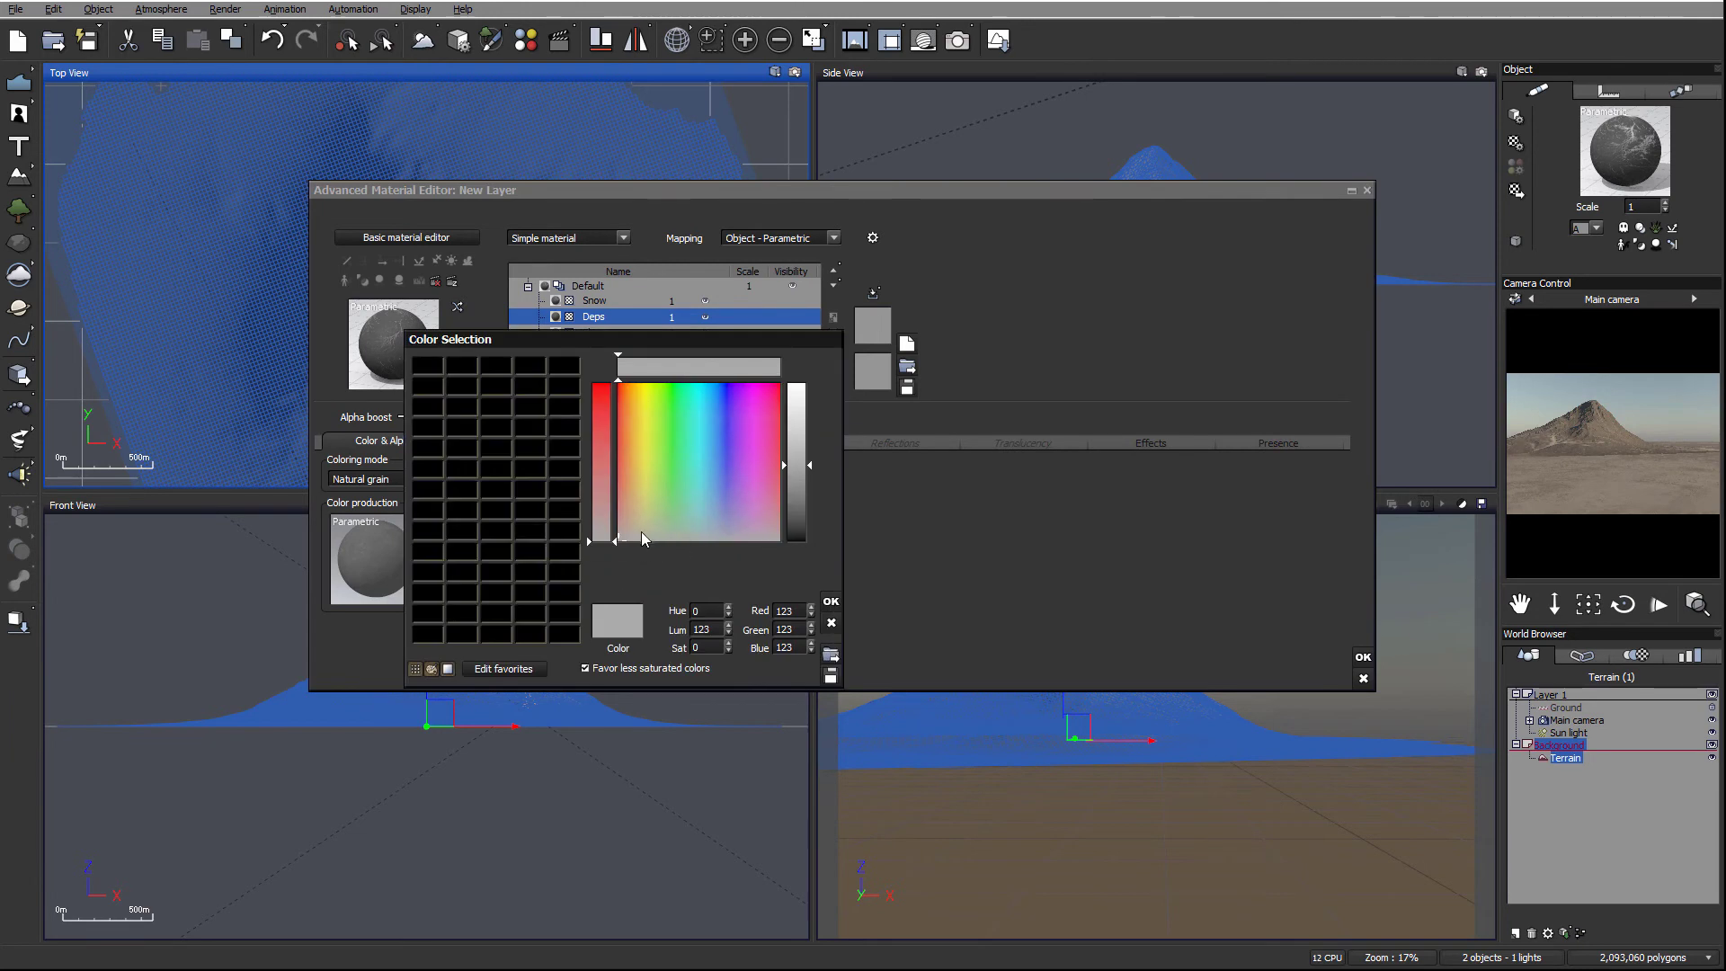
left_click(659, 525)
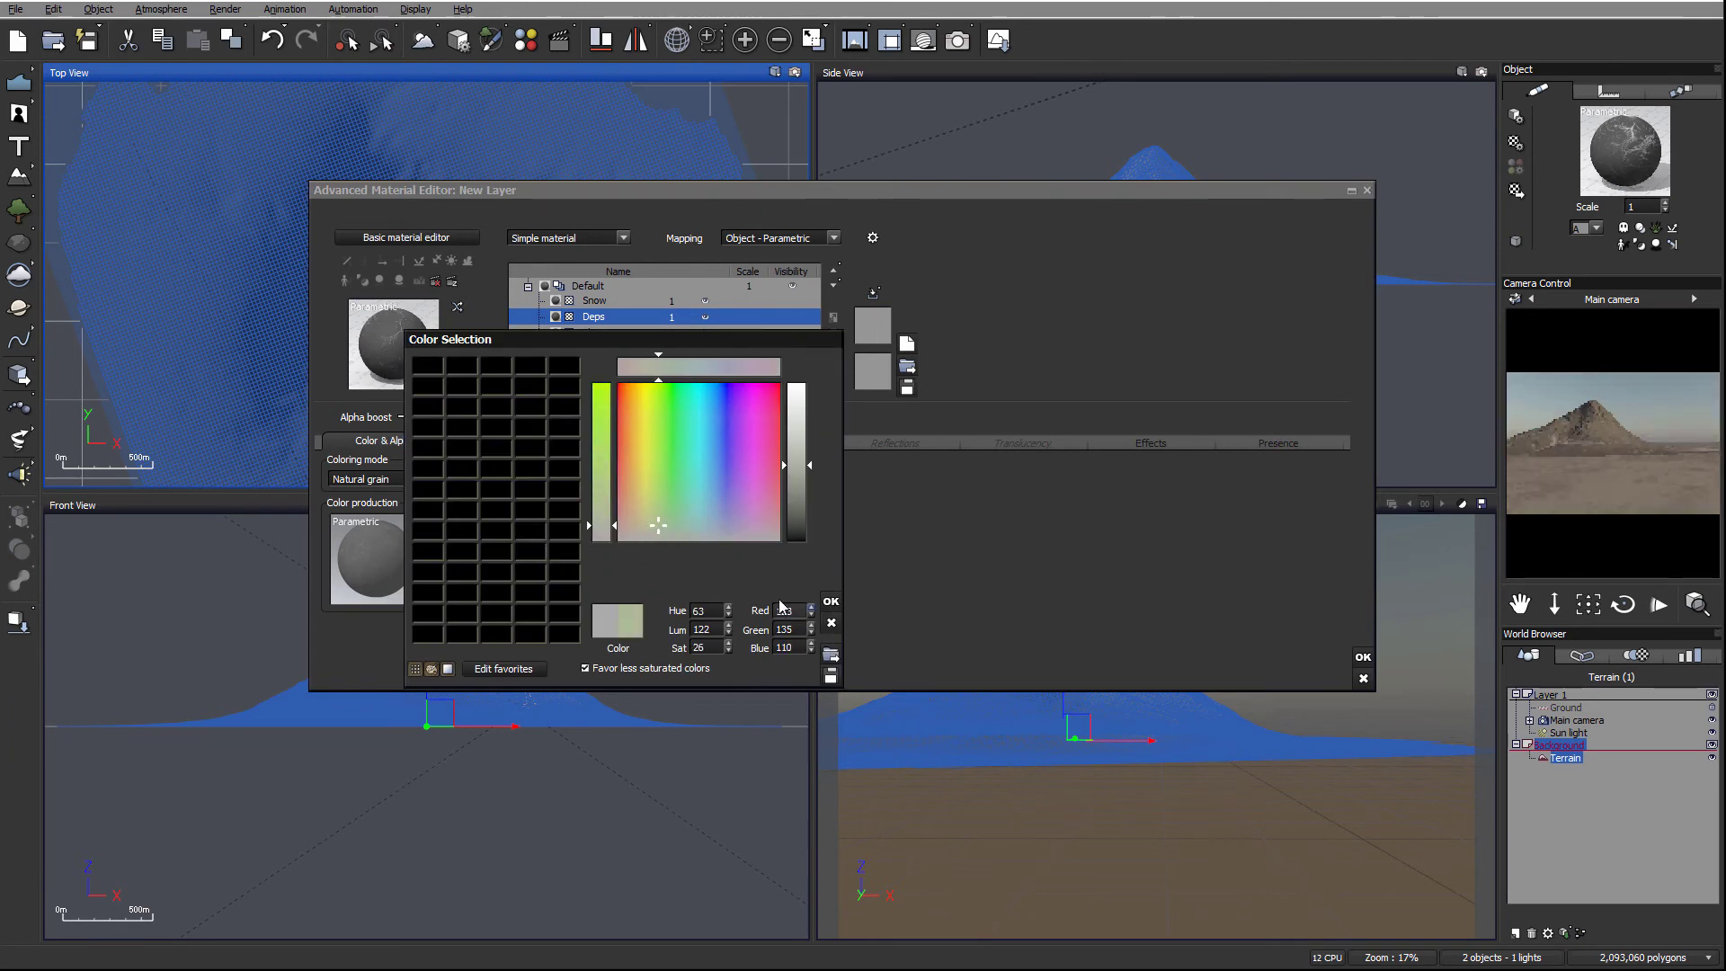
left_click(830, 602)
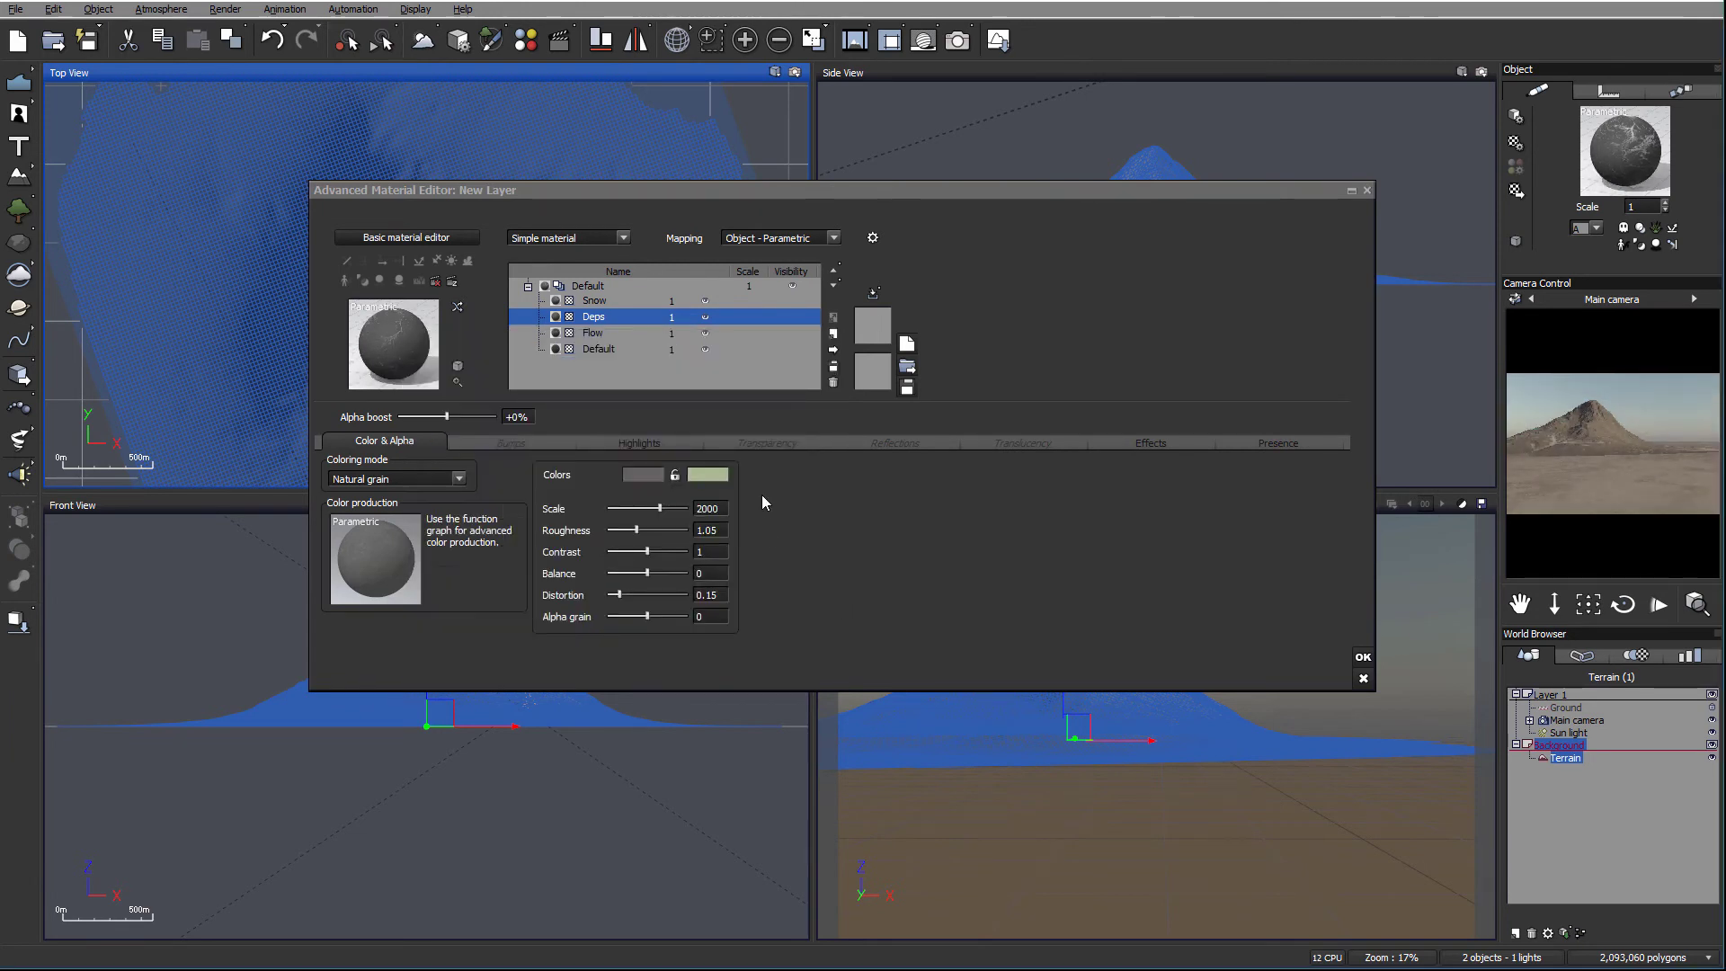
left_click(644, 476)
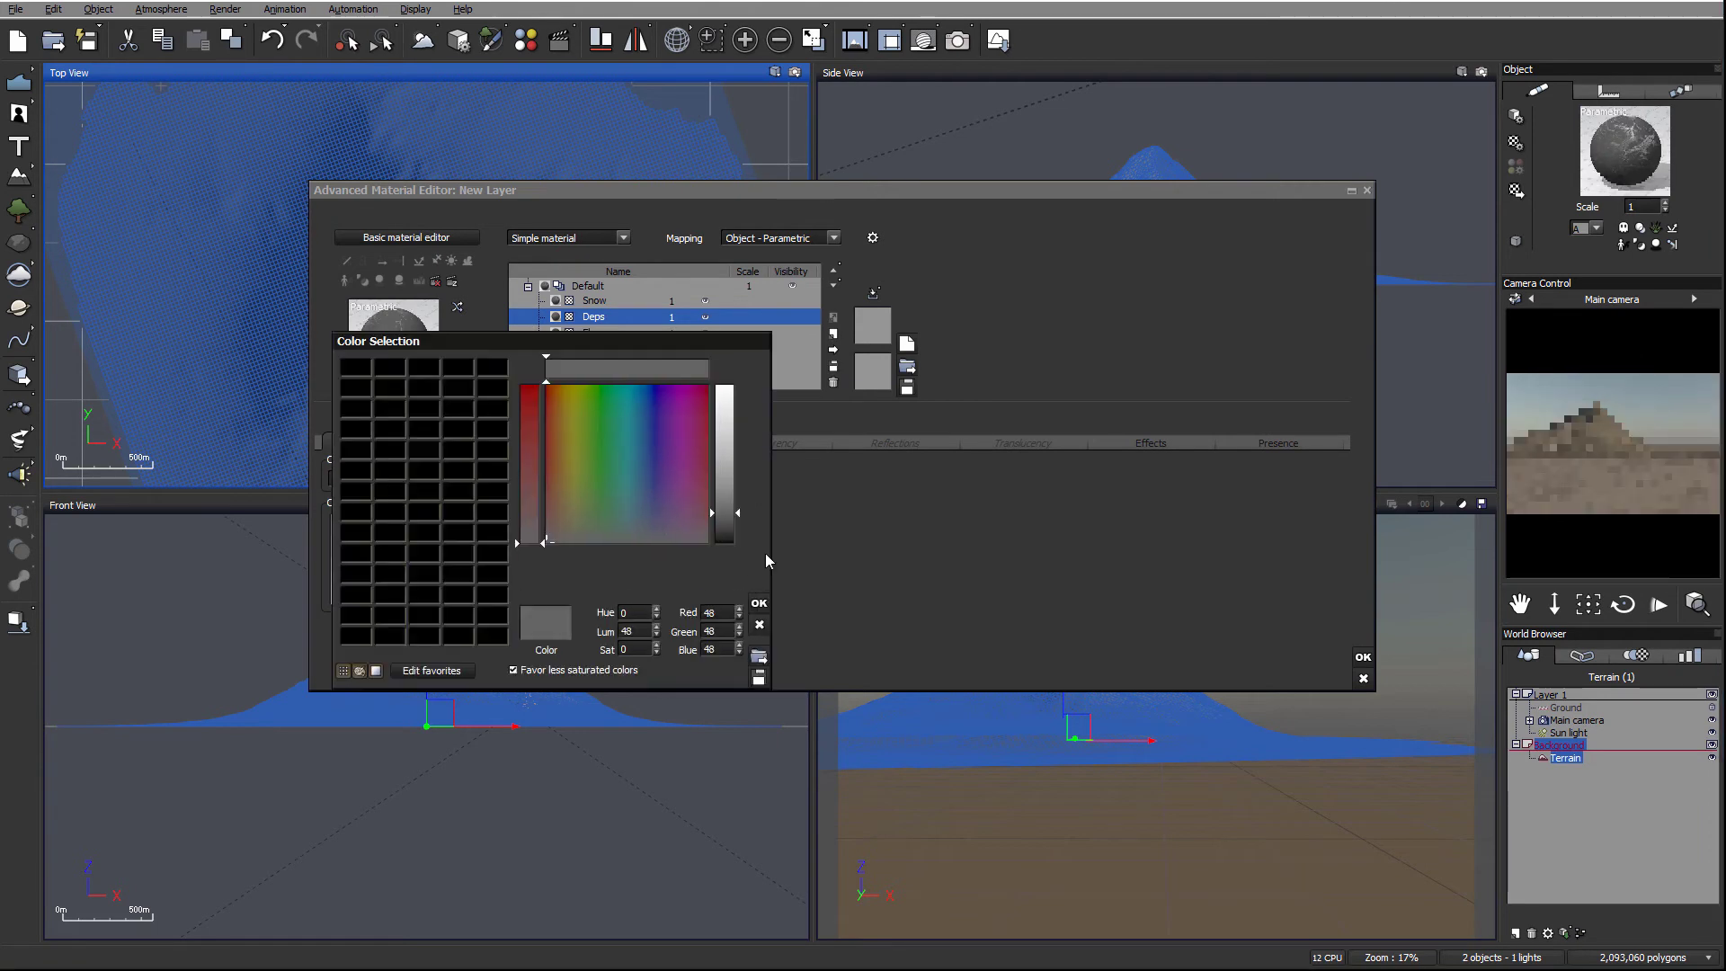
left_click(586, 500)
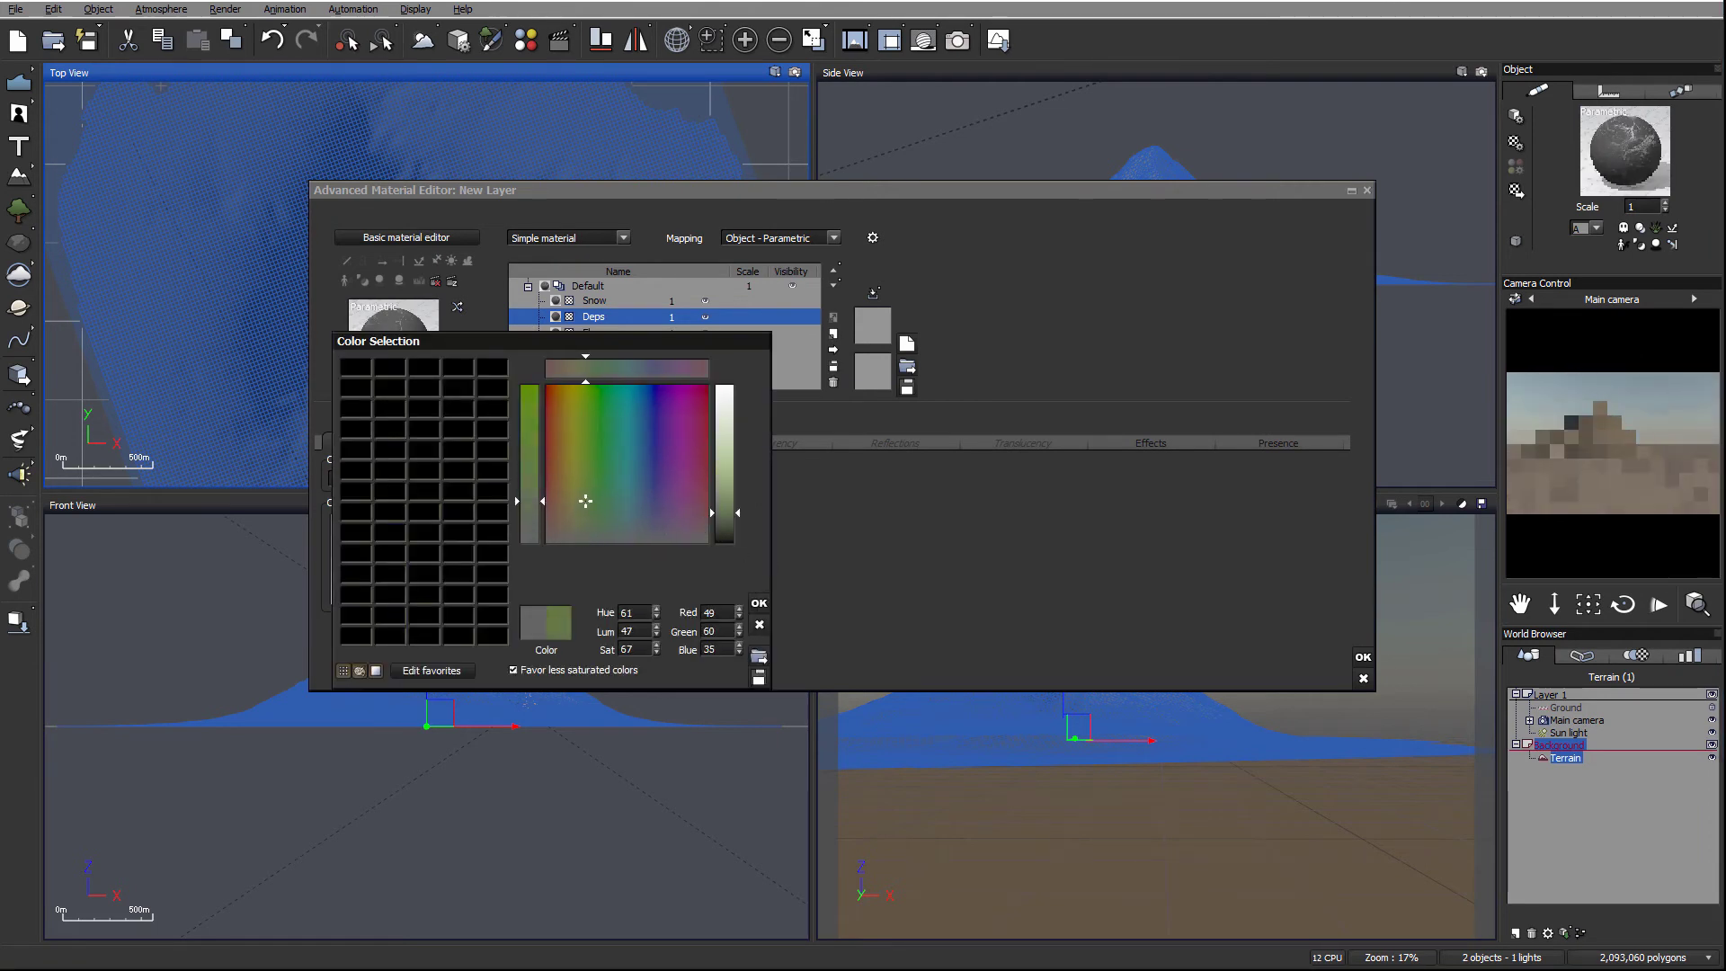
left_click(760, 603)
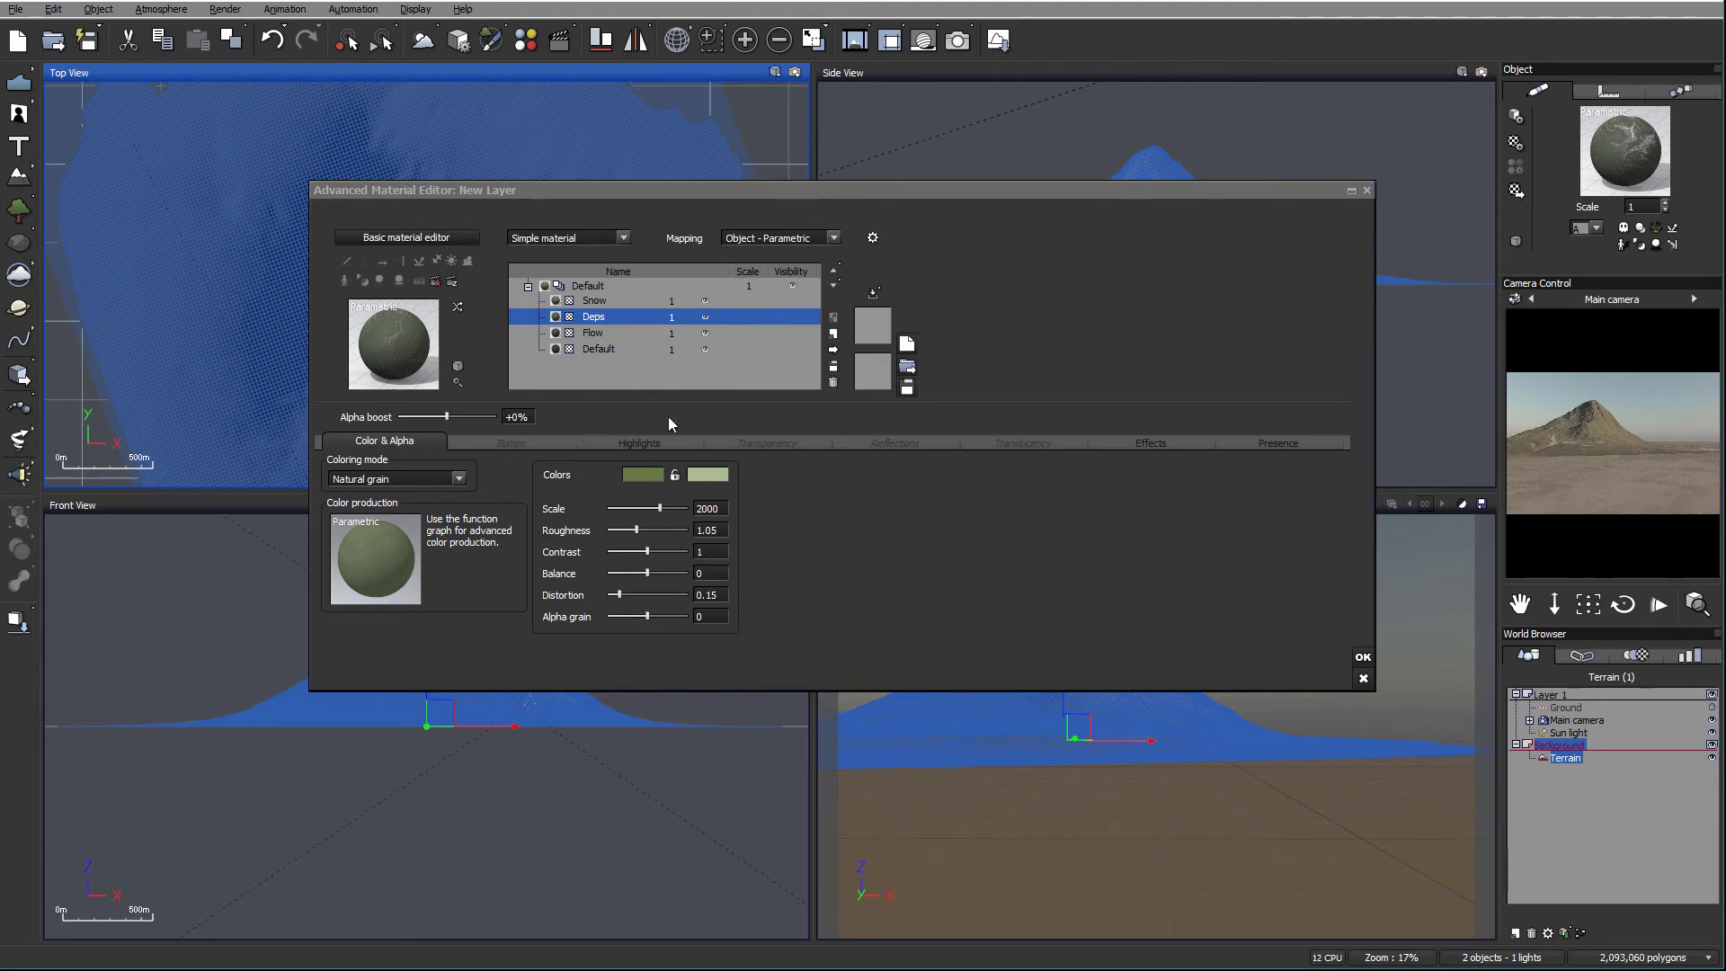
Step: Raise the Deps layer's global transparency to 100% and choose a transparency function preset
left_click(748, 440)
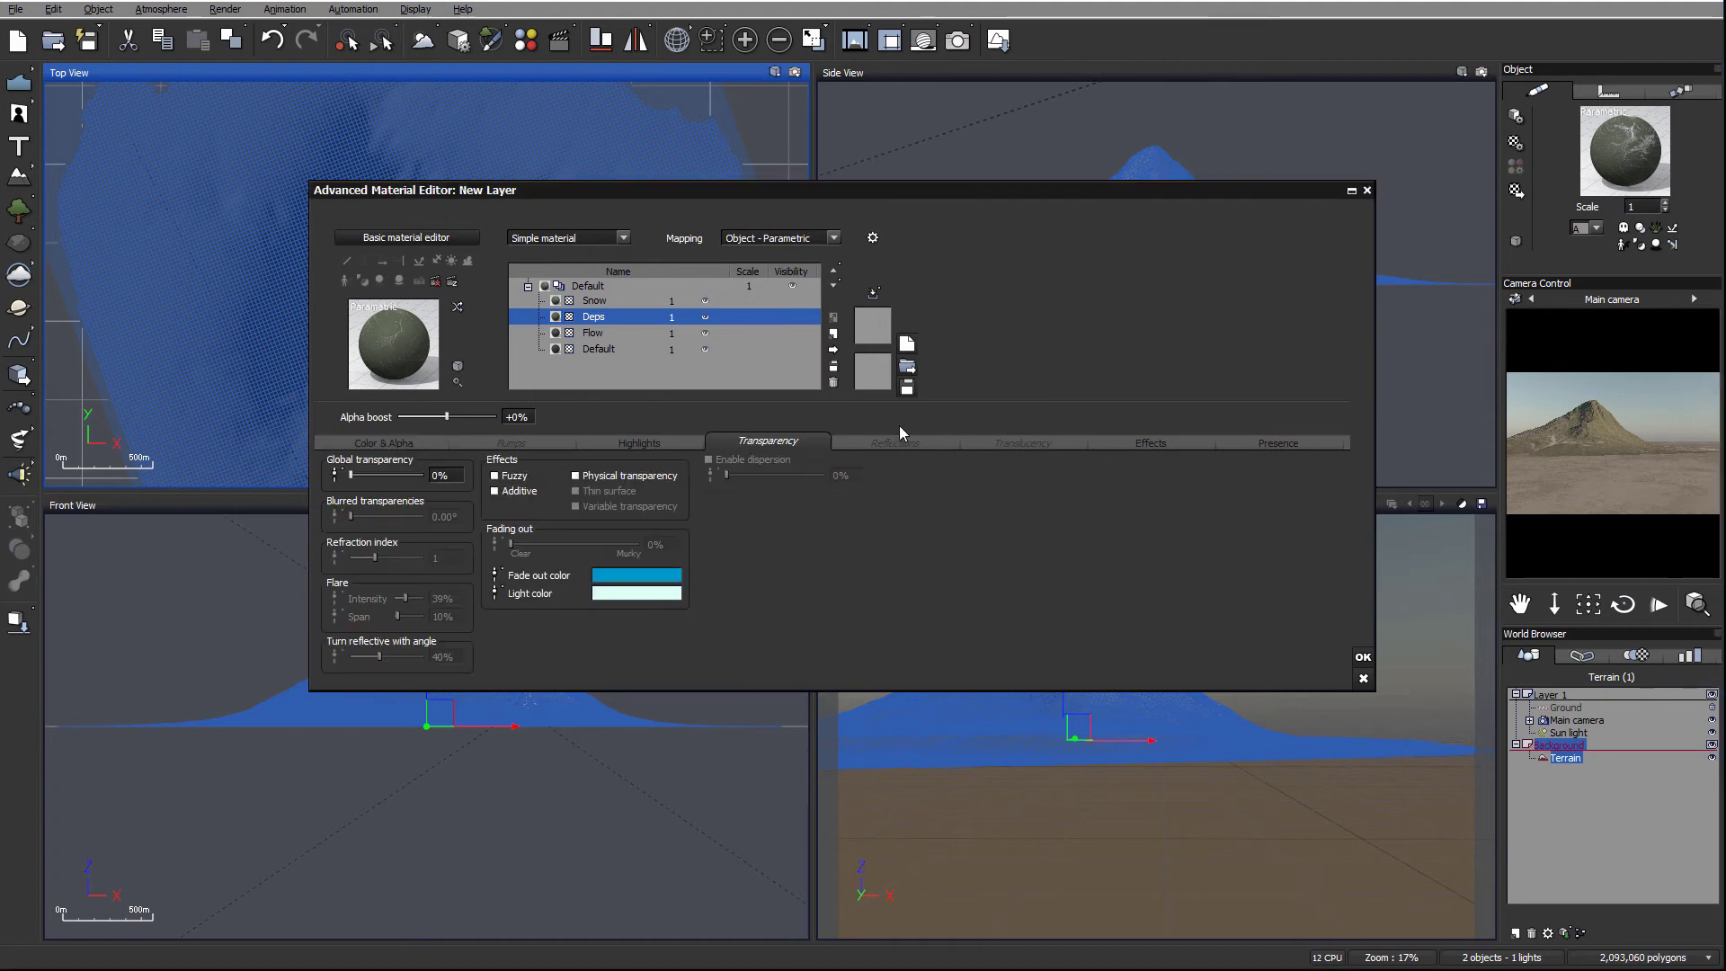
left_click_drag(367, 479, 428, 477)
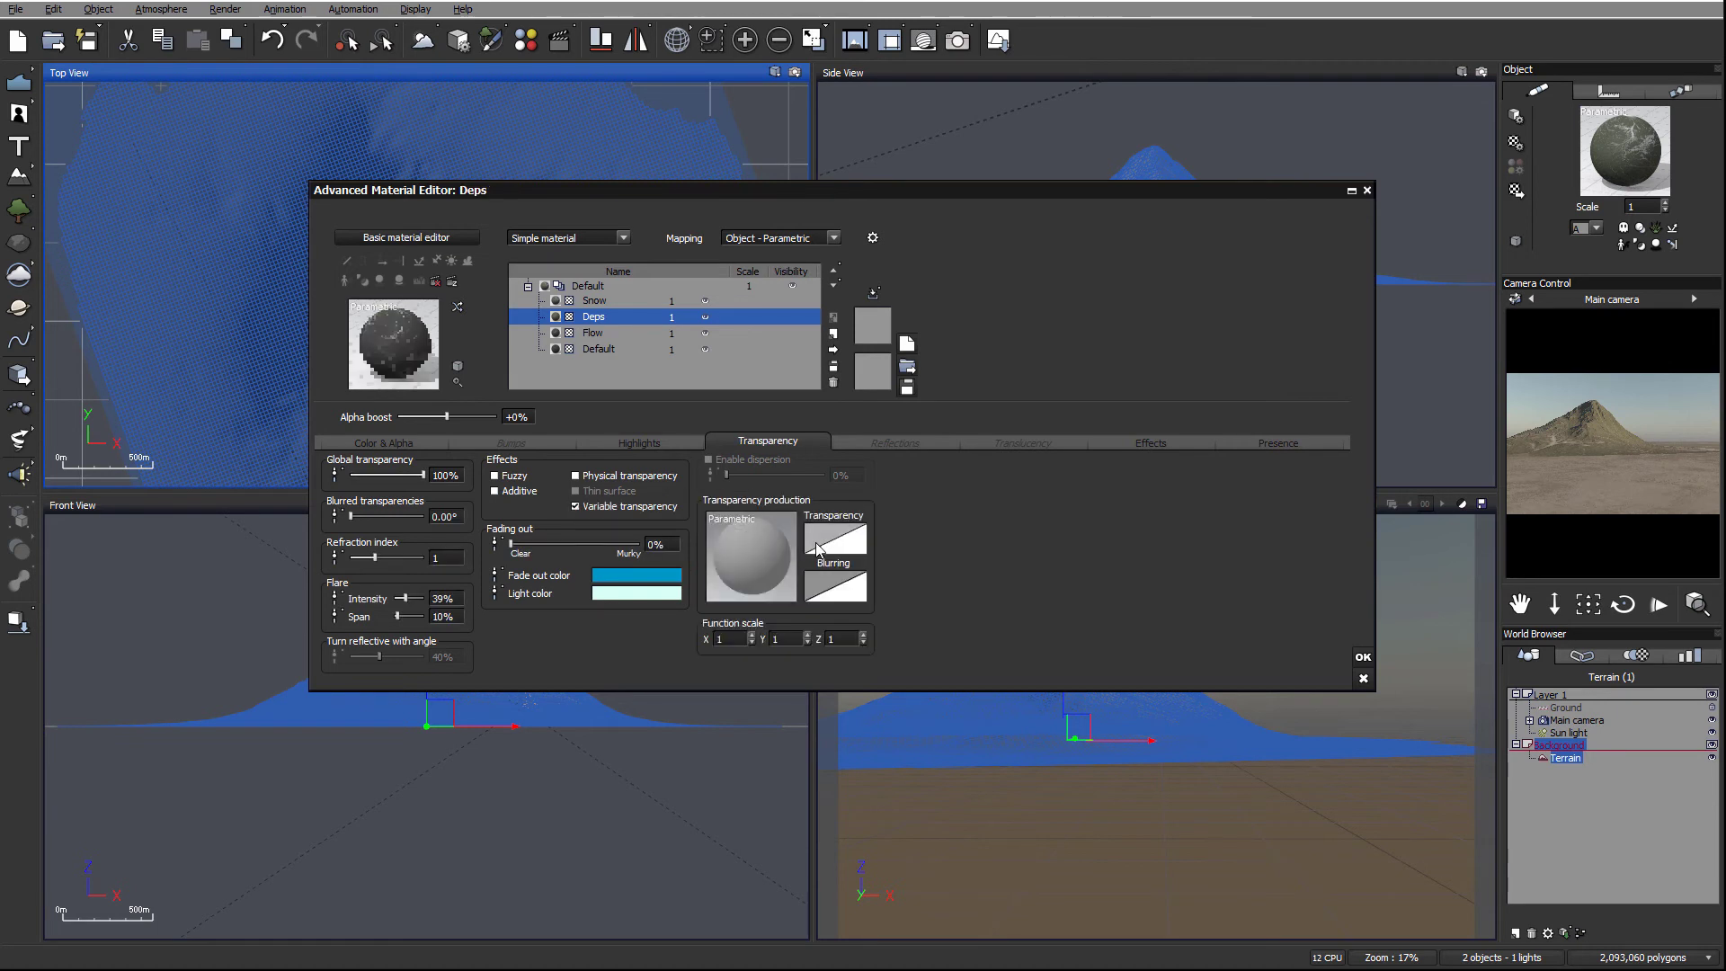
right_click(753, 554)
left_click(804, 567)
Step: In the transparency function graph, link a new Projected Texture Map node to Transparency
left_click_drag(921, 190, 976, 36)
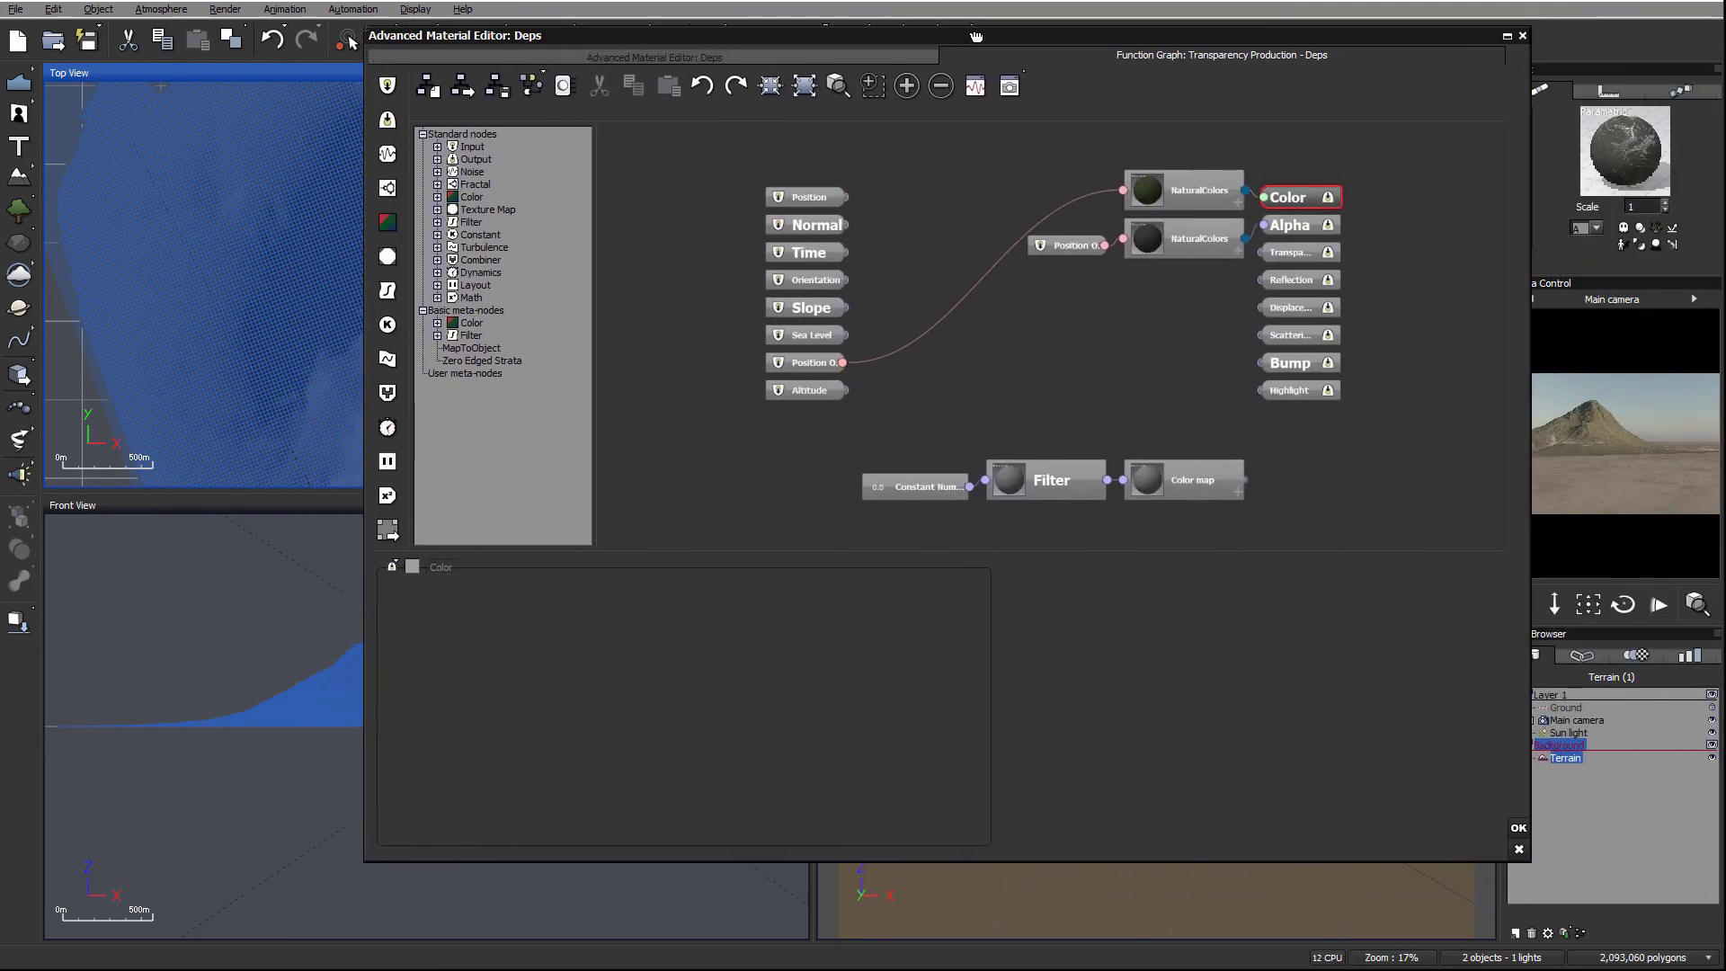
right_click(1000, 344)
mouse_move(1061, 430)
left_click(1205, 446)
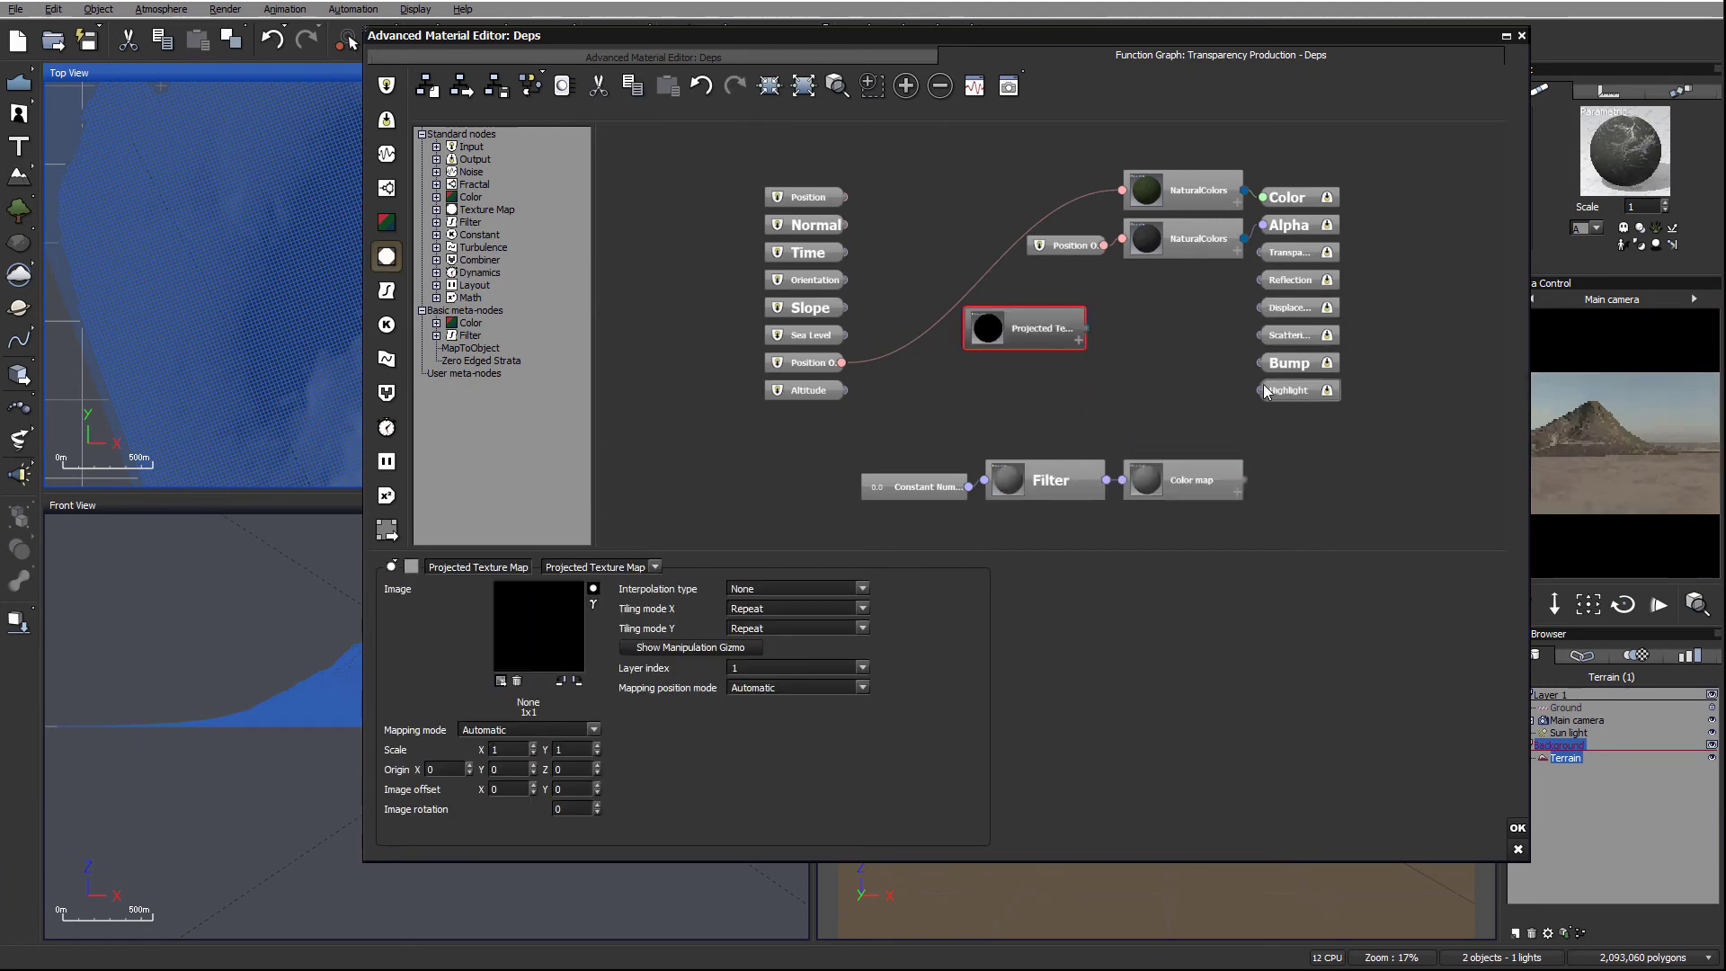
left_click_drag(1260, 253, 1090, 338)
left_click(1149, 340)
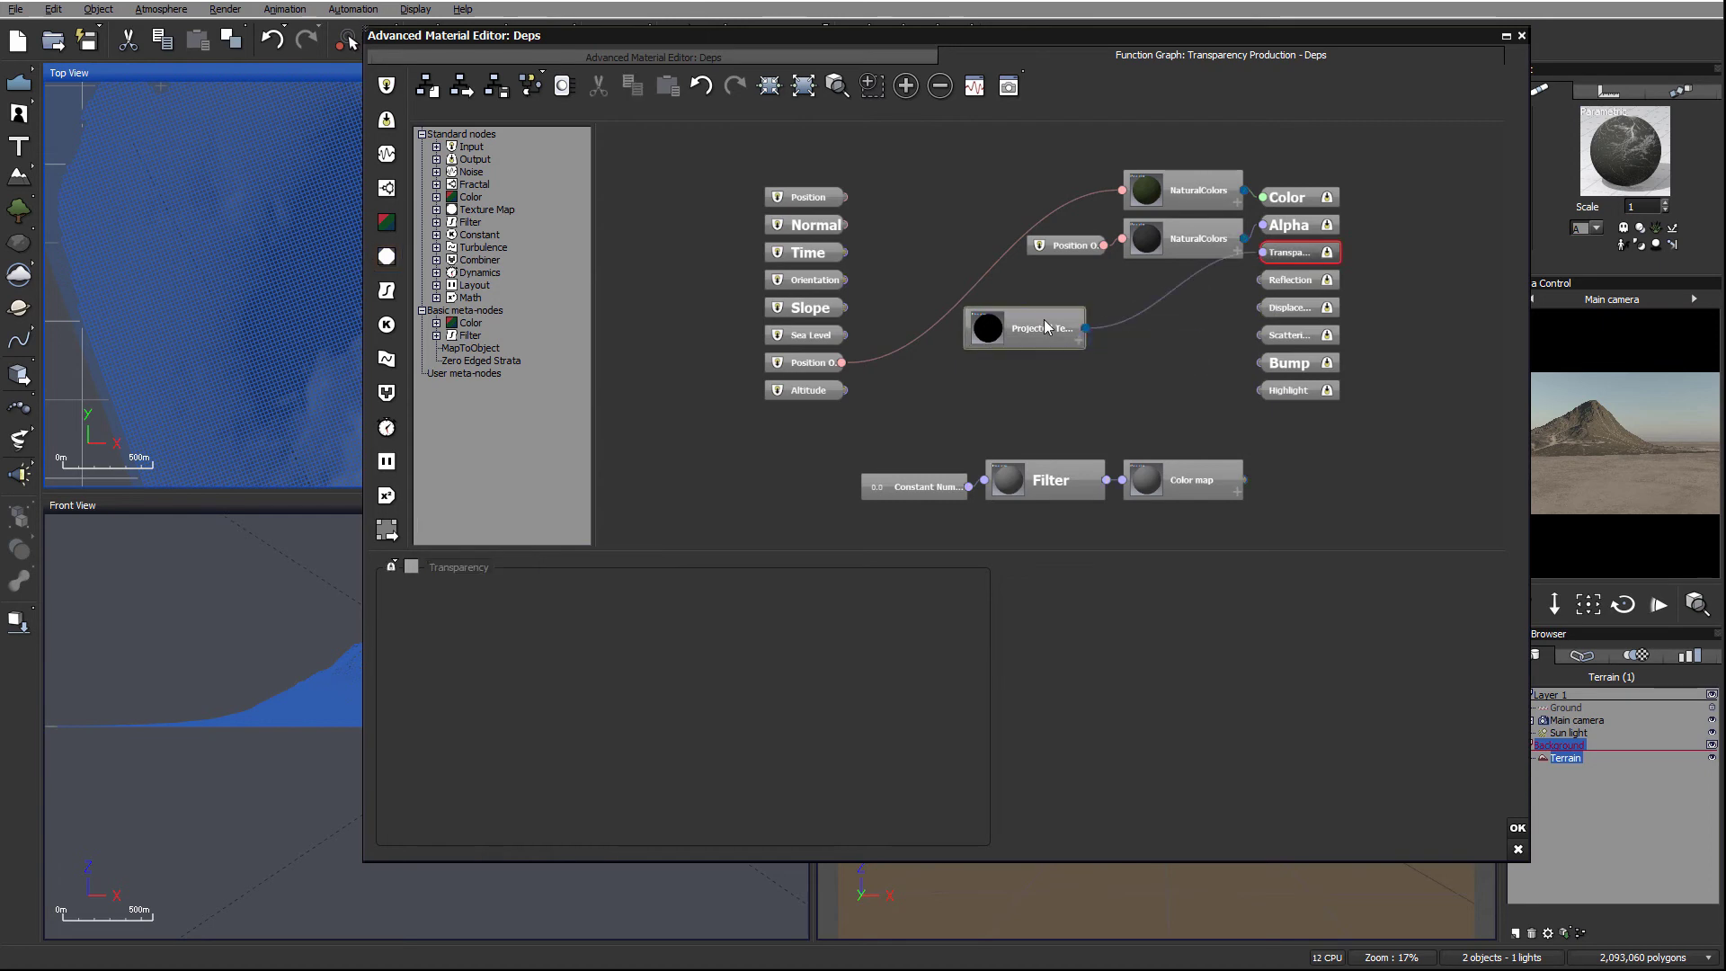
Step: Load sDepth.tif into the texture node with inverted colours and close the material editor
left_click(501, 681)
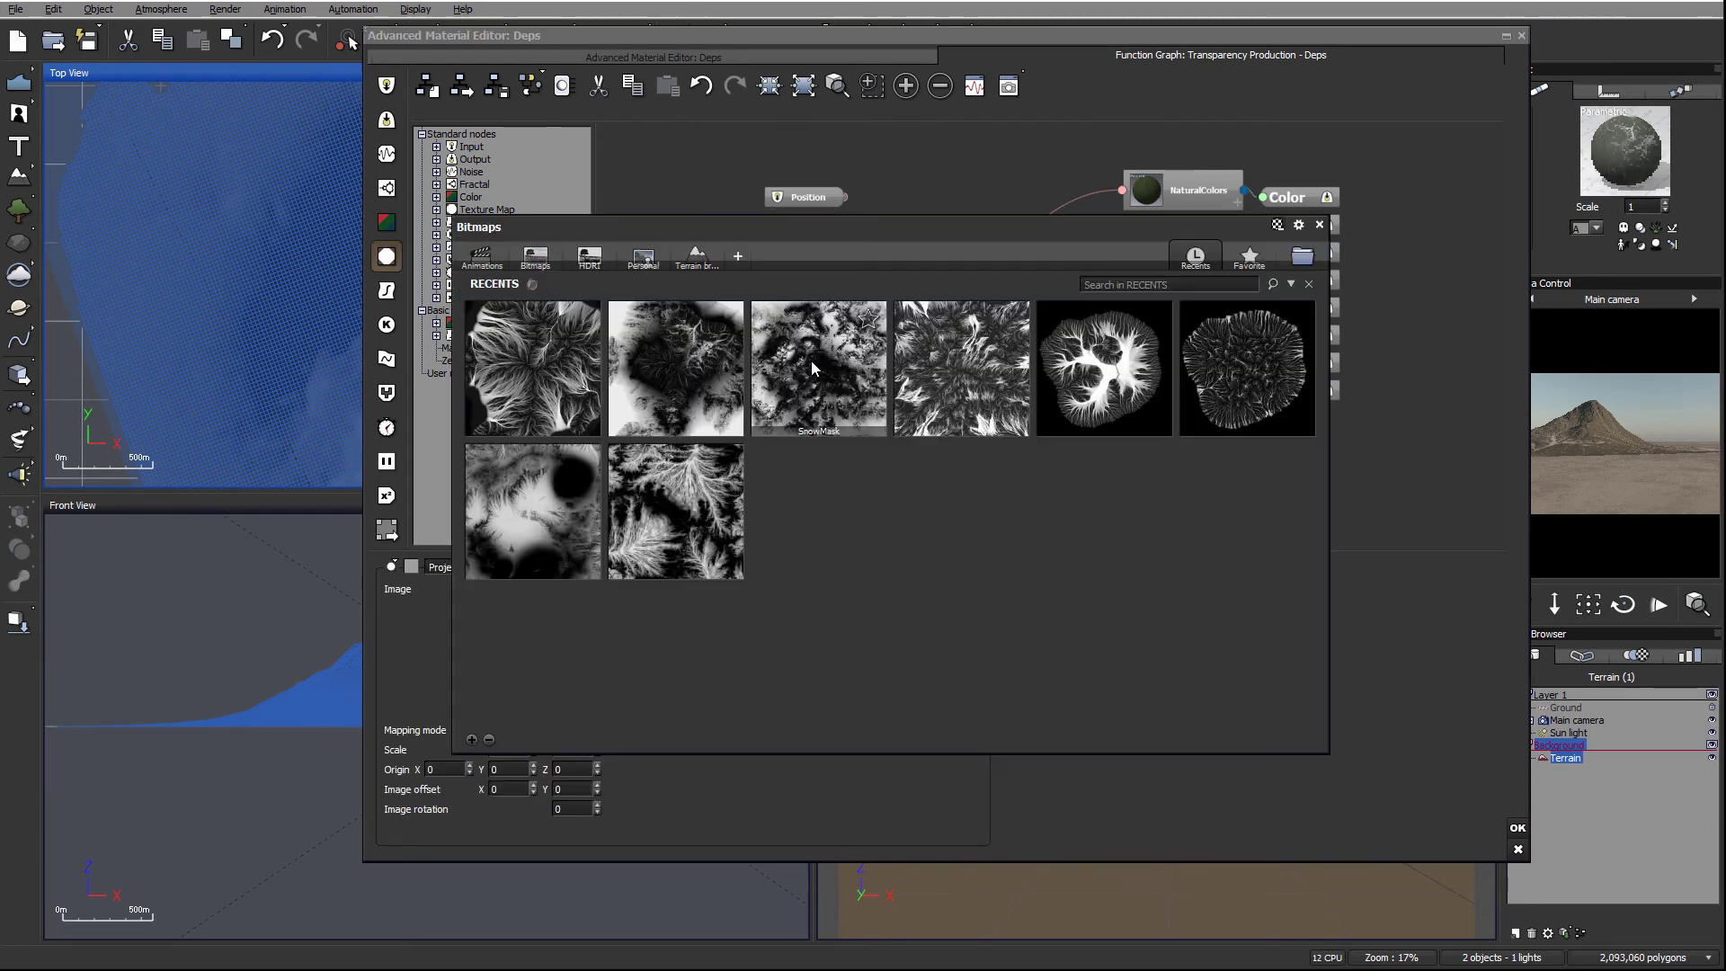
left_click(1303, 257)
left_click(719, 227)
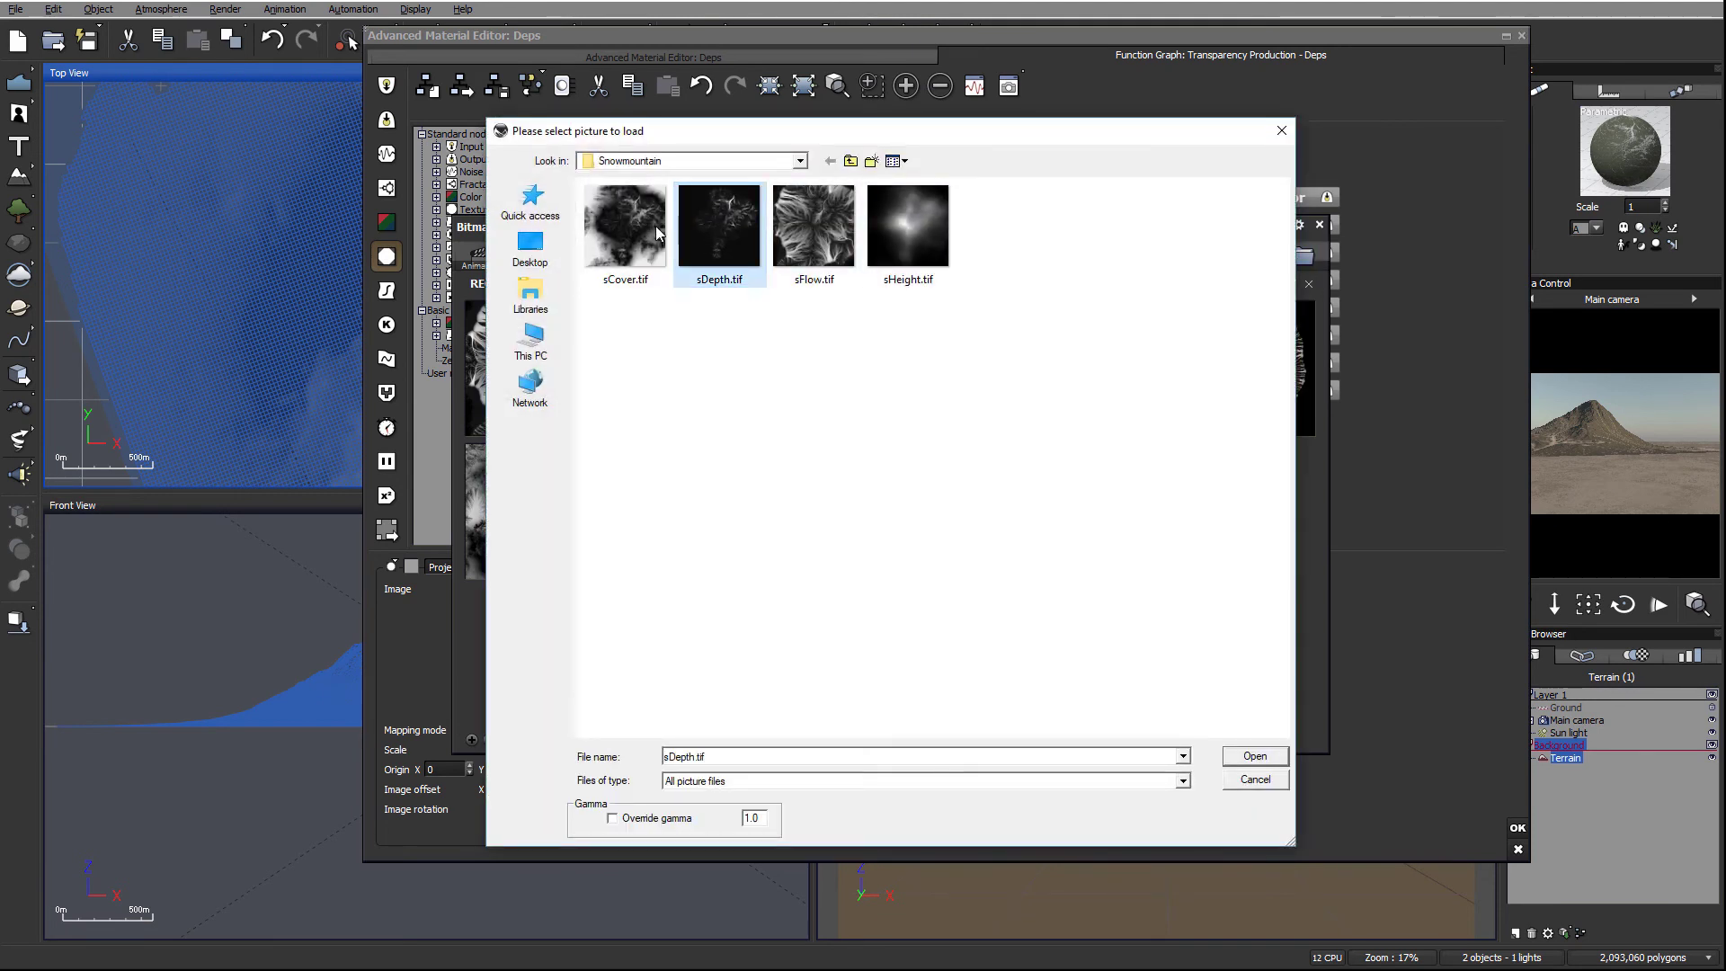
left_click(1277, 755)
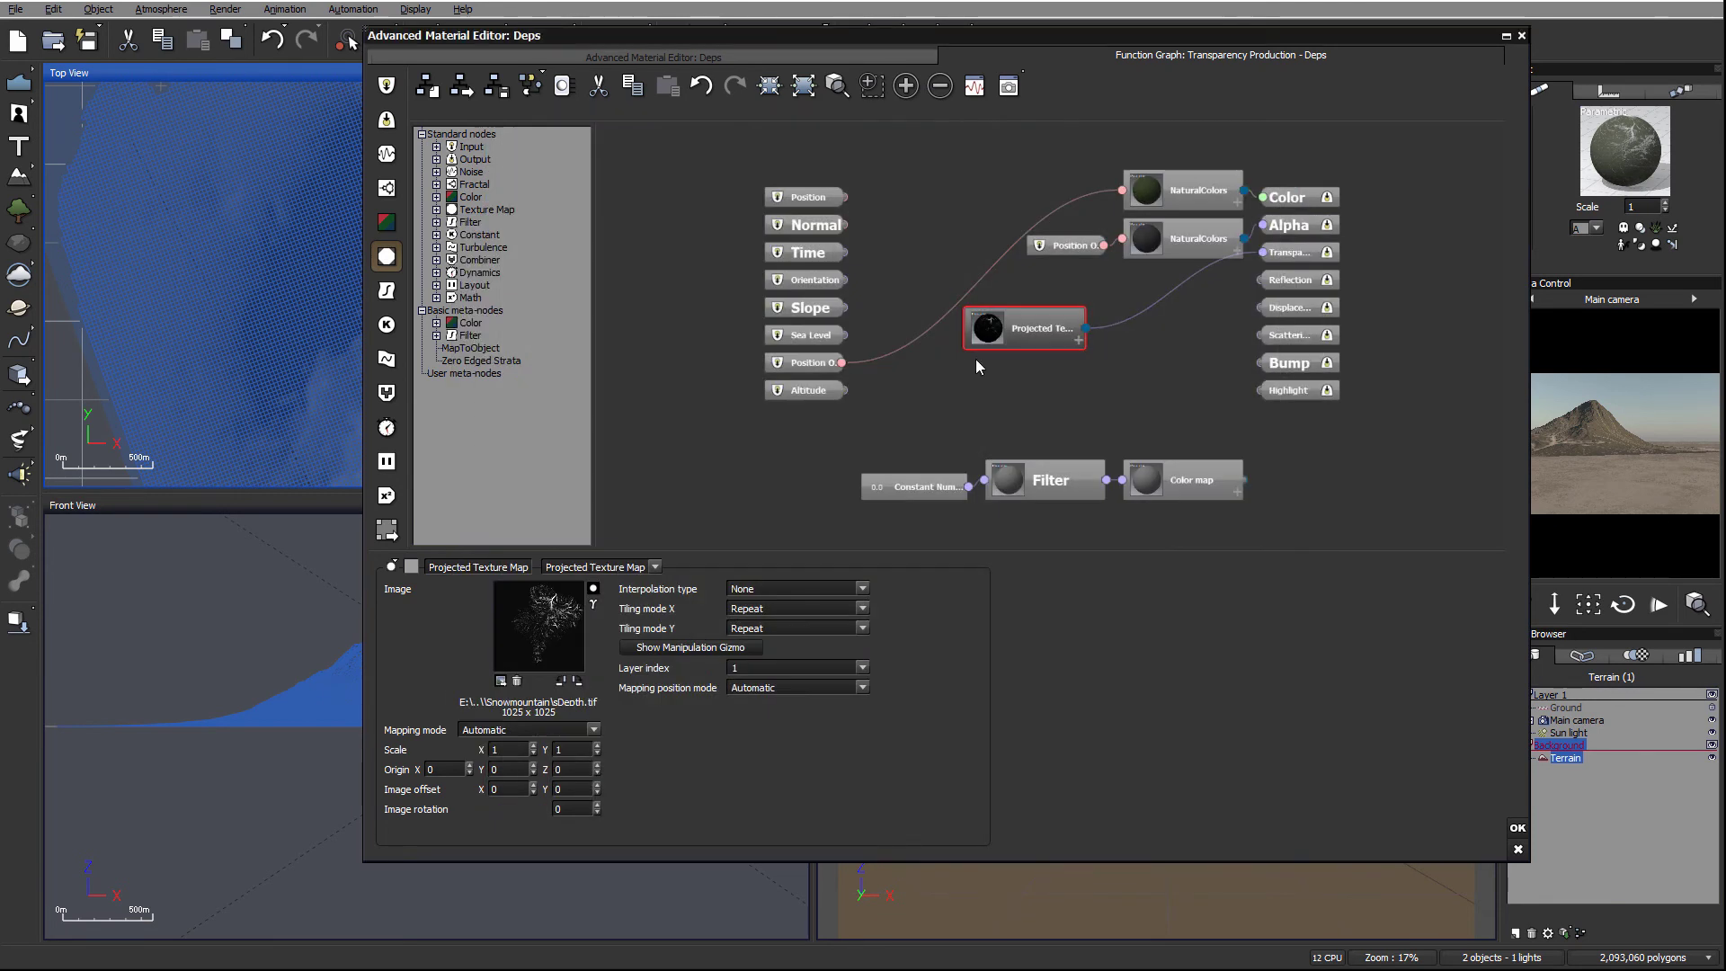
left_click(593, 590)
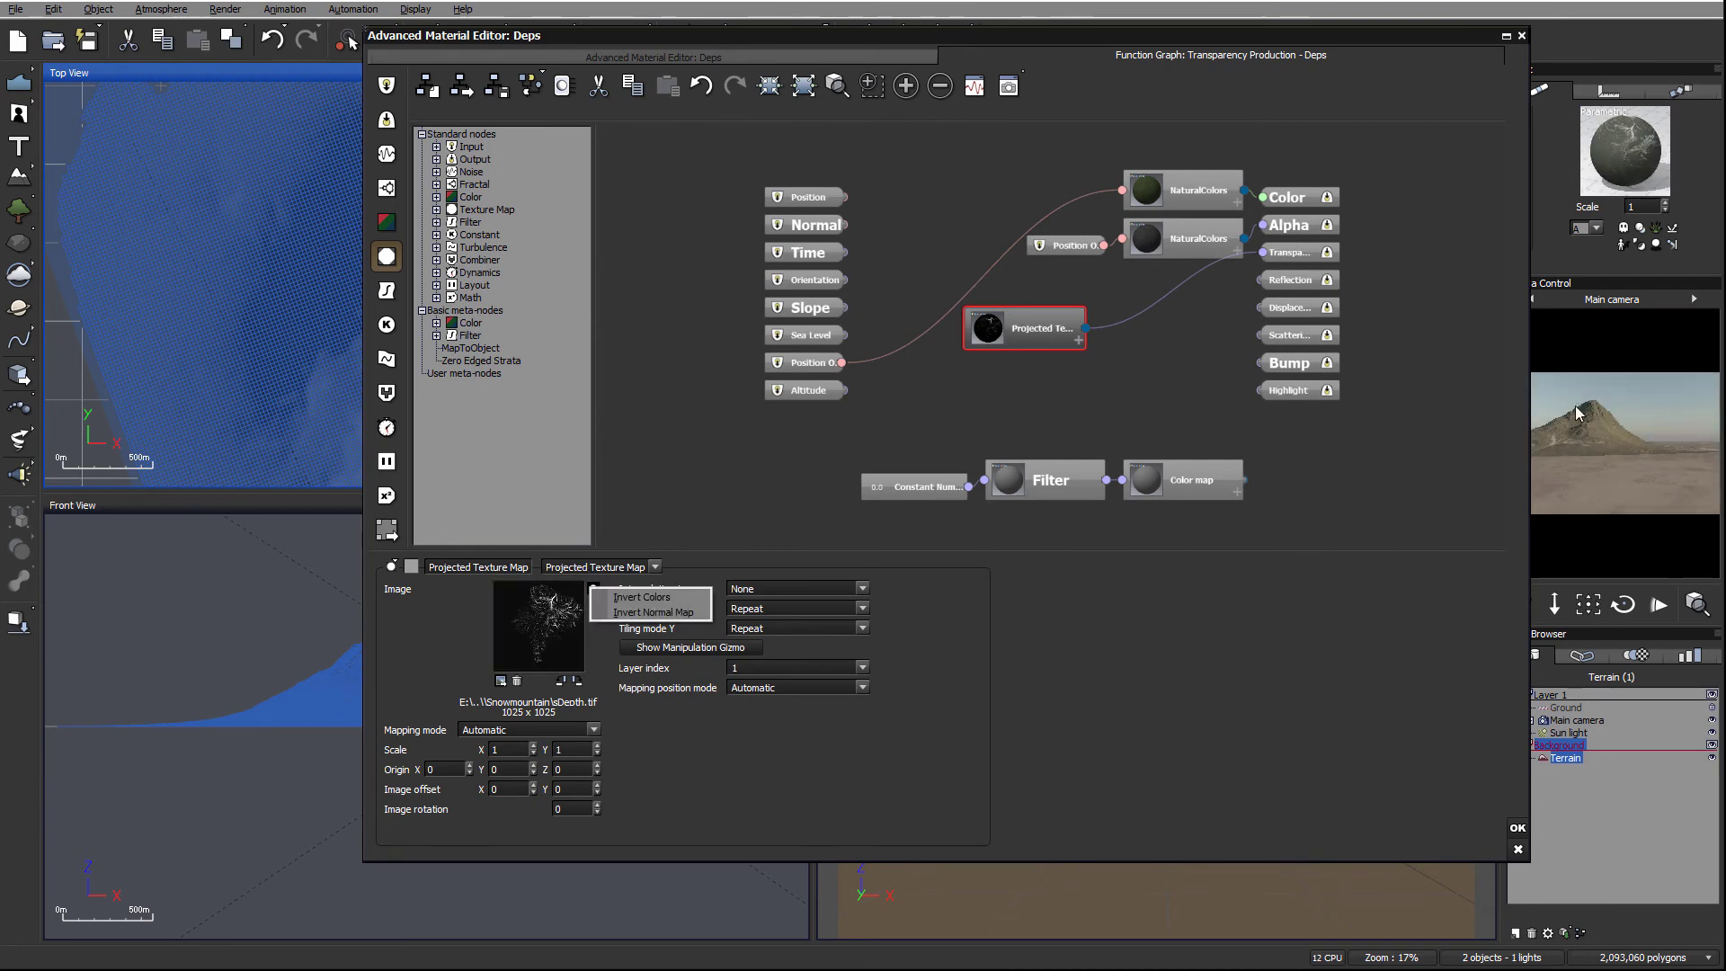
left_click(643, 597)
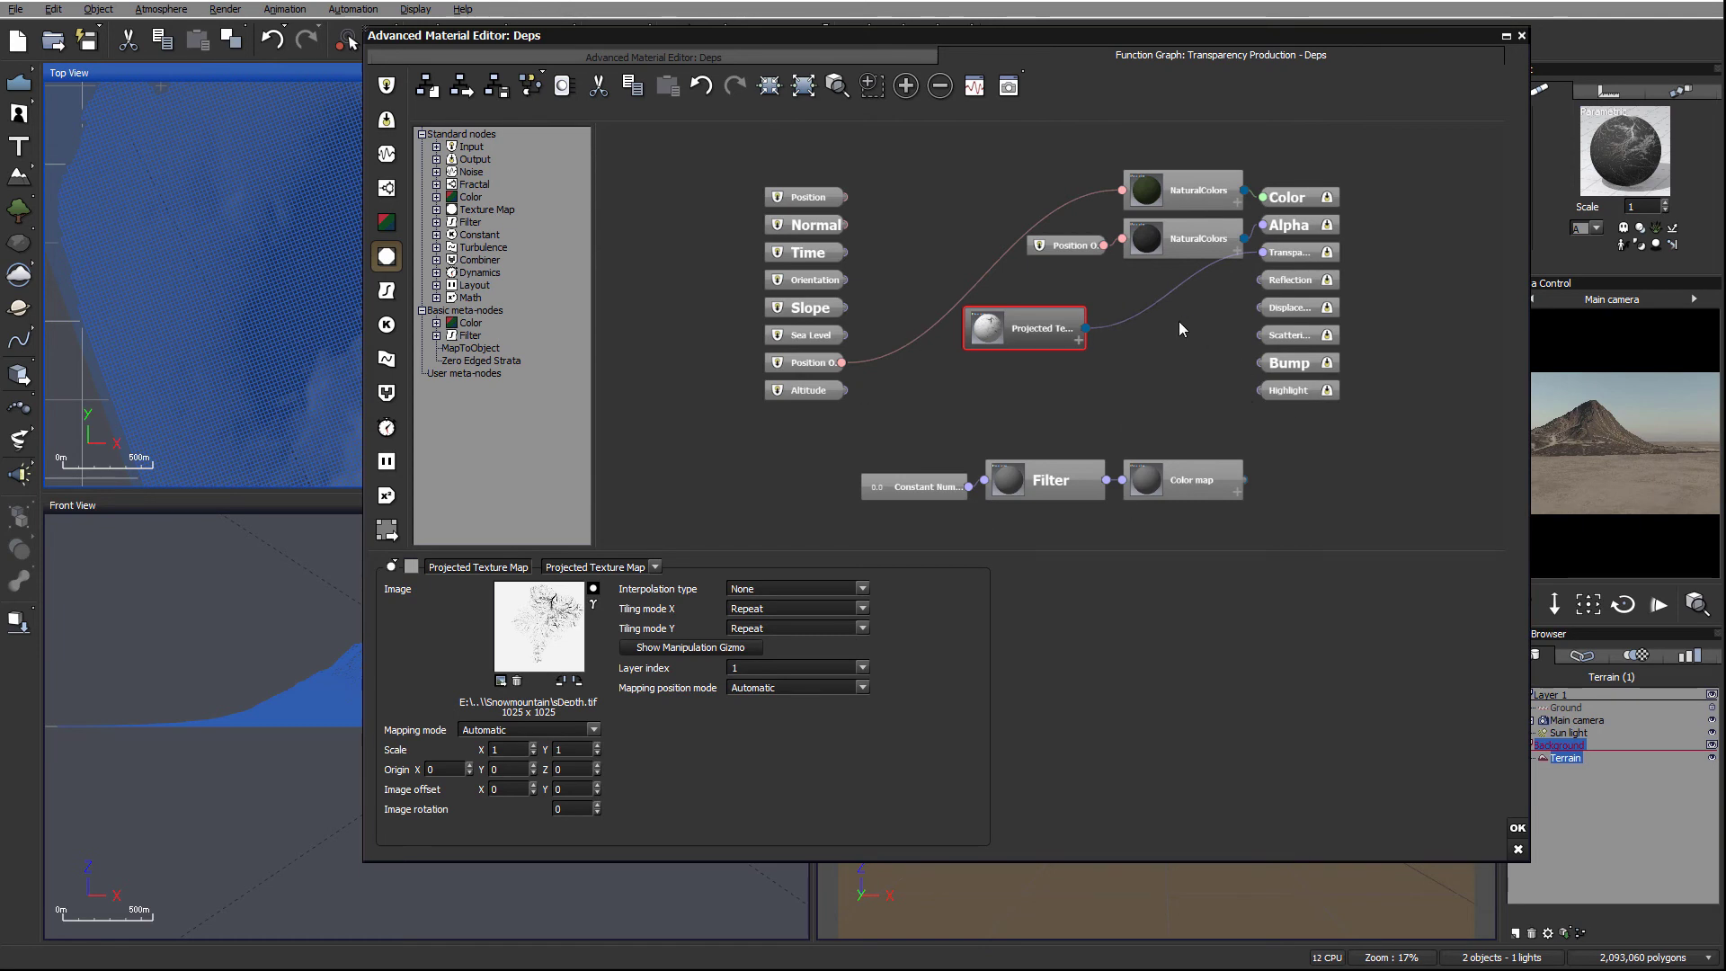
left_click(1518, 828)
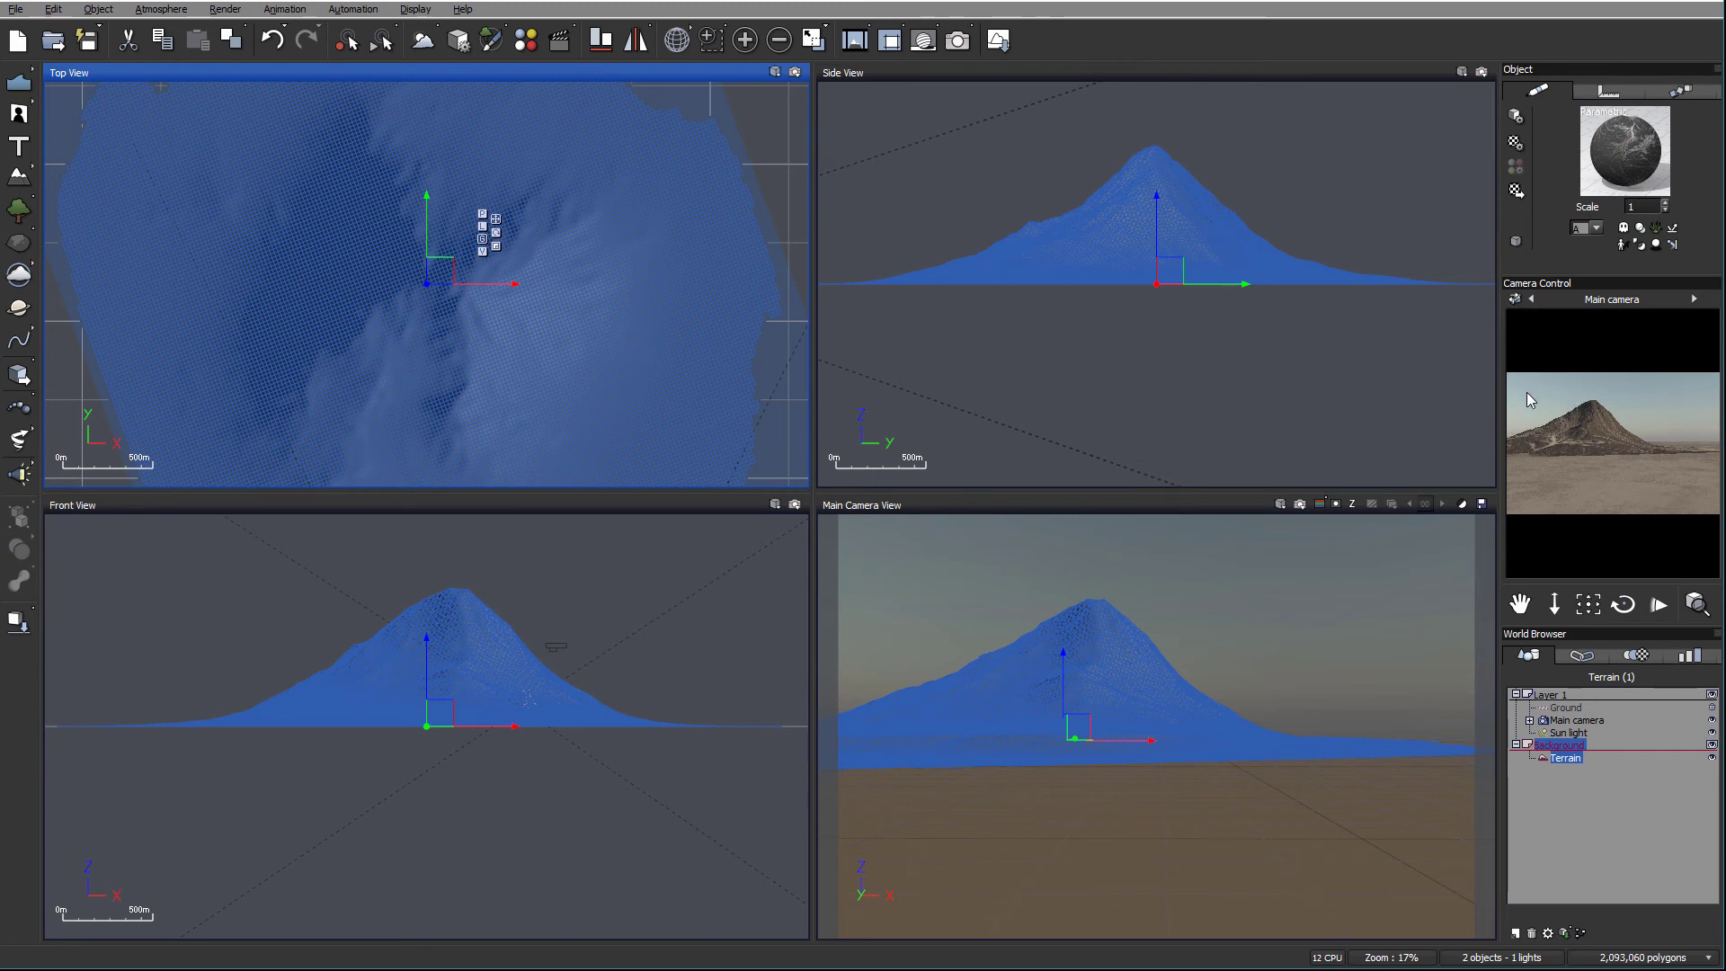
Step: Open the terrain's material from its Object panel preview in the Advanced Material Editor
double_click(1645, 154)
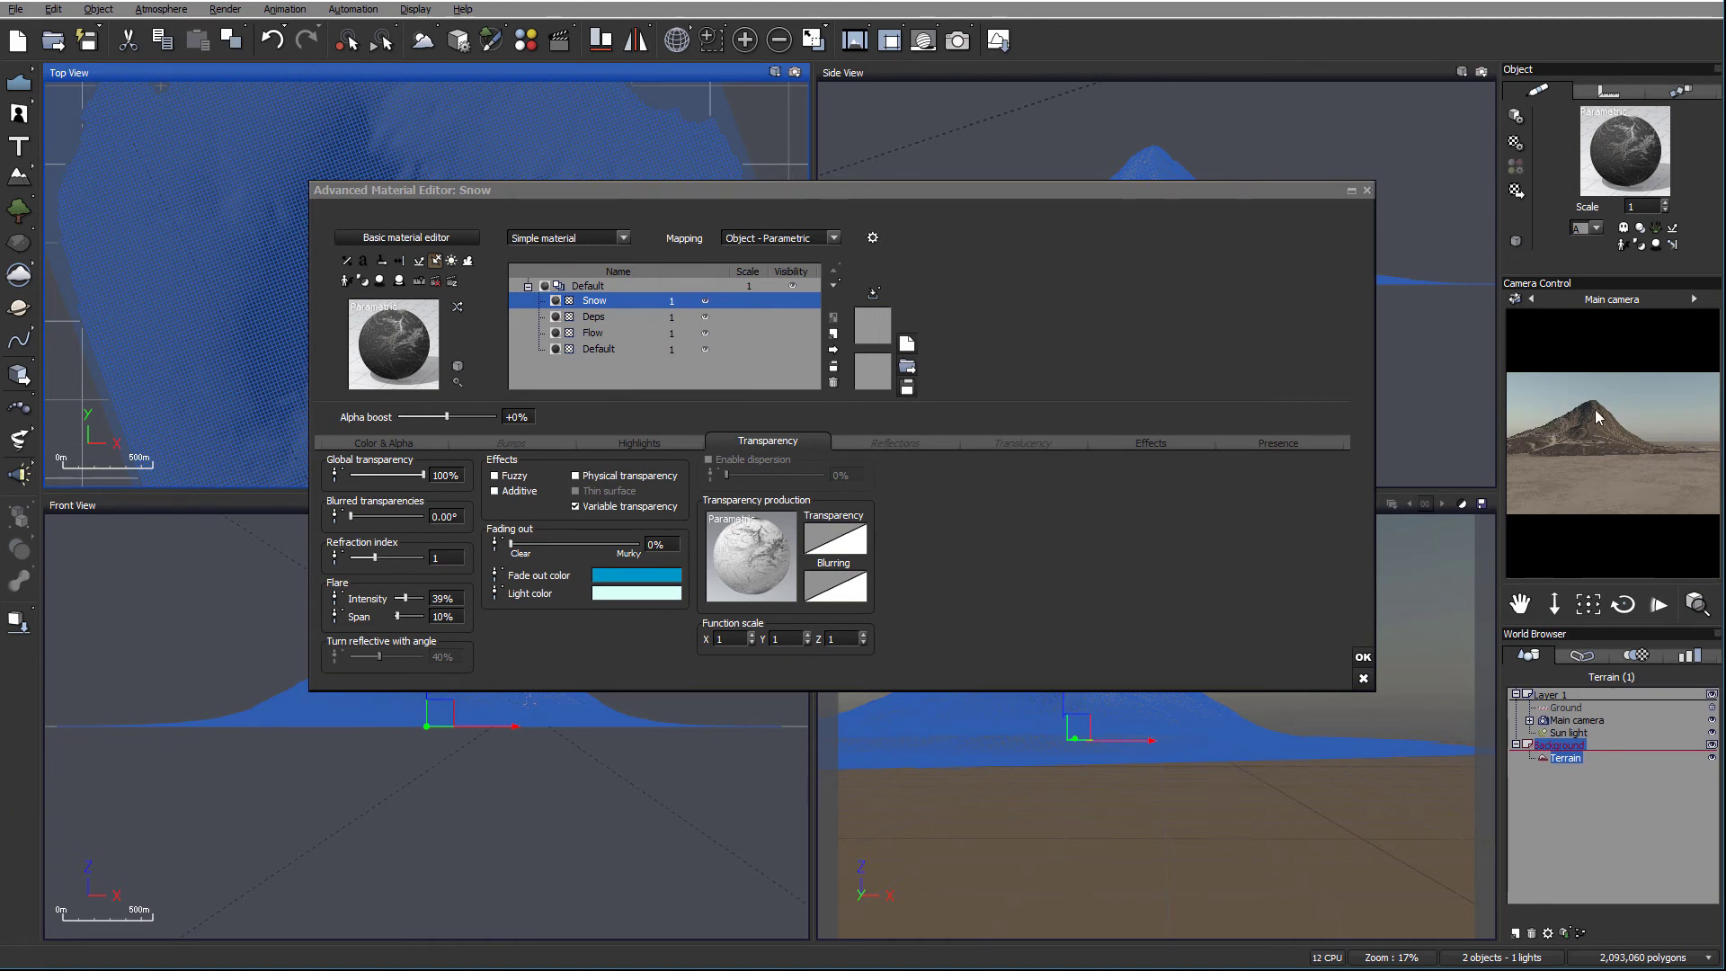
Step: Add a new material layer and rename it 'Snow top'
left_click(833, 333)
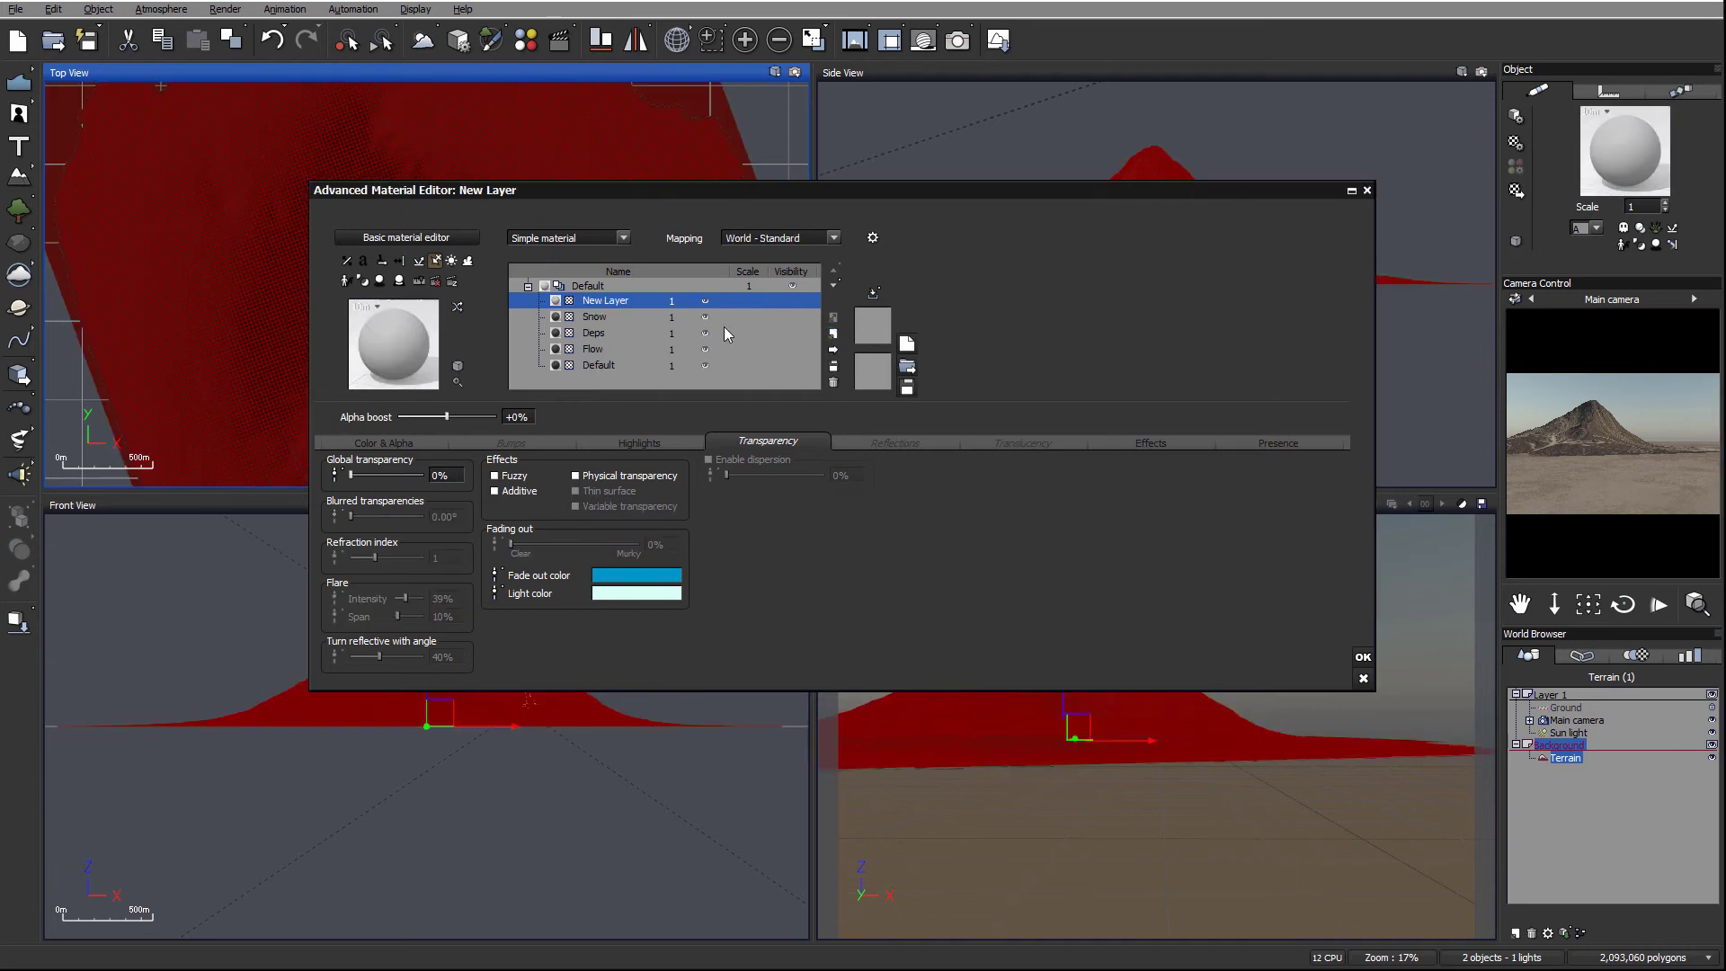
double_click(647, 299)
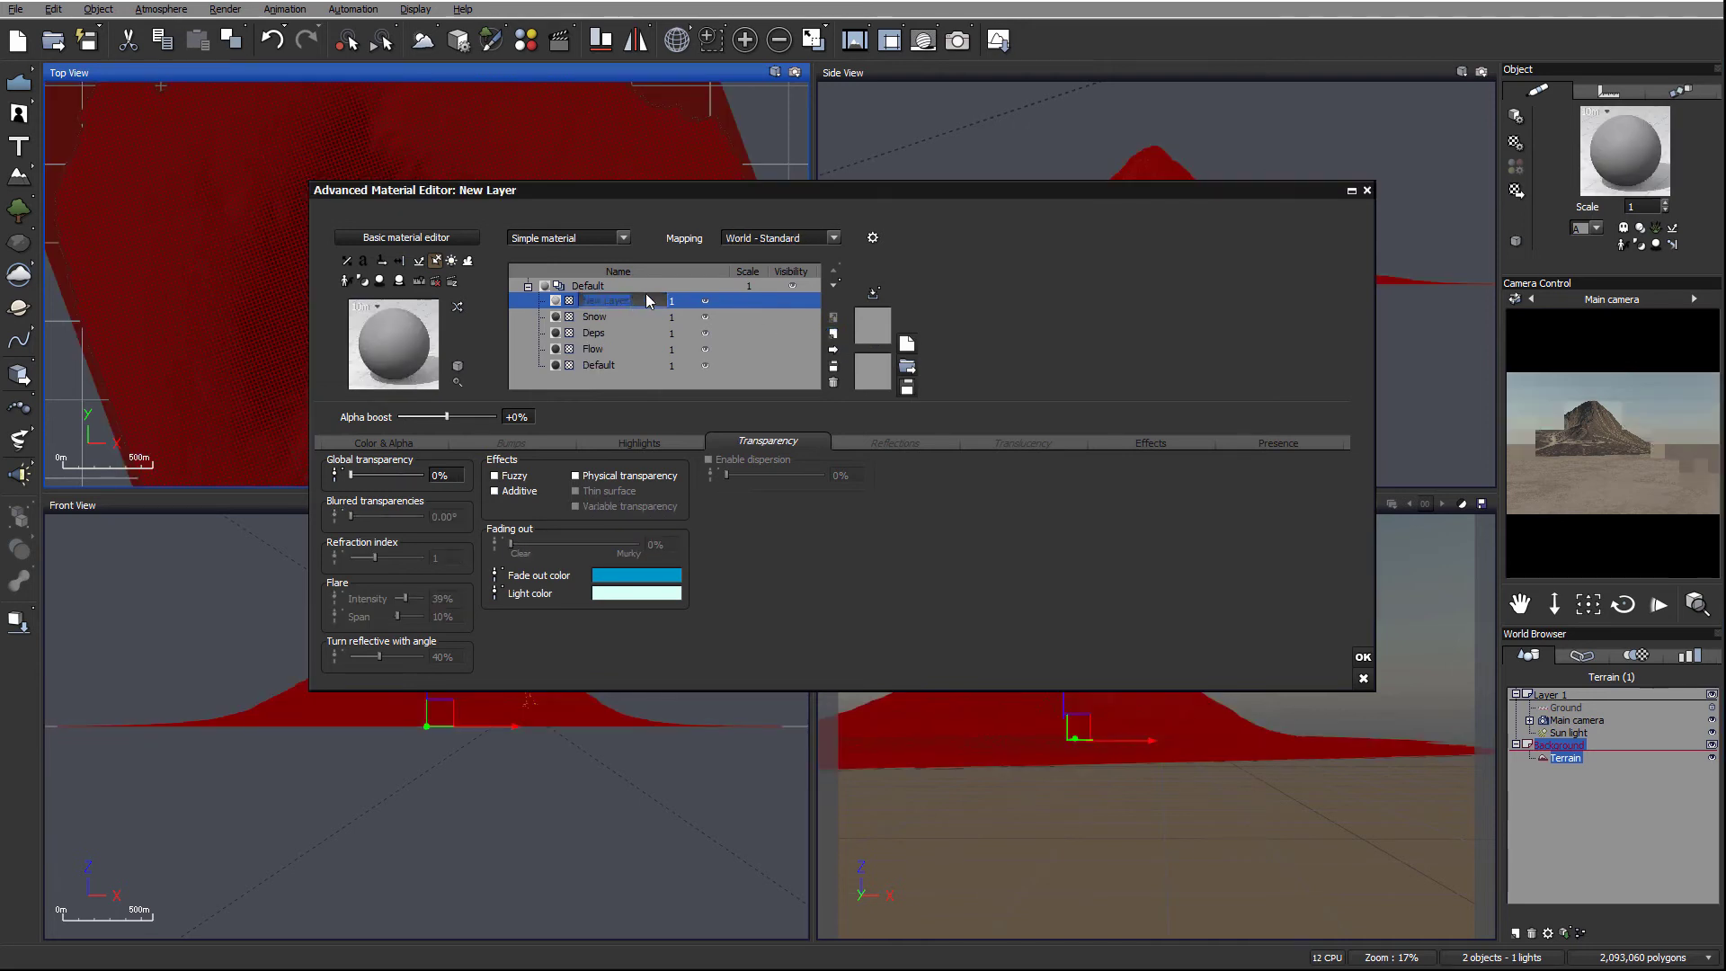
type("Snow top")
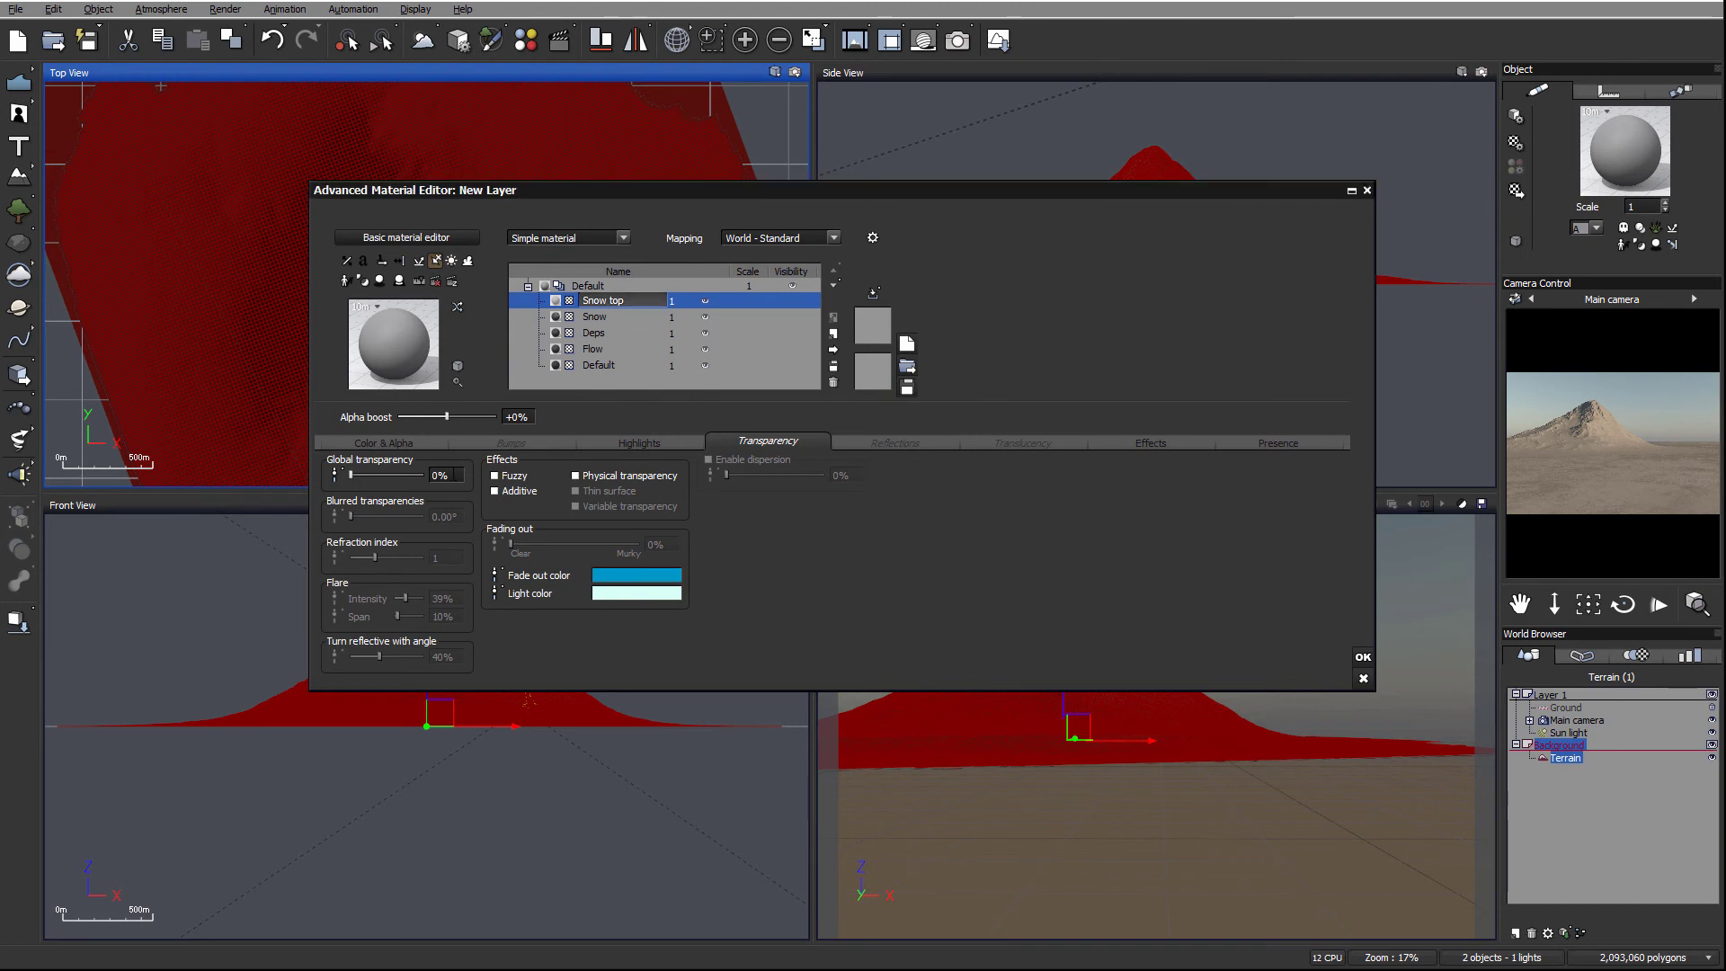
Step: Set the Snow top layer's overall colour to pure white
left_click(389, 441)
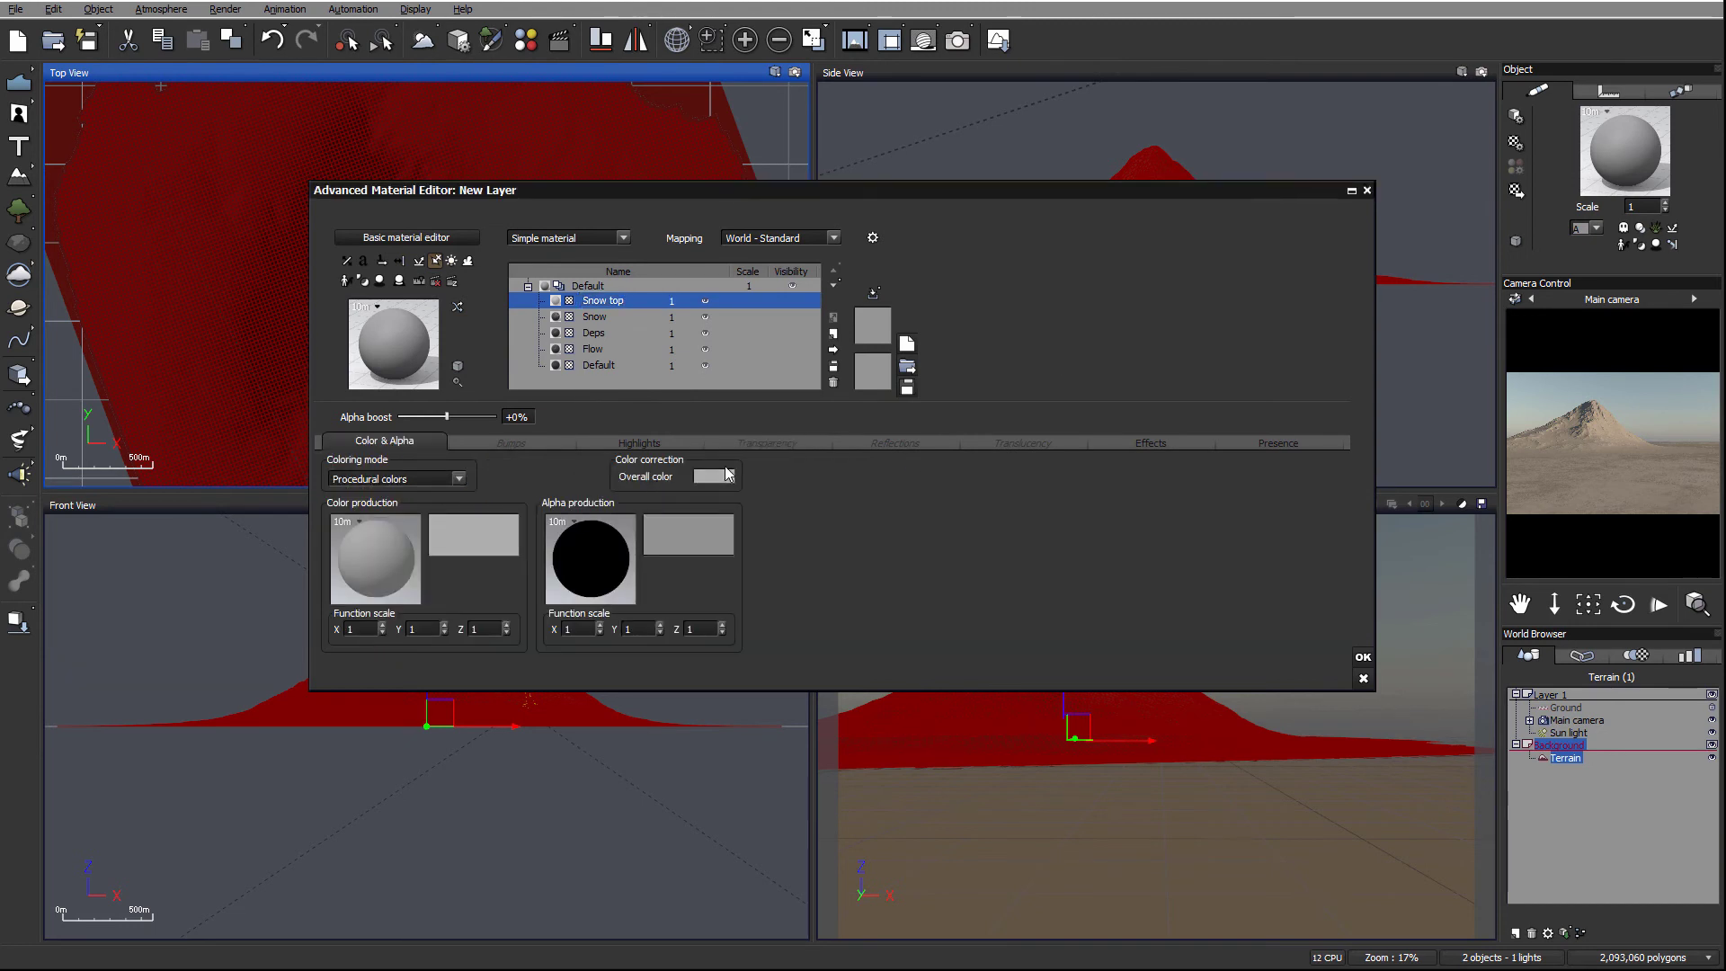
left_click(714, 476)
left_click_drag(813, 443, 813, 423)
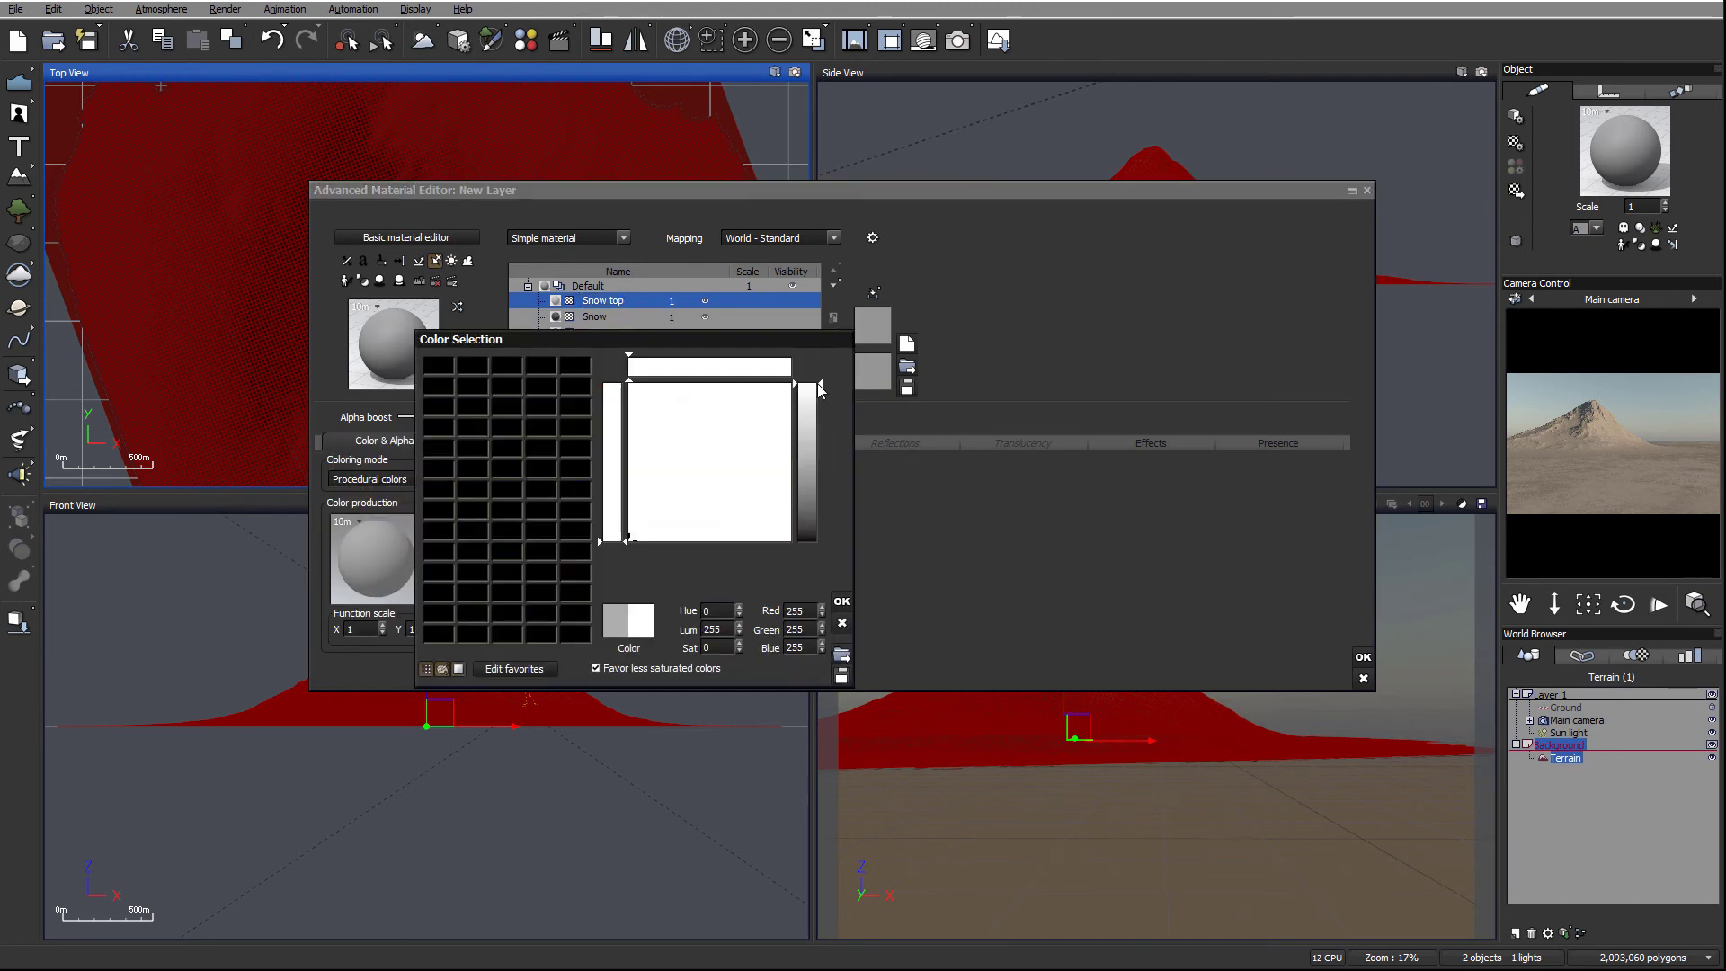
left_click(842, 601)
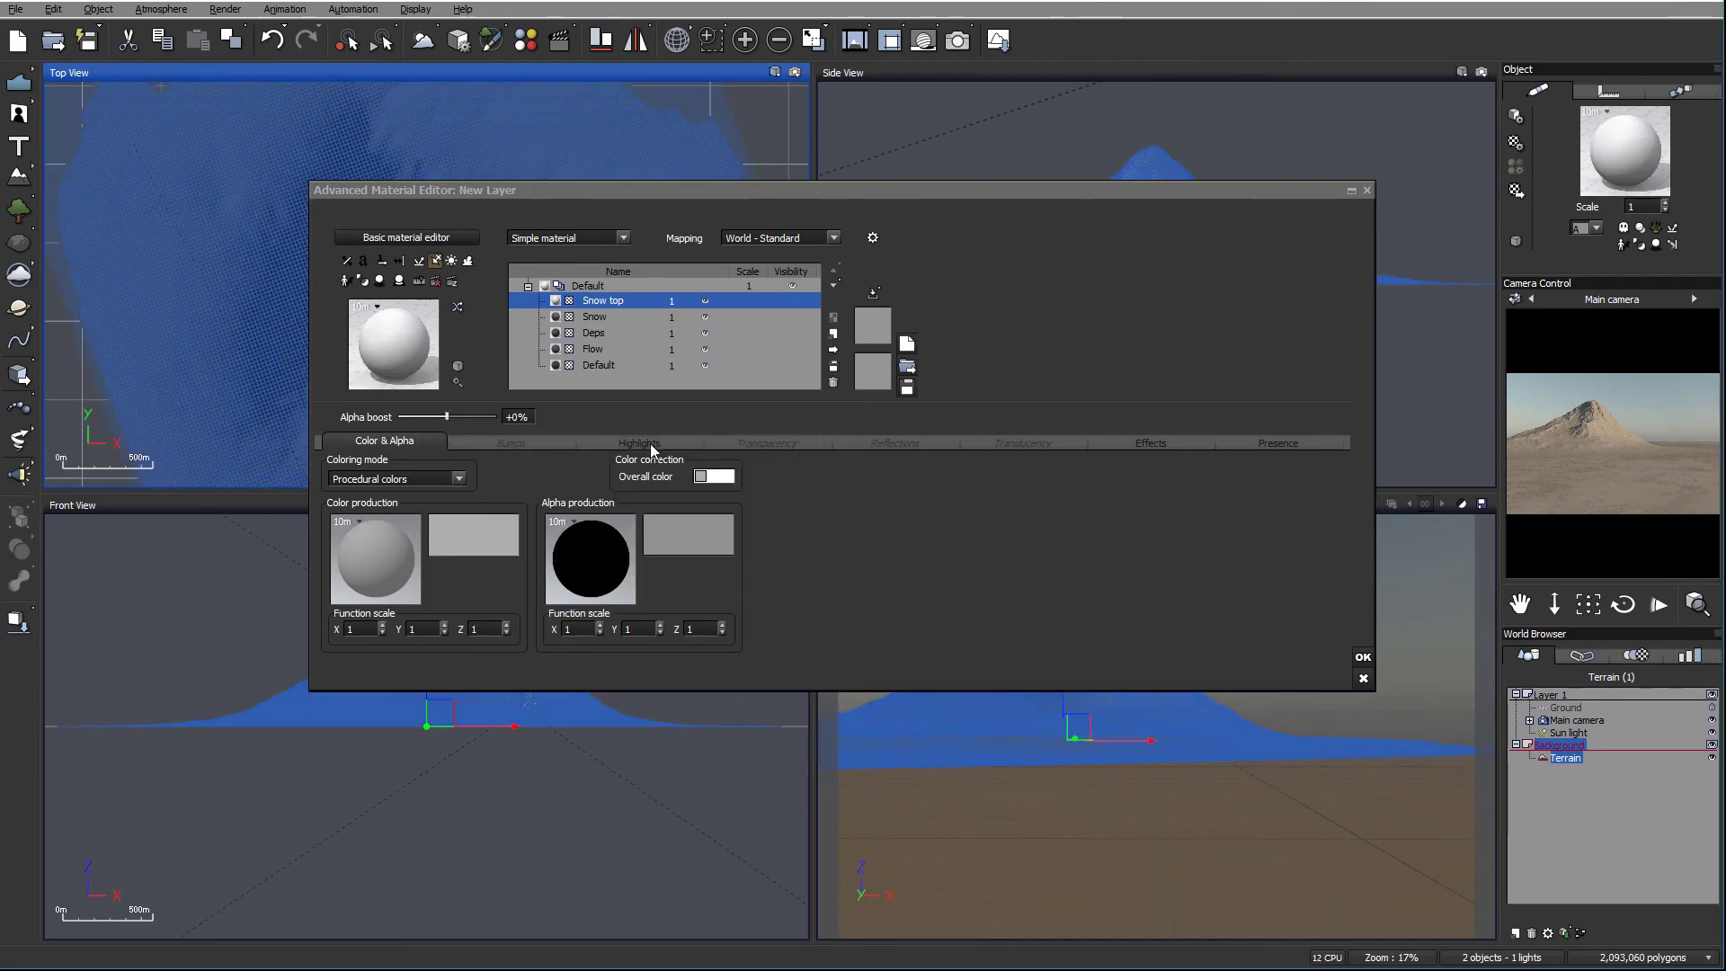
Step: Raise the Snow top highlight global intensity to about 72% and highlight size to 75%
left_click(650, 444)
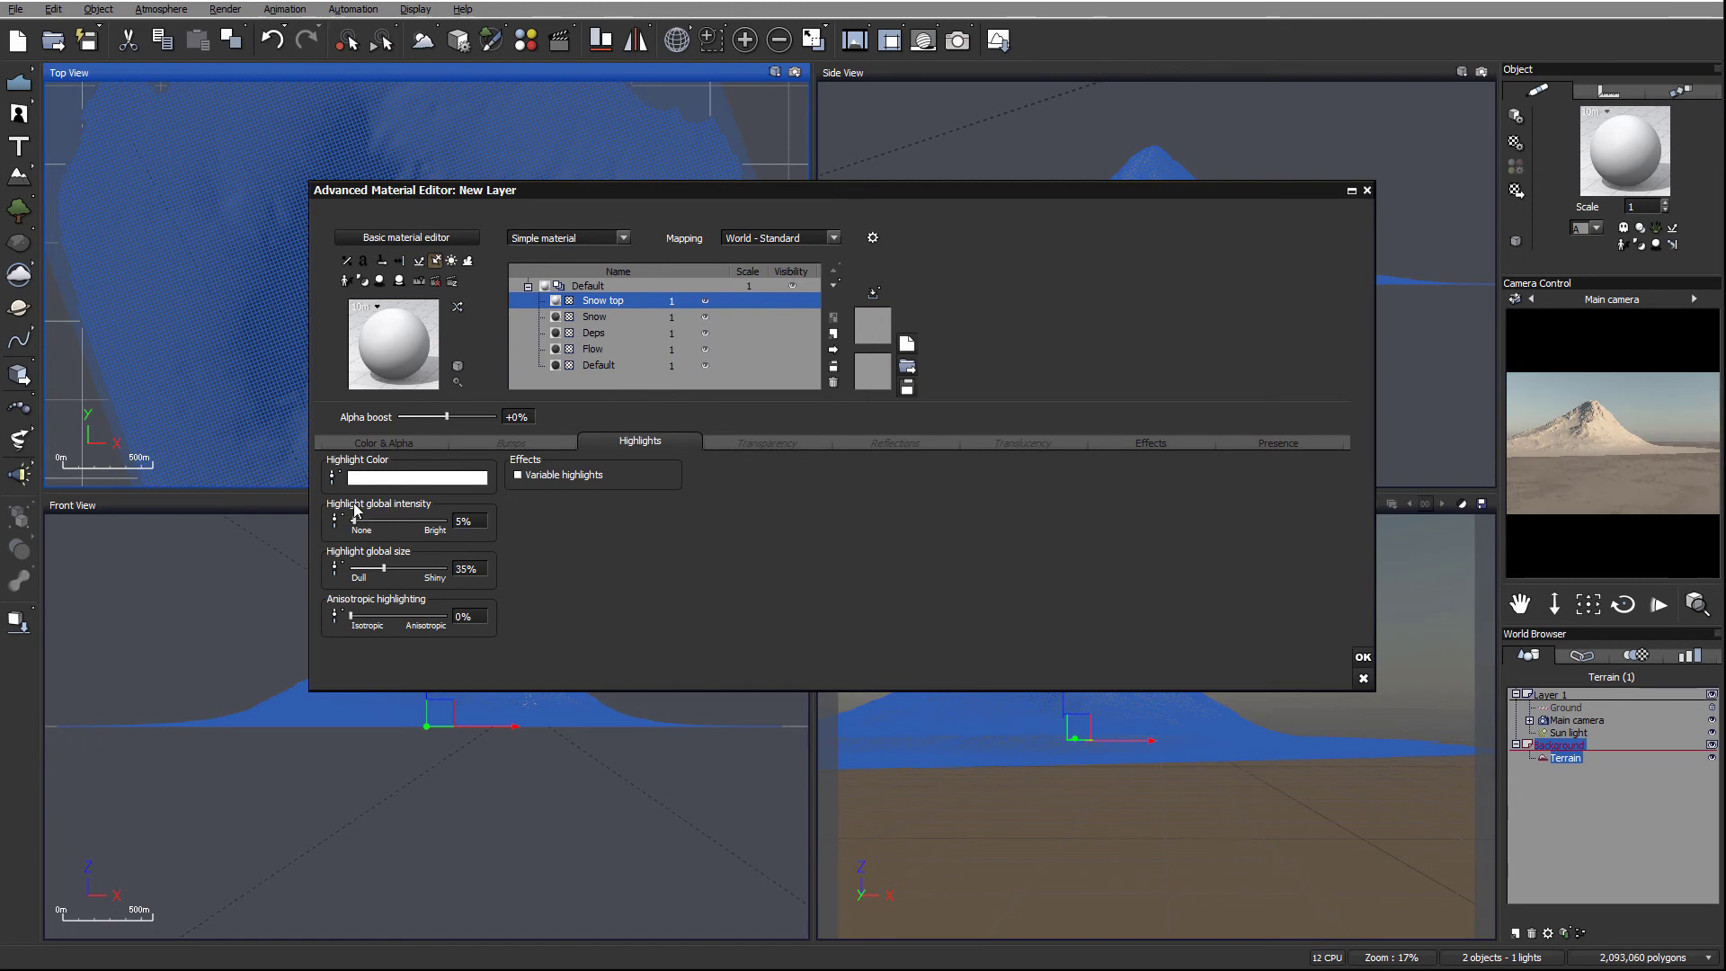
left_click_drag(355, 521, 414, 568)
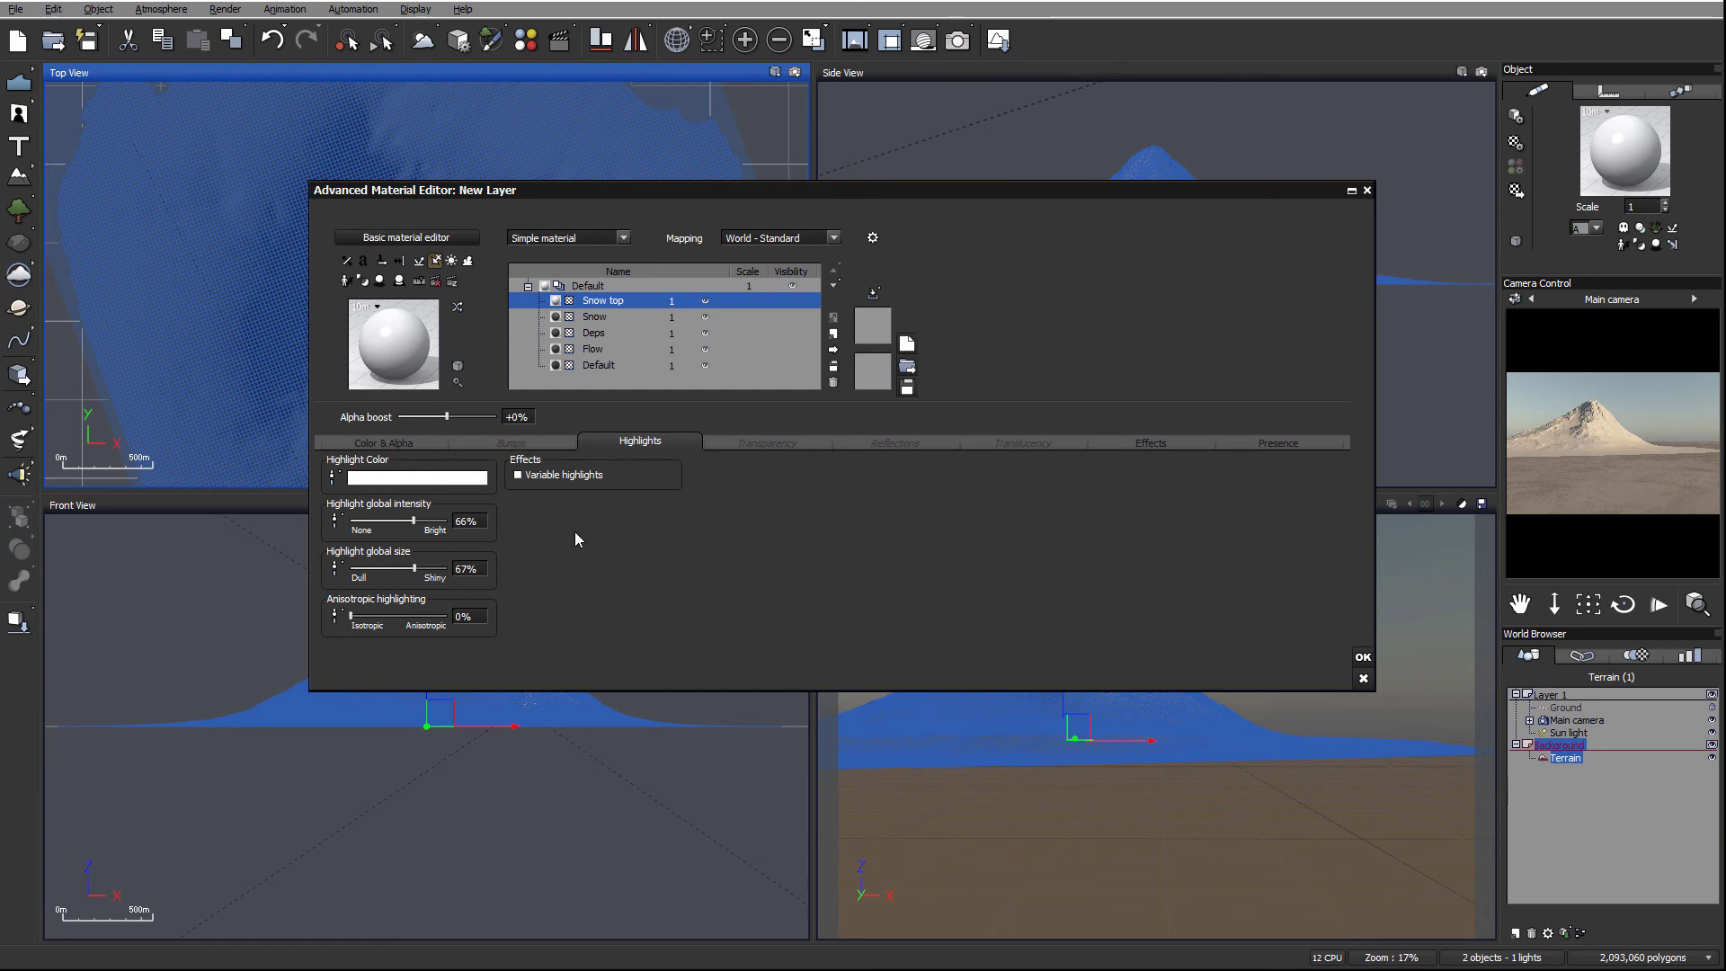
left_click_drag(416, 572, 436, 517)
left_click(1148, 442)
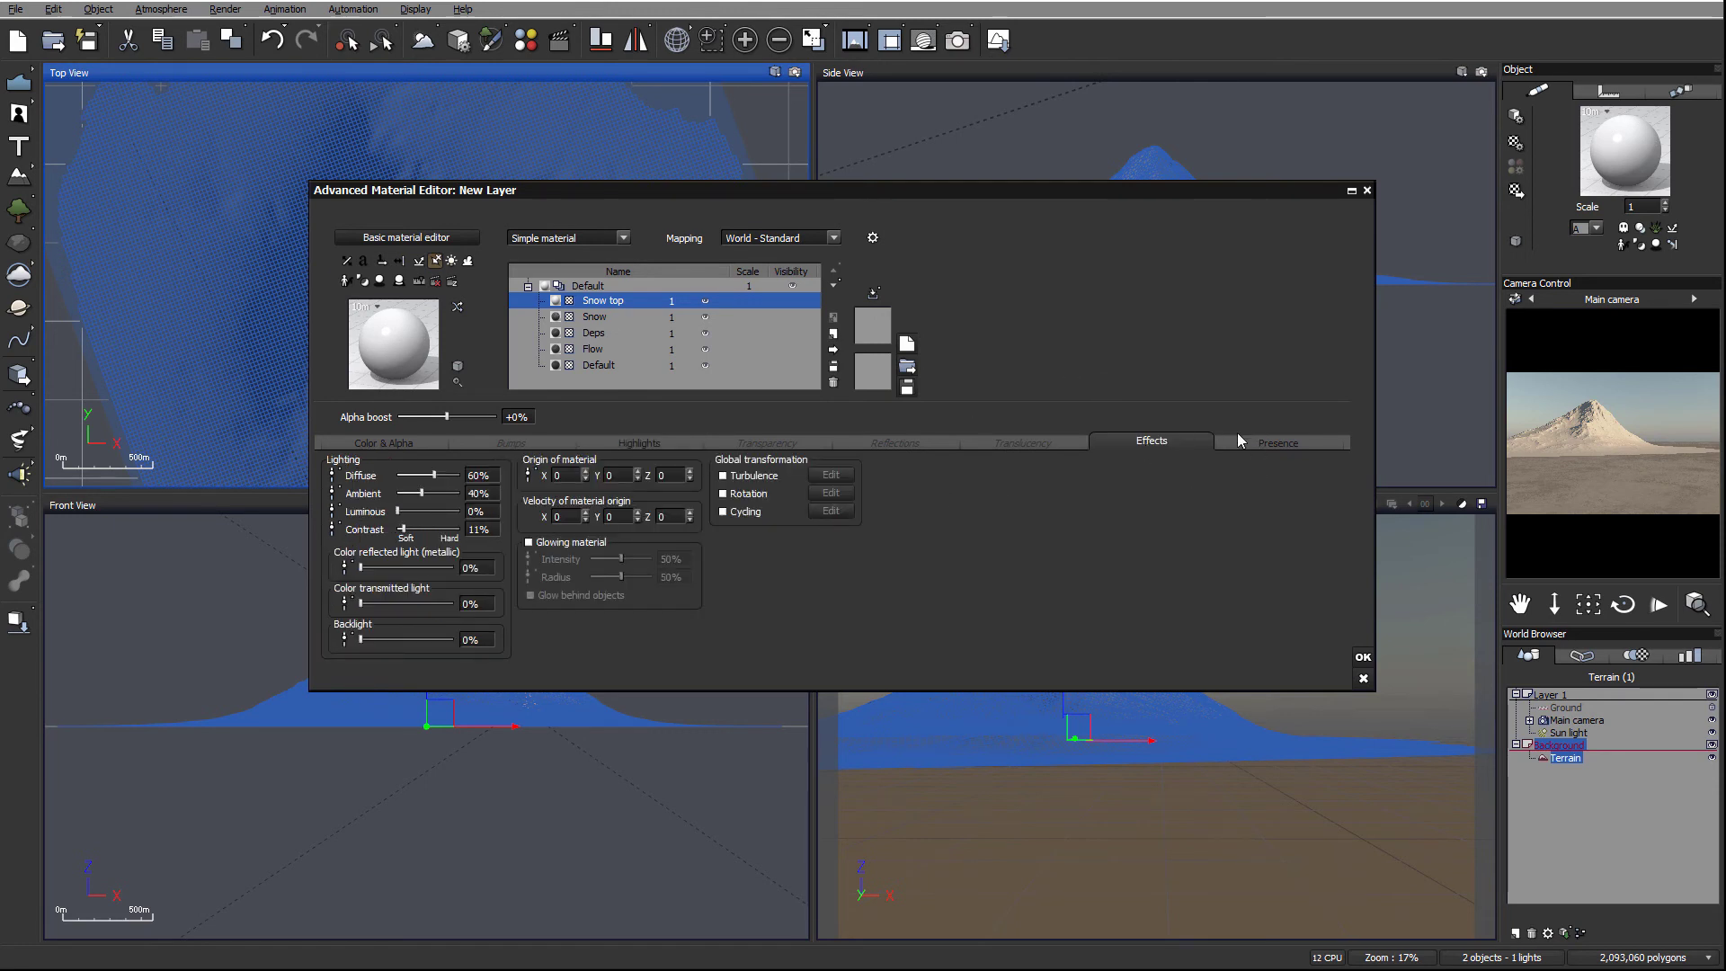
Step: Set the Snow top altitude range to 0.03–1 with 30% bottom fuzziness
left_click(1255, 444)
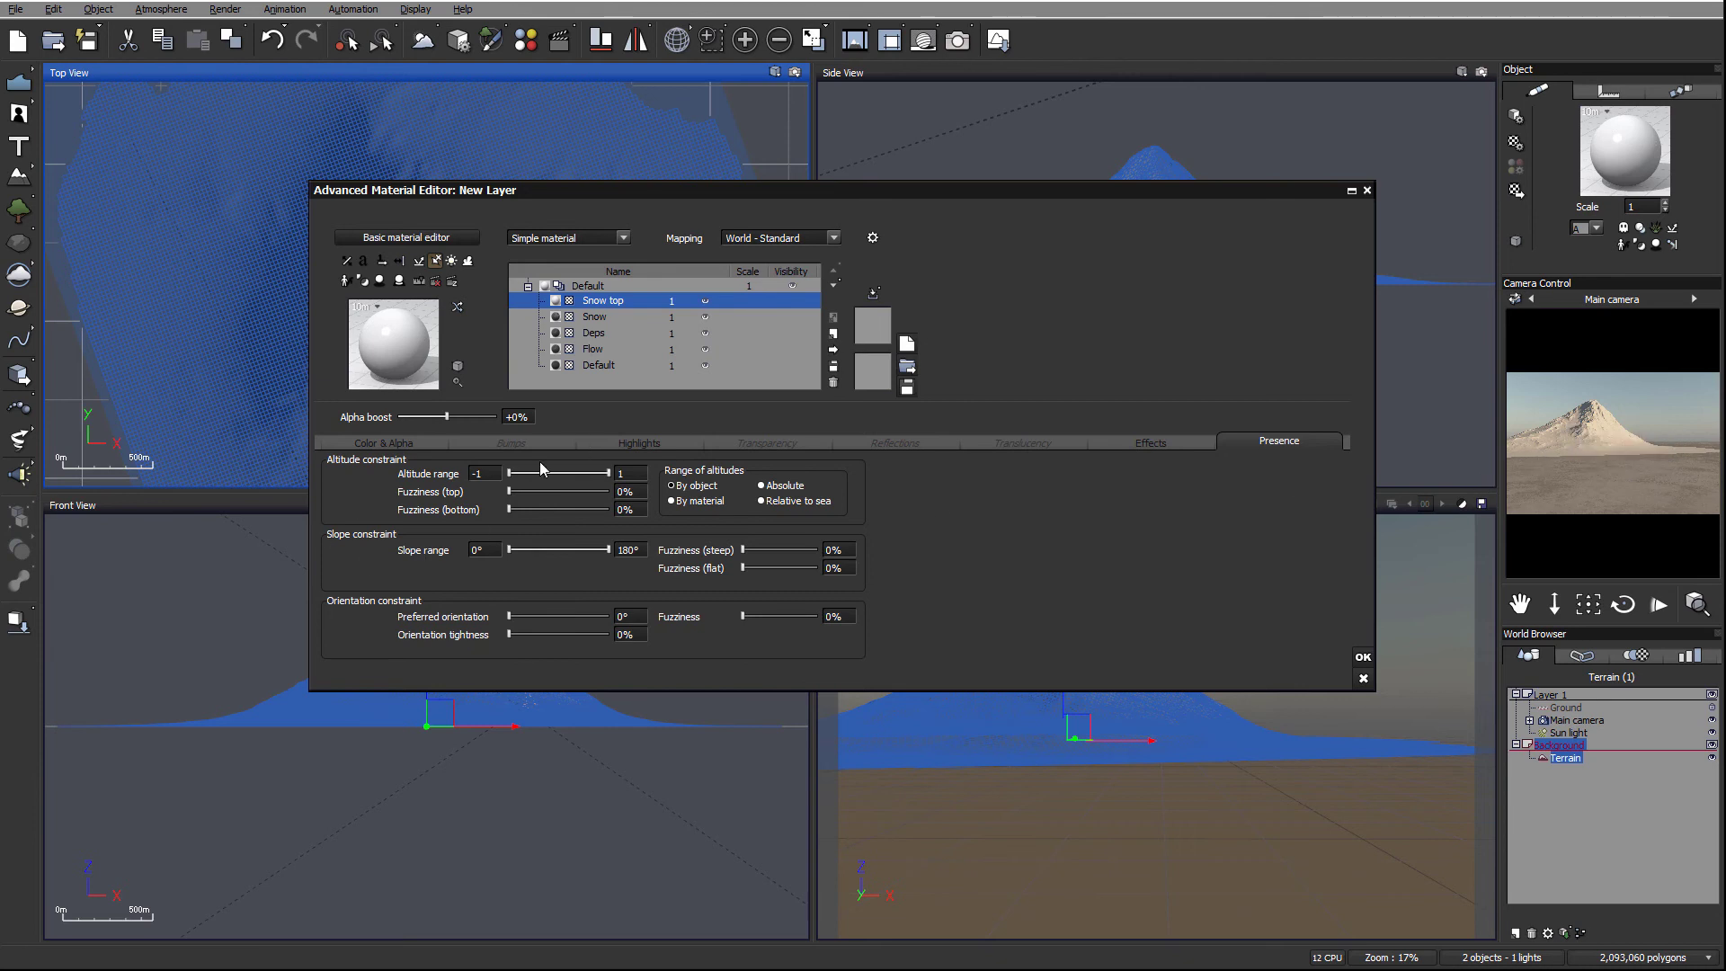
left_click_drag(509, 473, 583, 474)
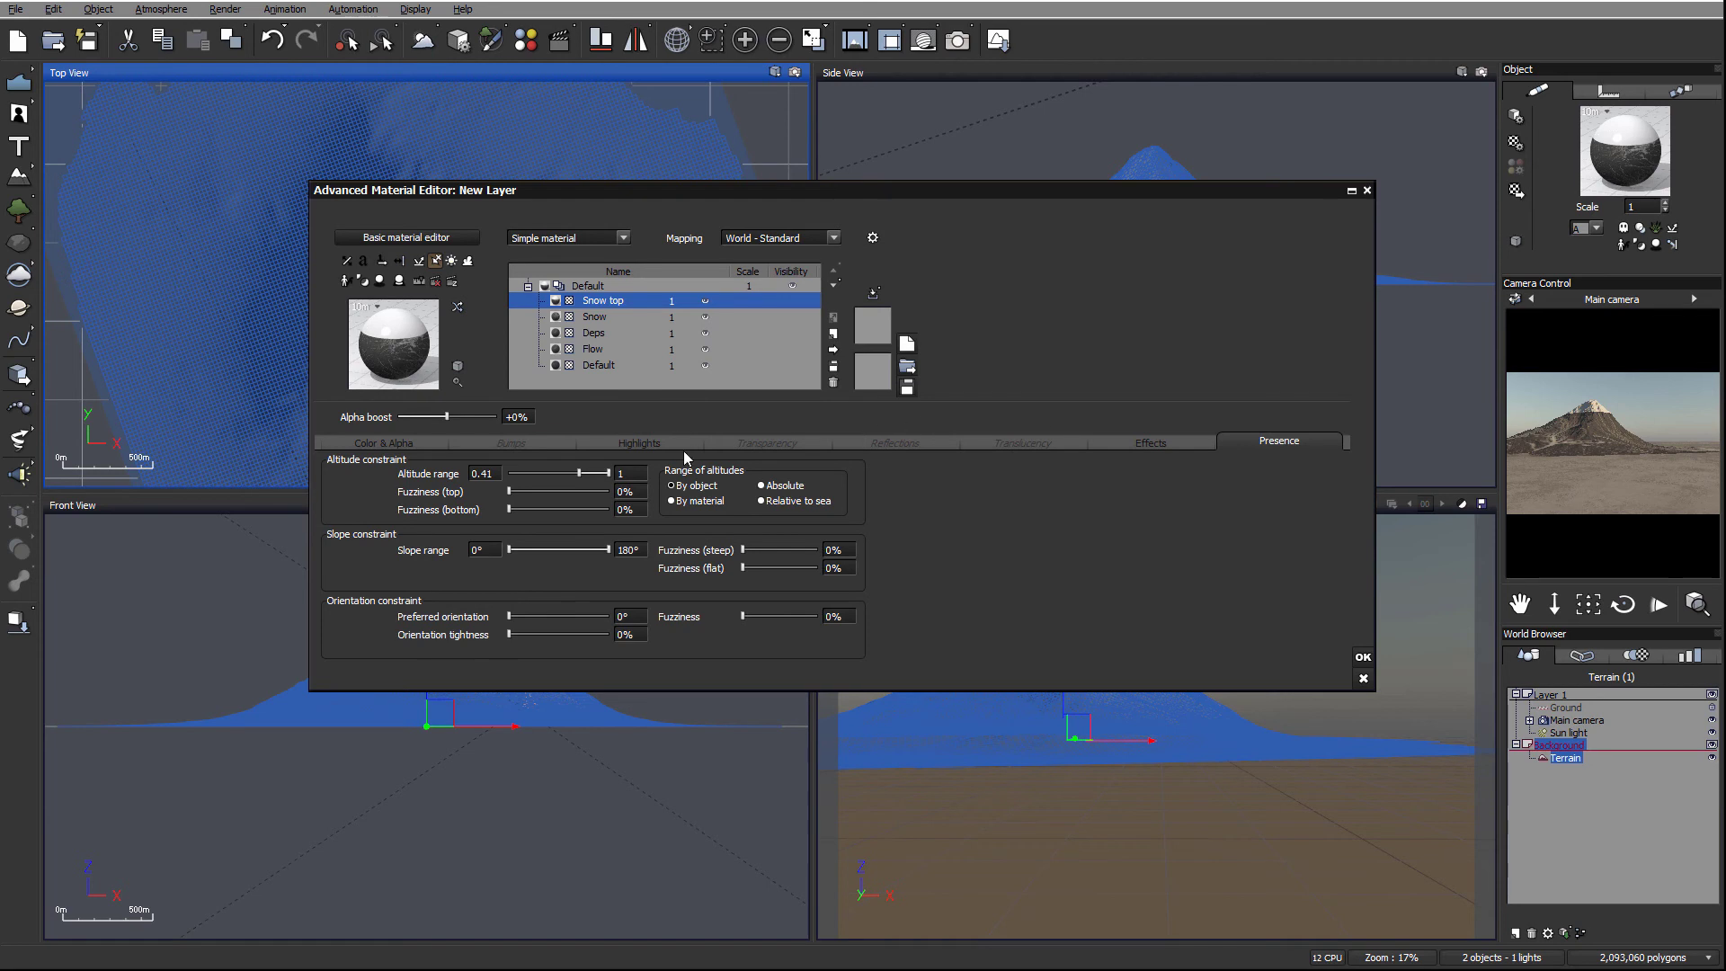
left_click_drag(580, 474, 575, 474)
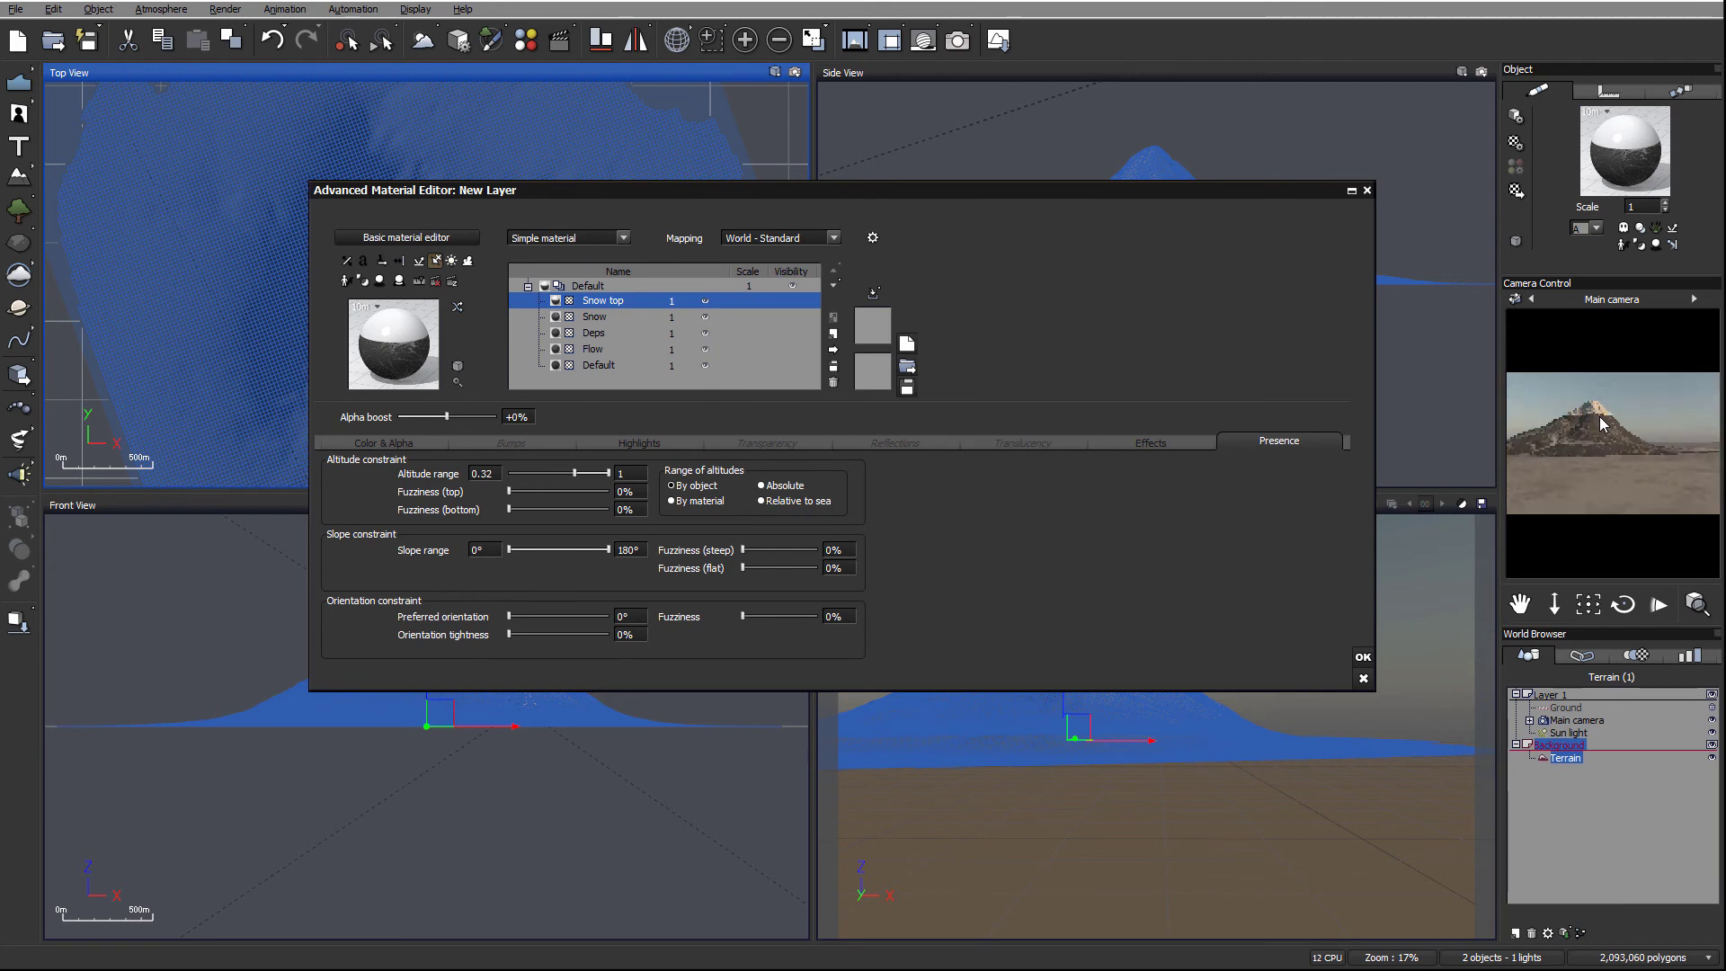
left_click_drag(575, 474, 564, 473)
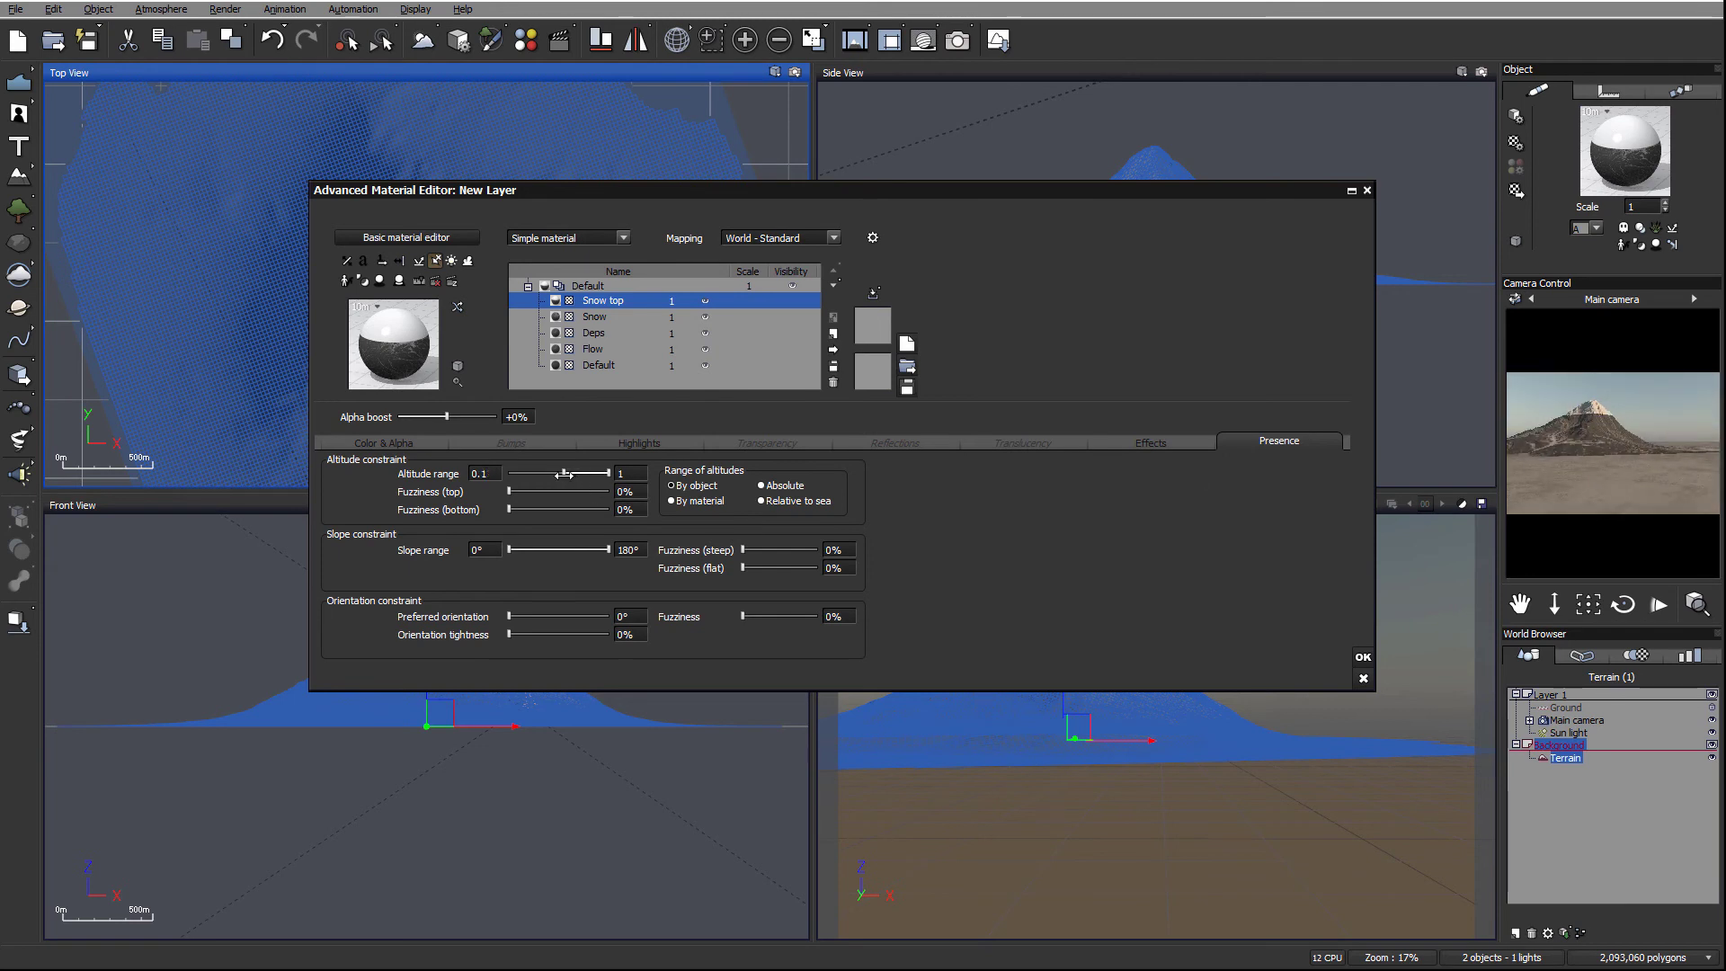
right_click(1592, 443)
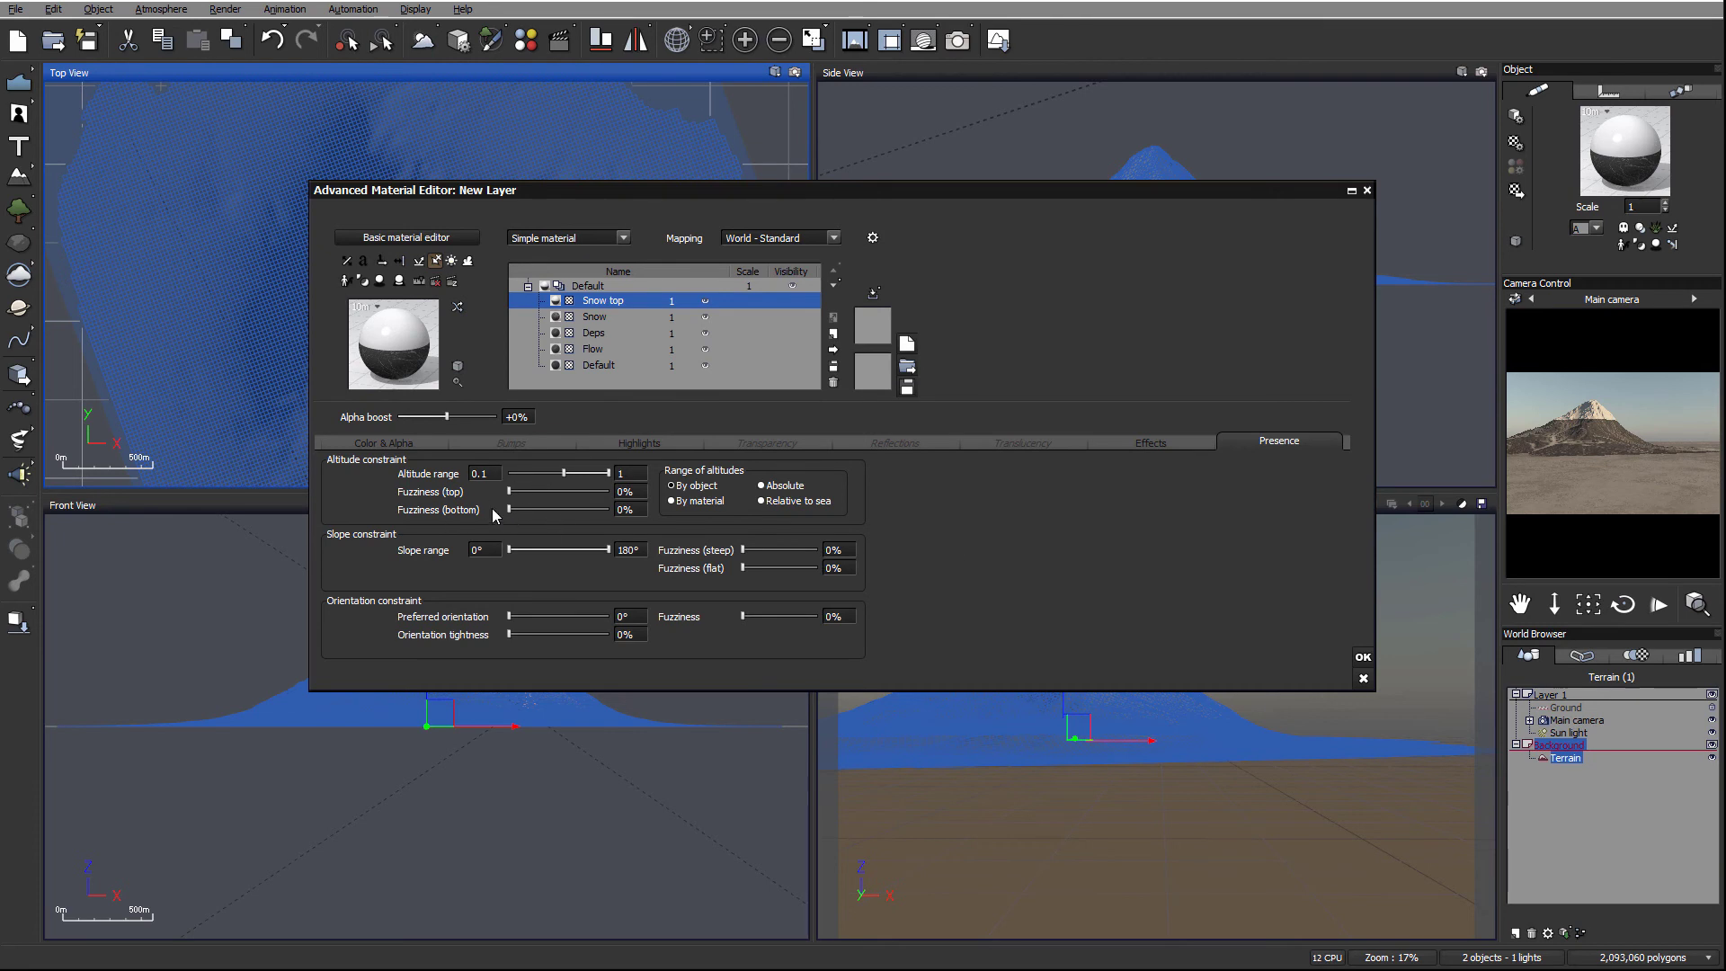
left_click_drag(518, 509, 528, 509)
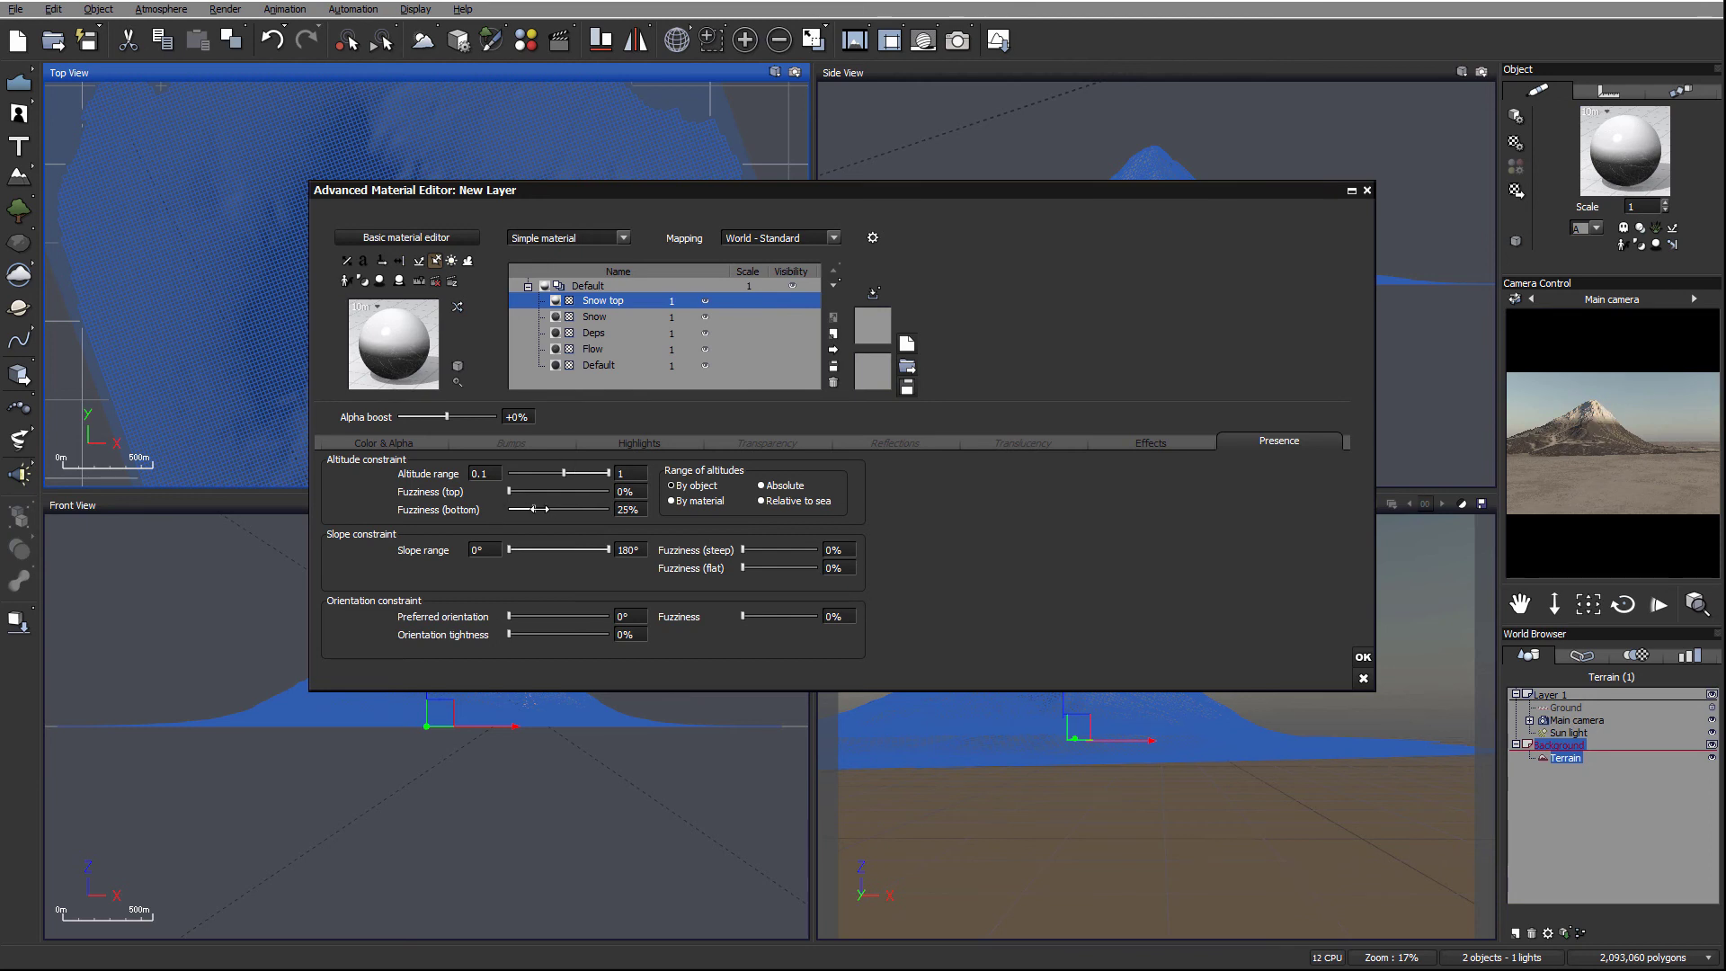
left_click_drag(541, 509, 559, 474)
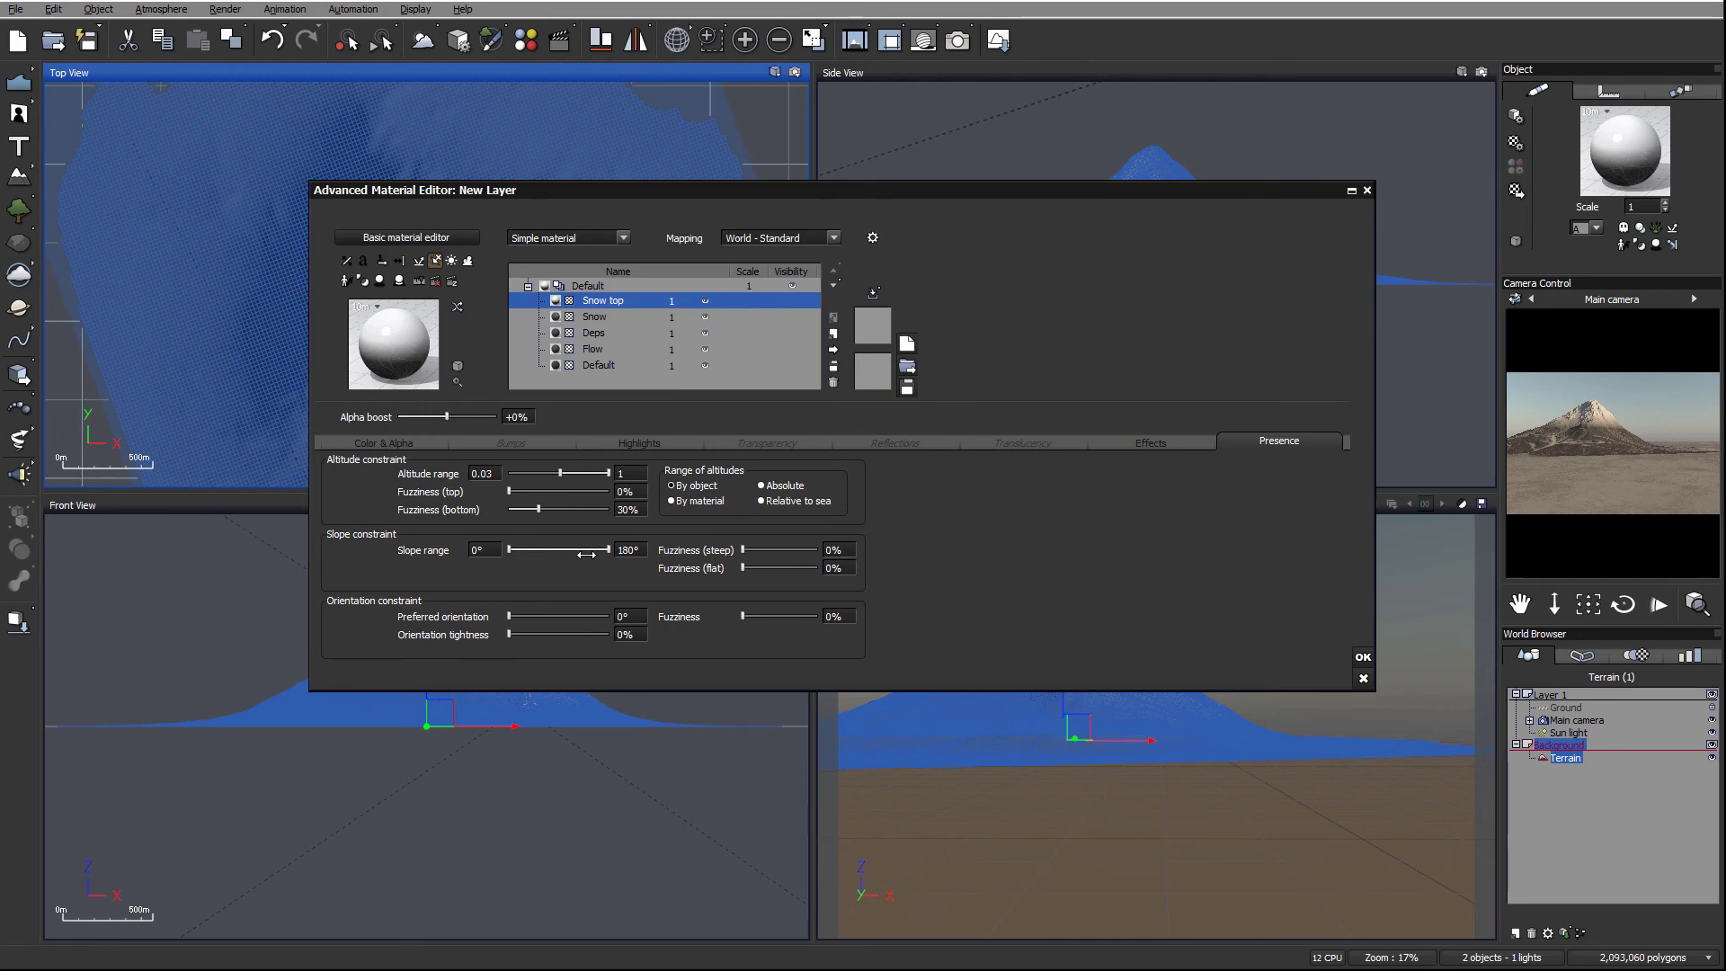
Step: Limit the Snow top slope range to 0°–62° with 10% steep fuzziness
left_click_drag(588, 555, 525, 557)
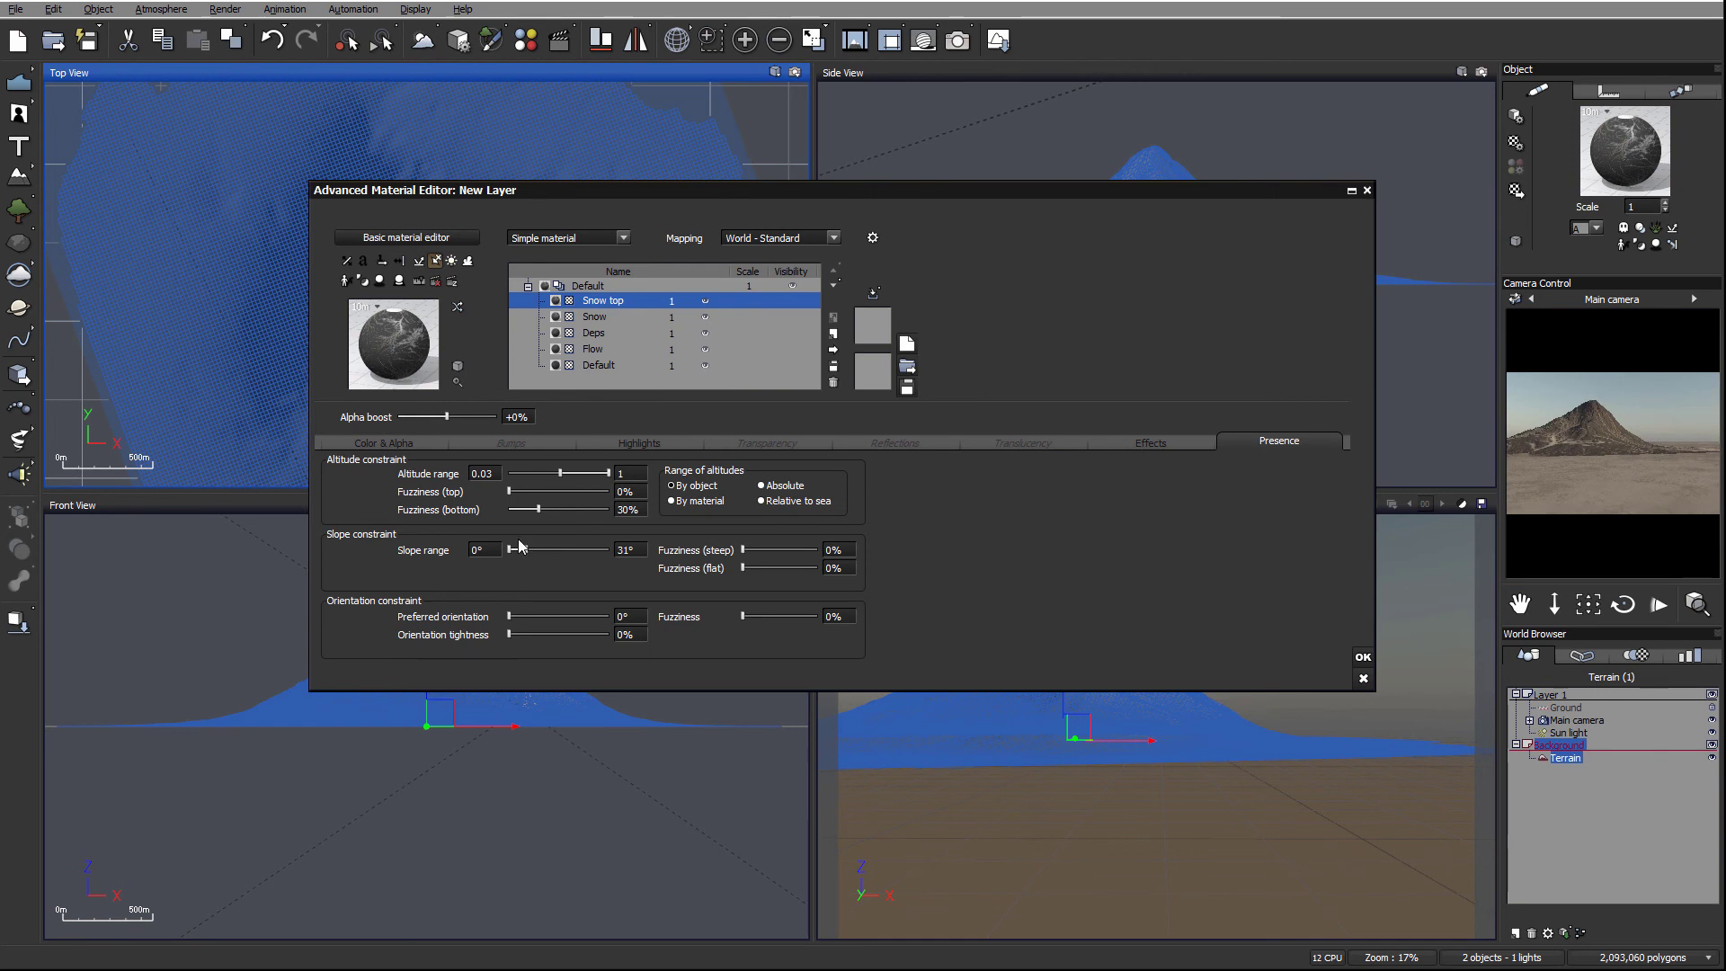
left_click_drag(526, 548, 538, 548)
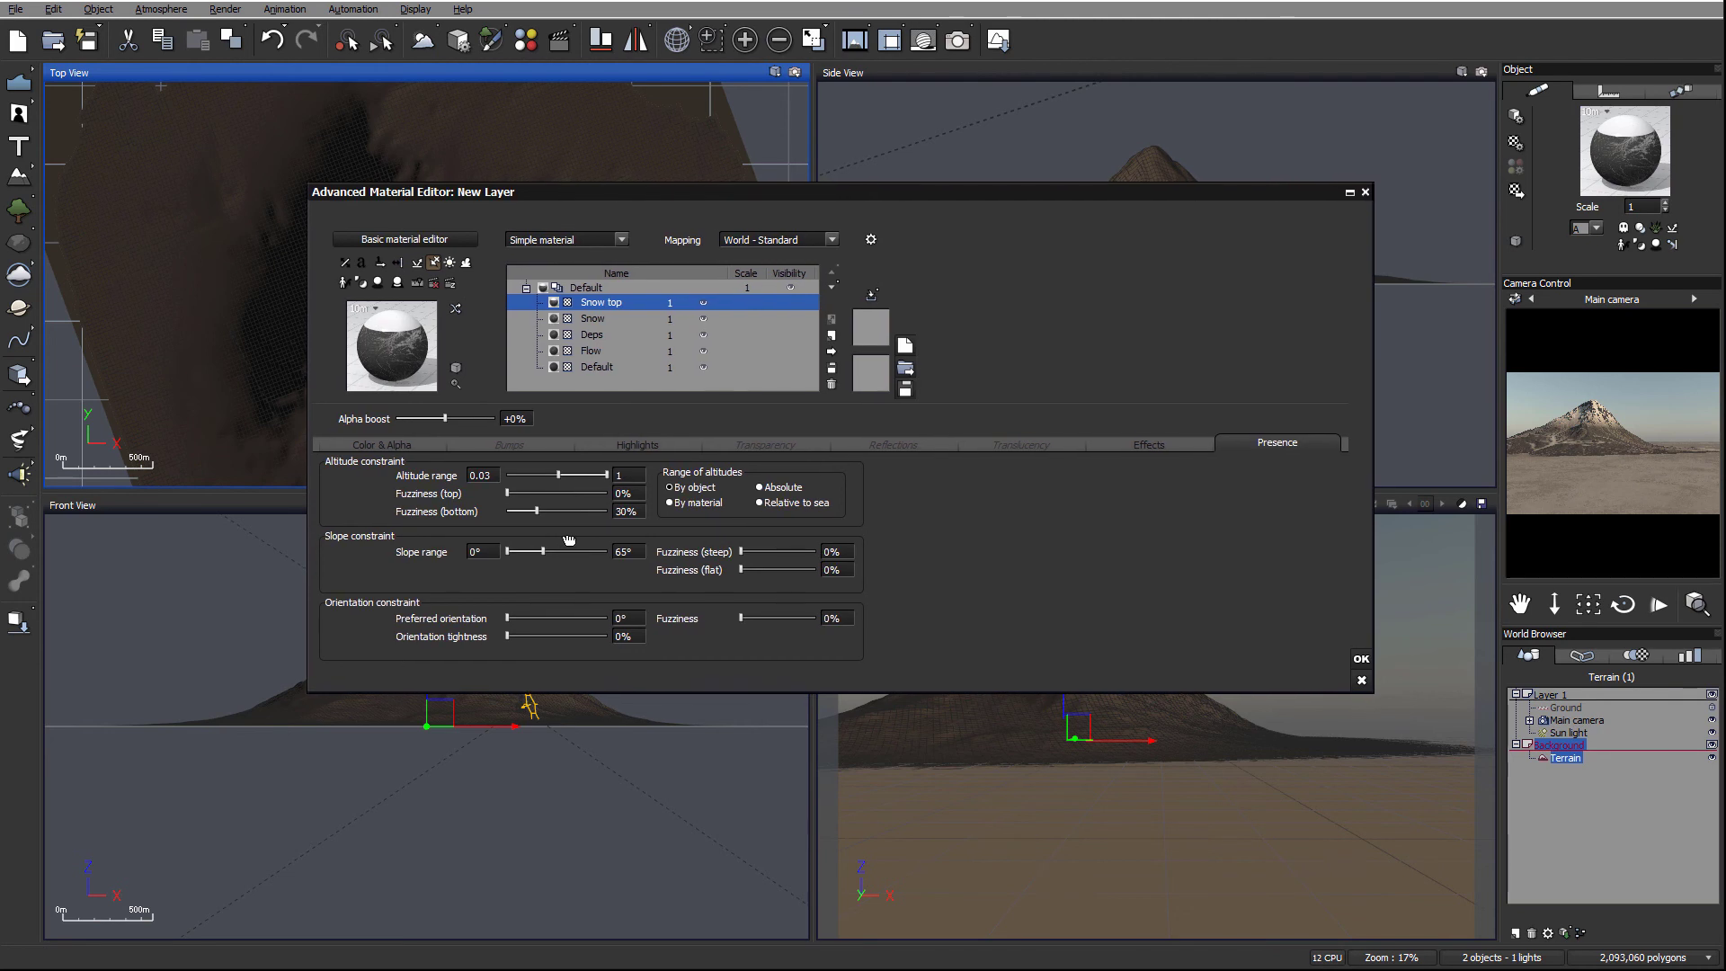
left_click_drag(563, 551, 570, 550)
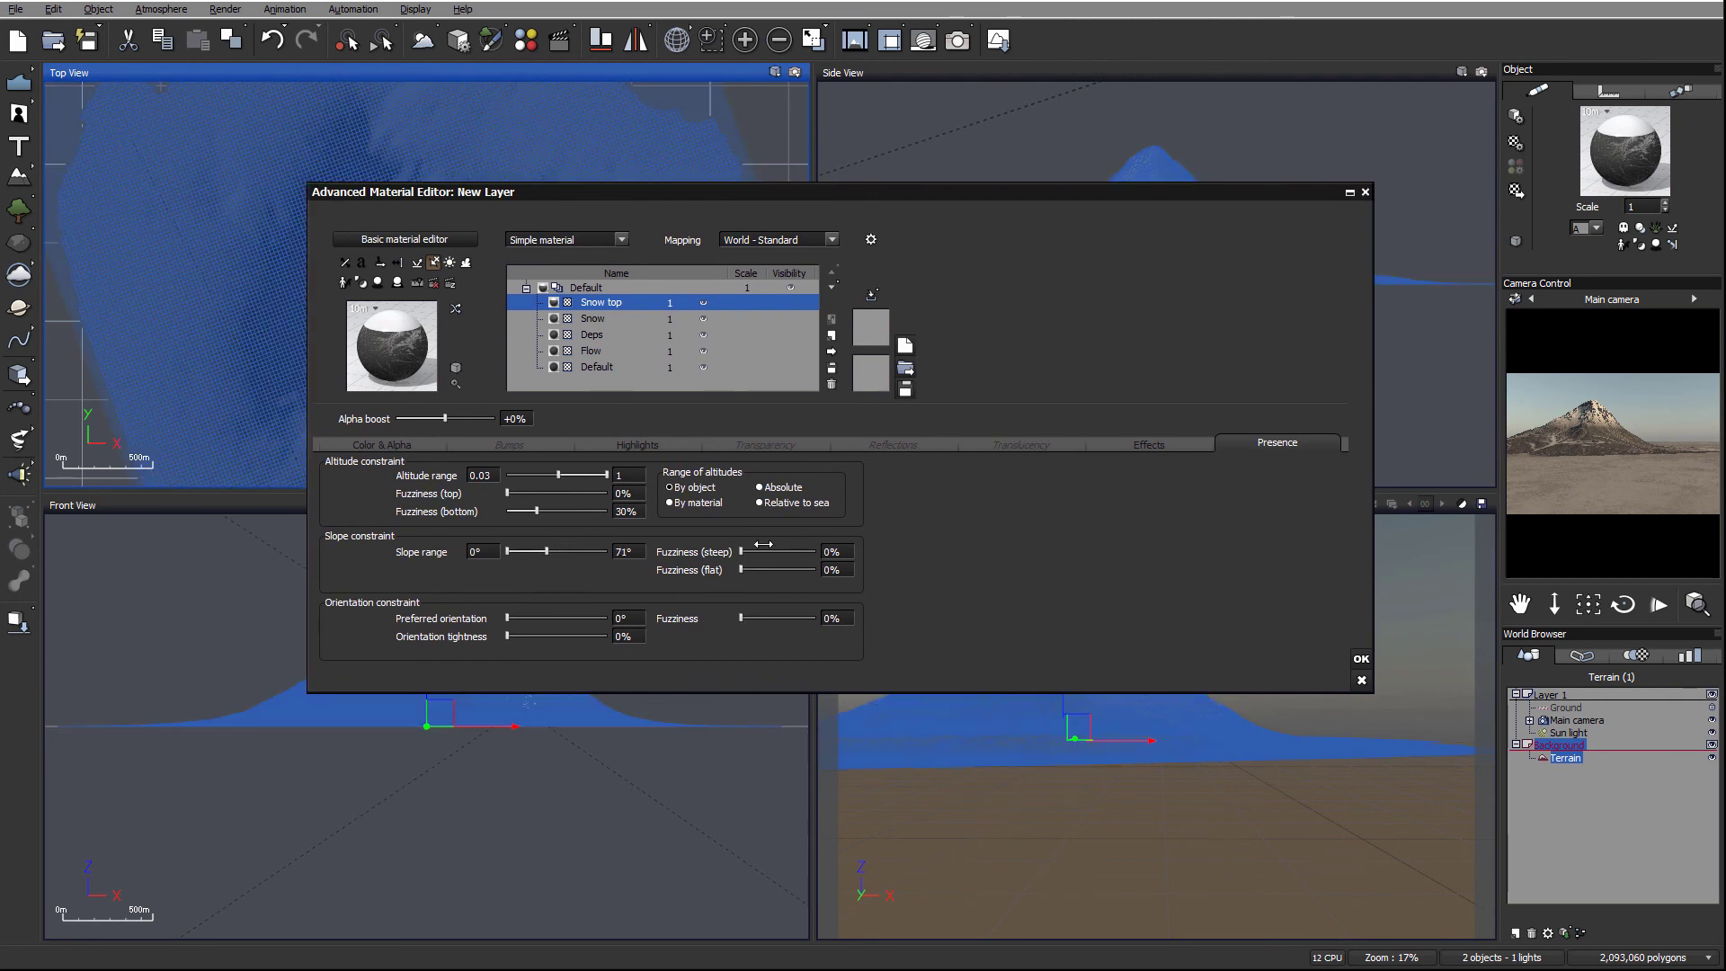
left_click_drag(755, 551, 765, 551)
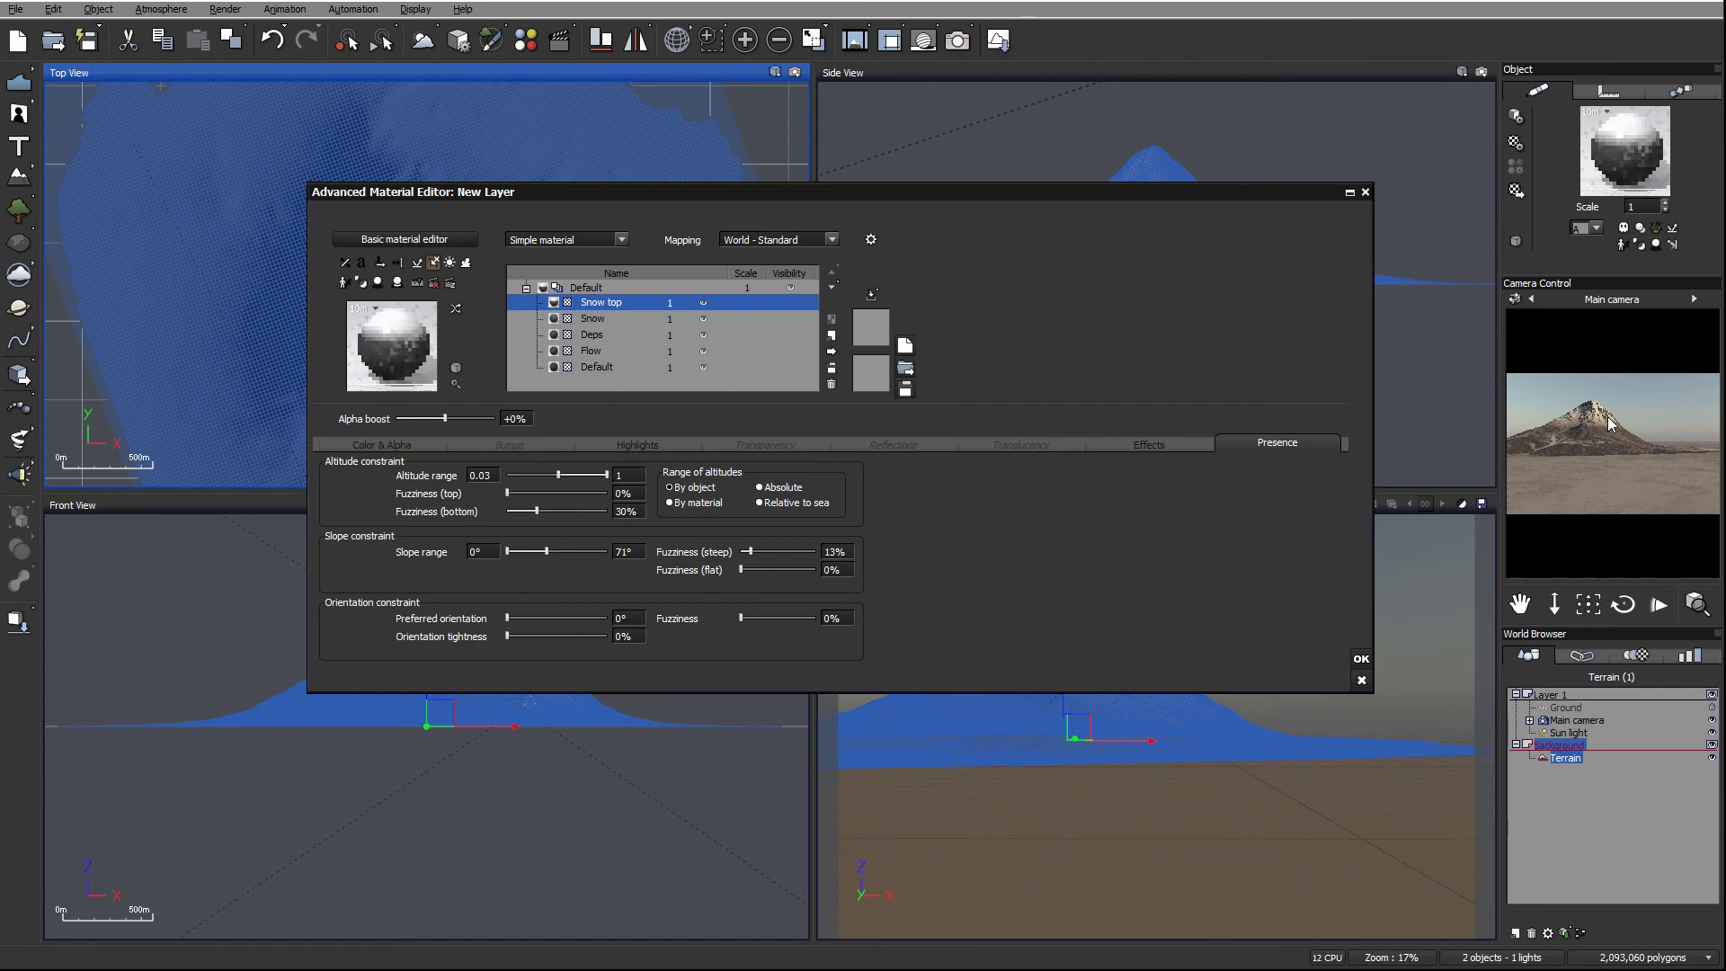
mouse_move(1601, 481)
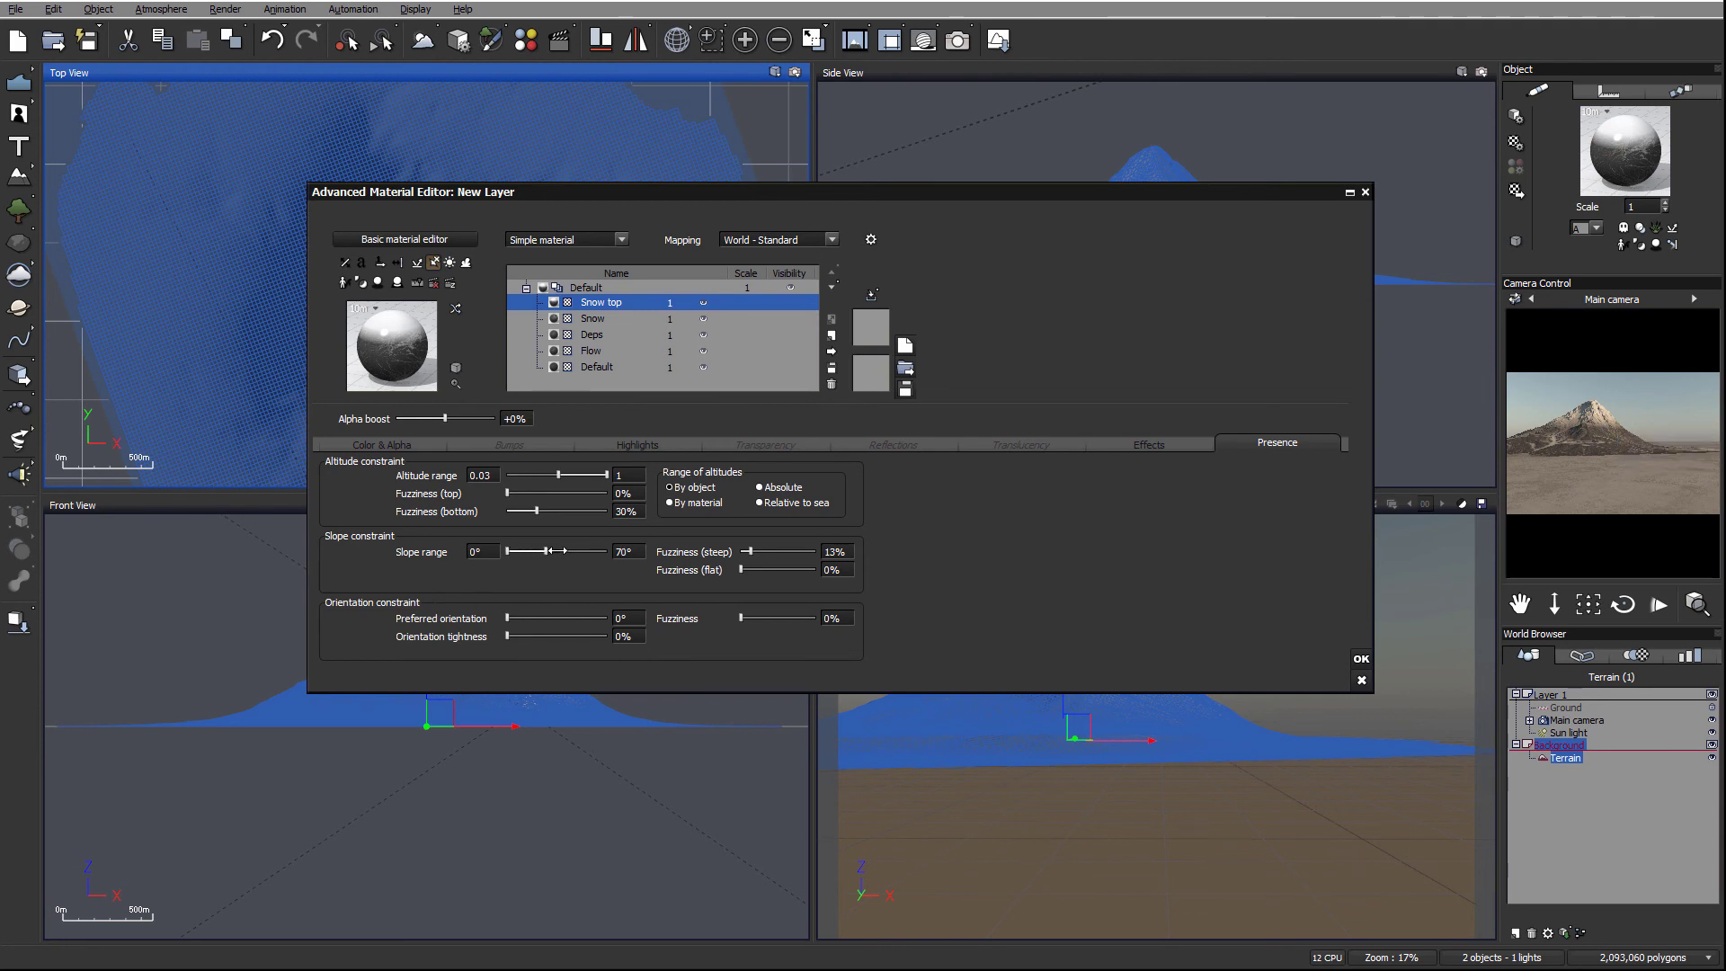
left_click_drag(547, 551, 538, 550)
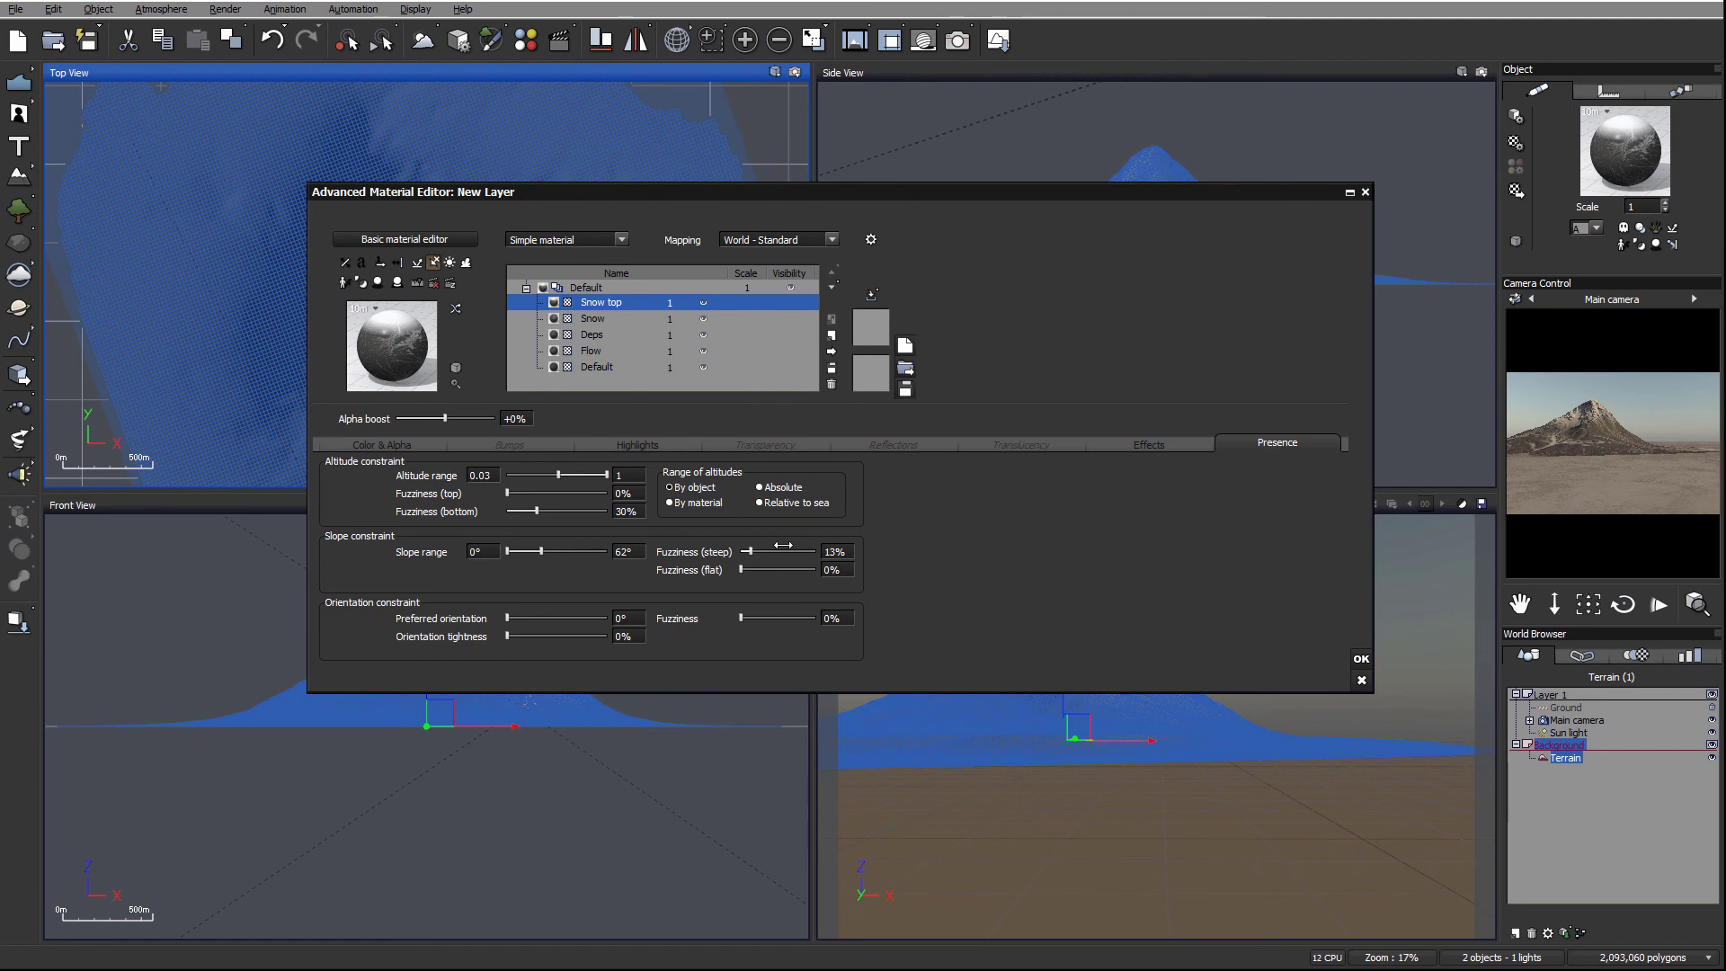
left_click_drag(783, 546, 782, 548)
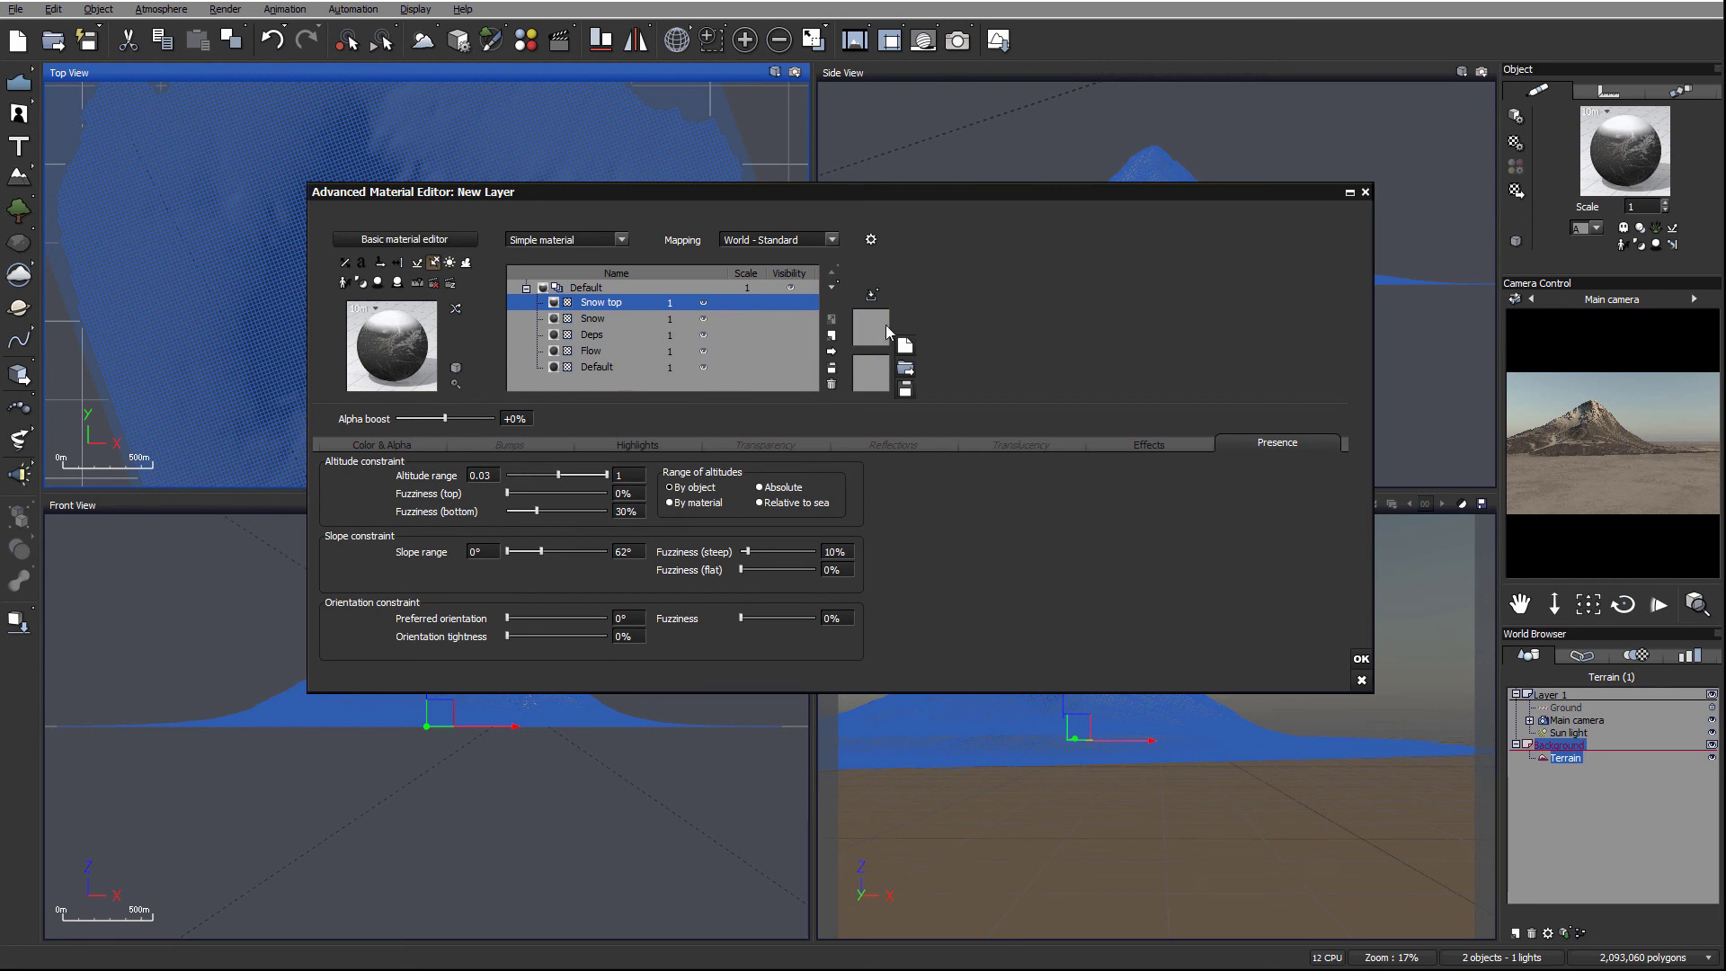
Step: Add another material layer and name it 'Grass'
left_click(831, 342)
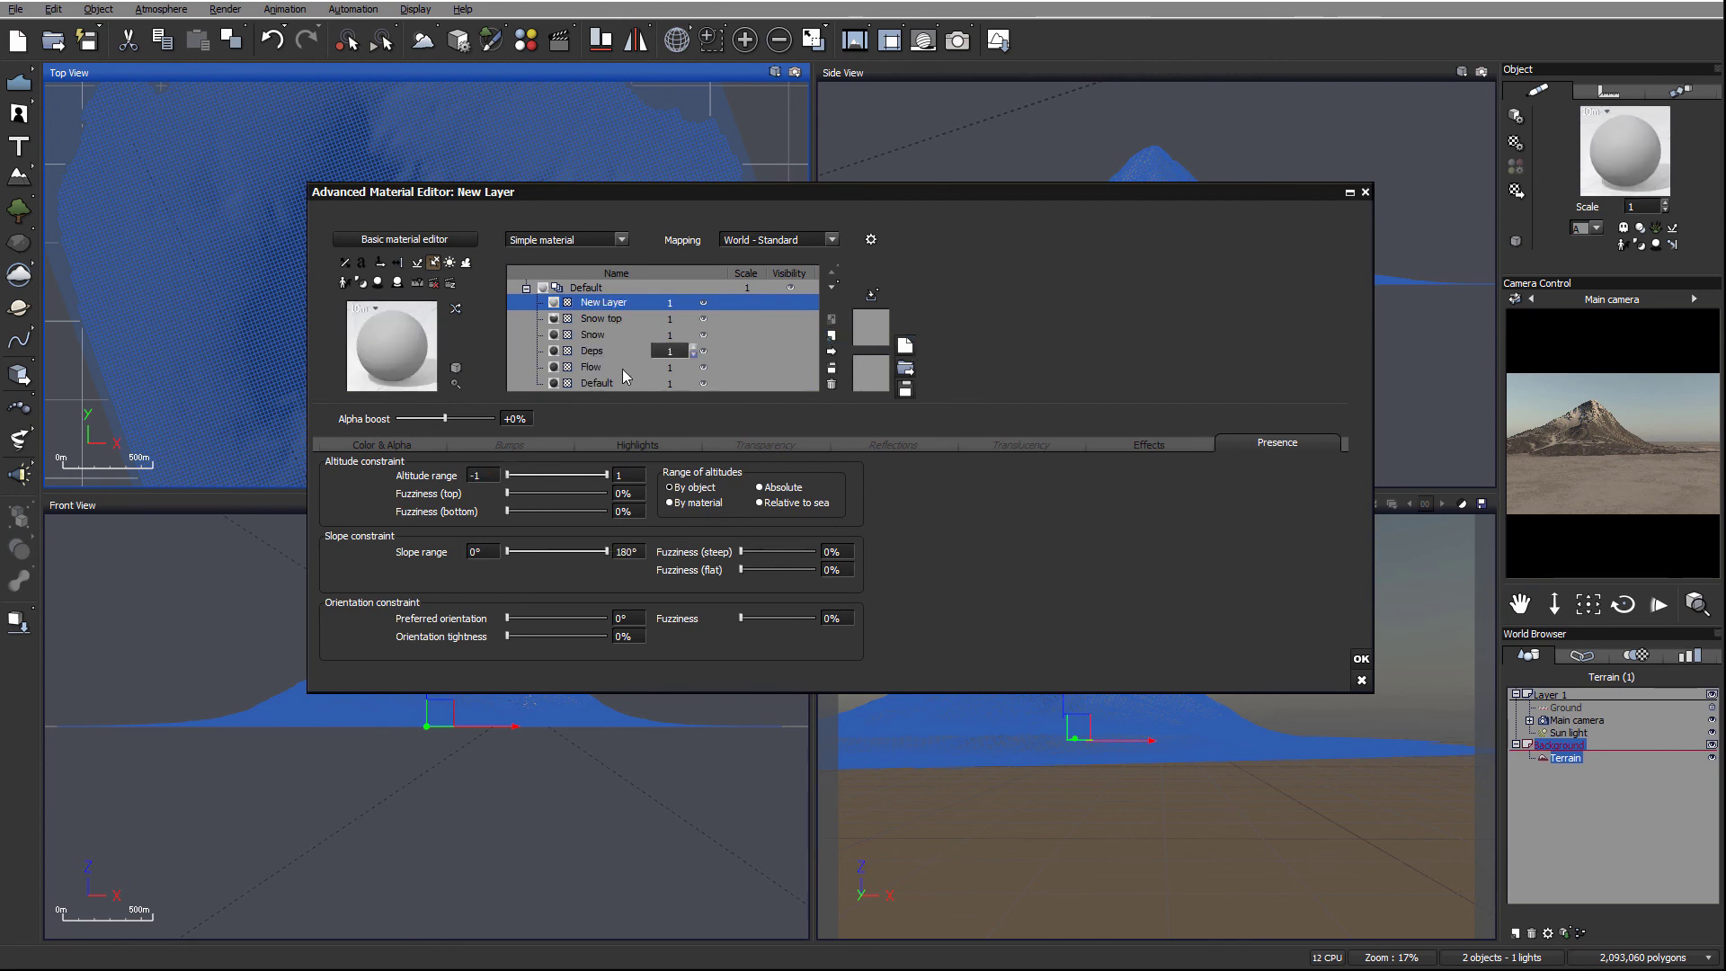
double_click(639, 303)
type("Grass")
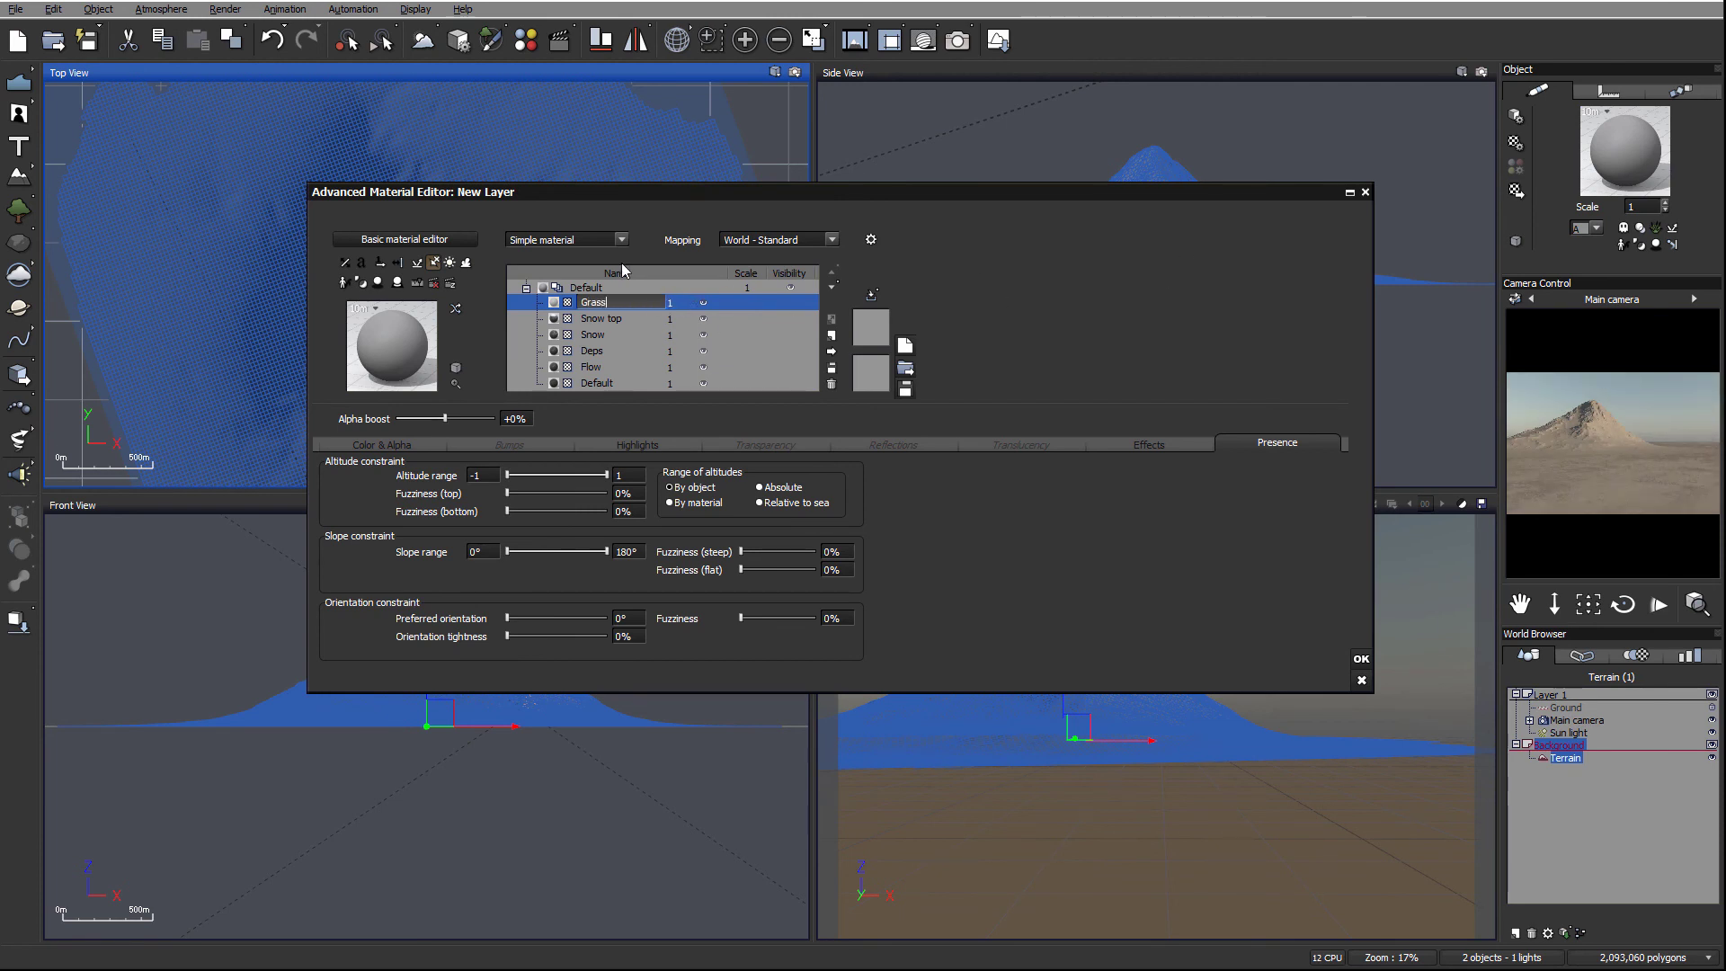
Step: Switch the Grass colouring to Natural grain and make its second colour pale green
left_click(386, 444)
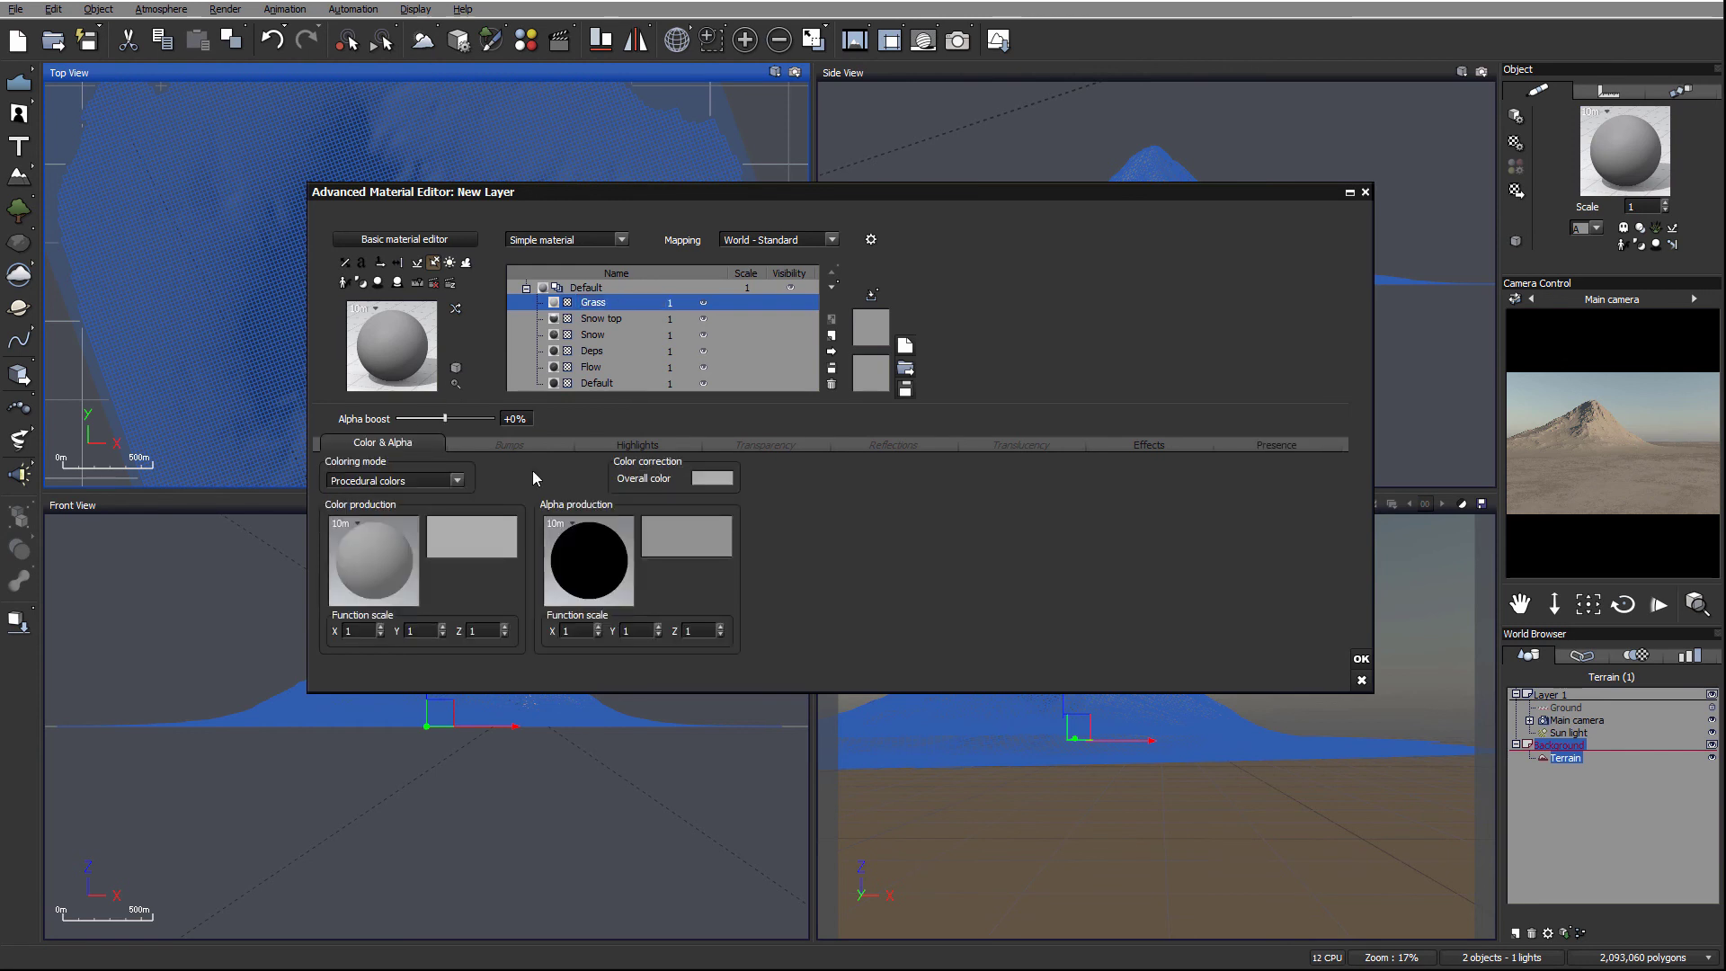
left_click(429, 483)
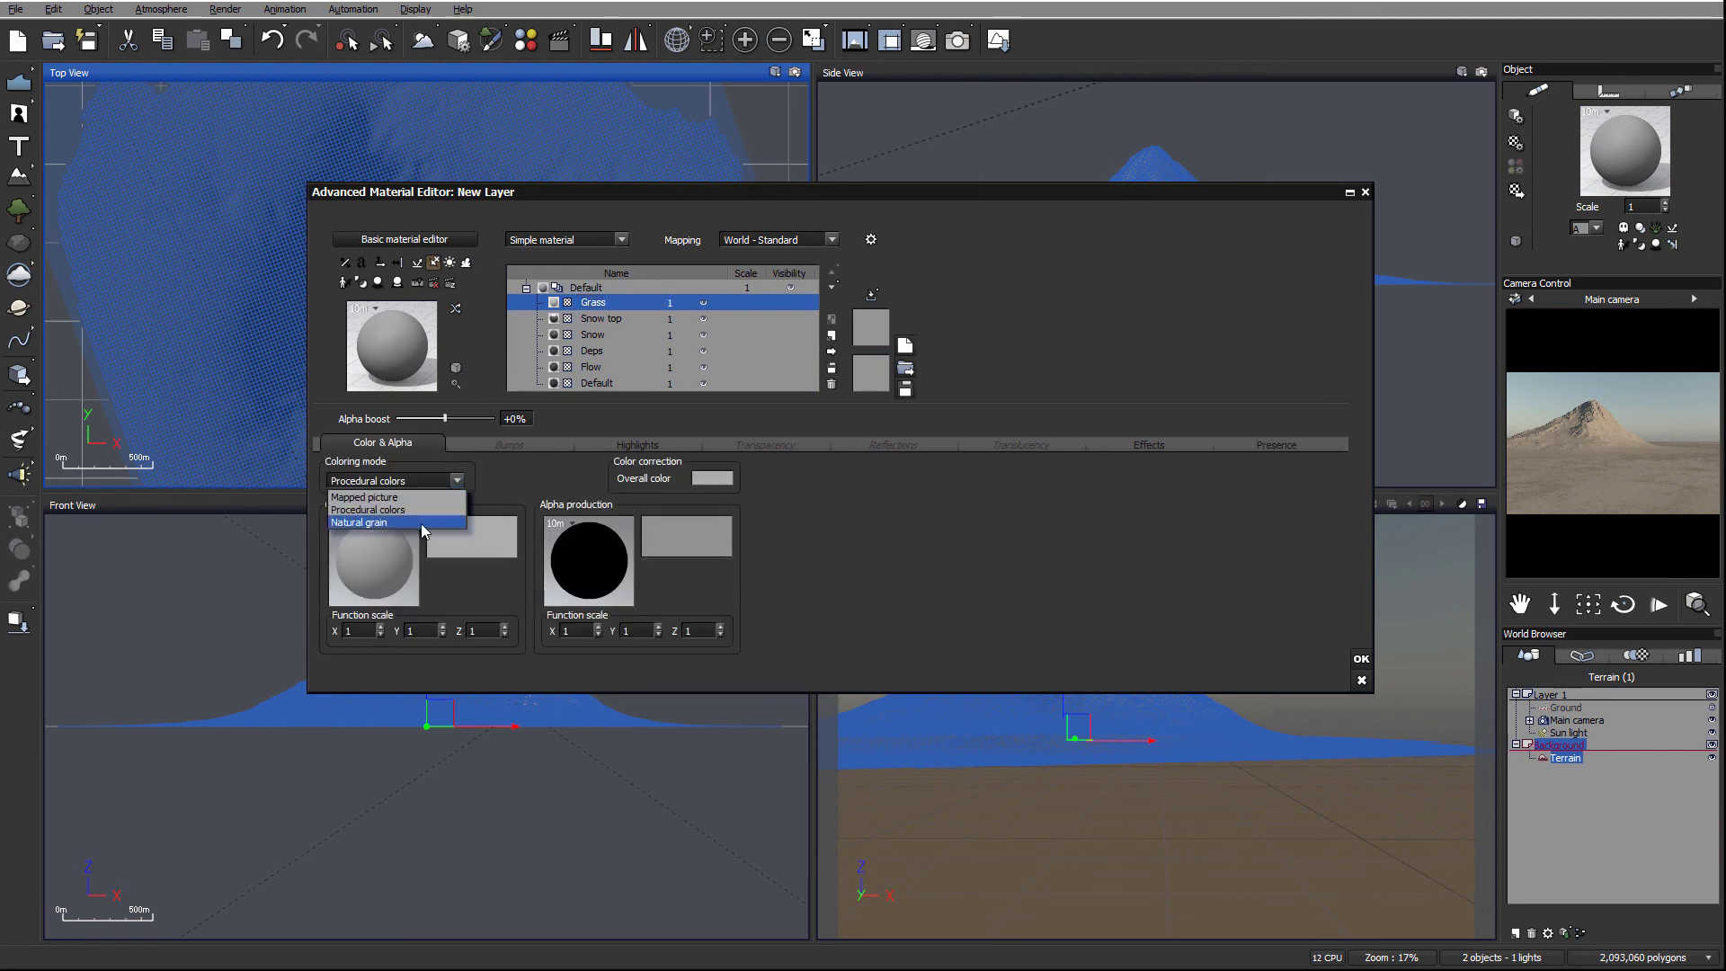
left_click(421, 523)
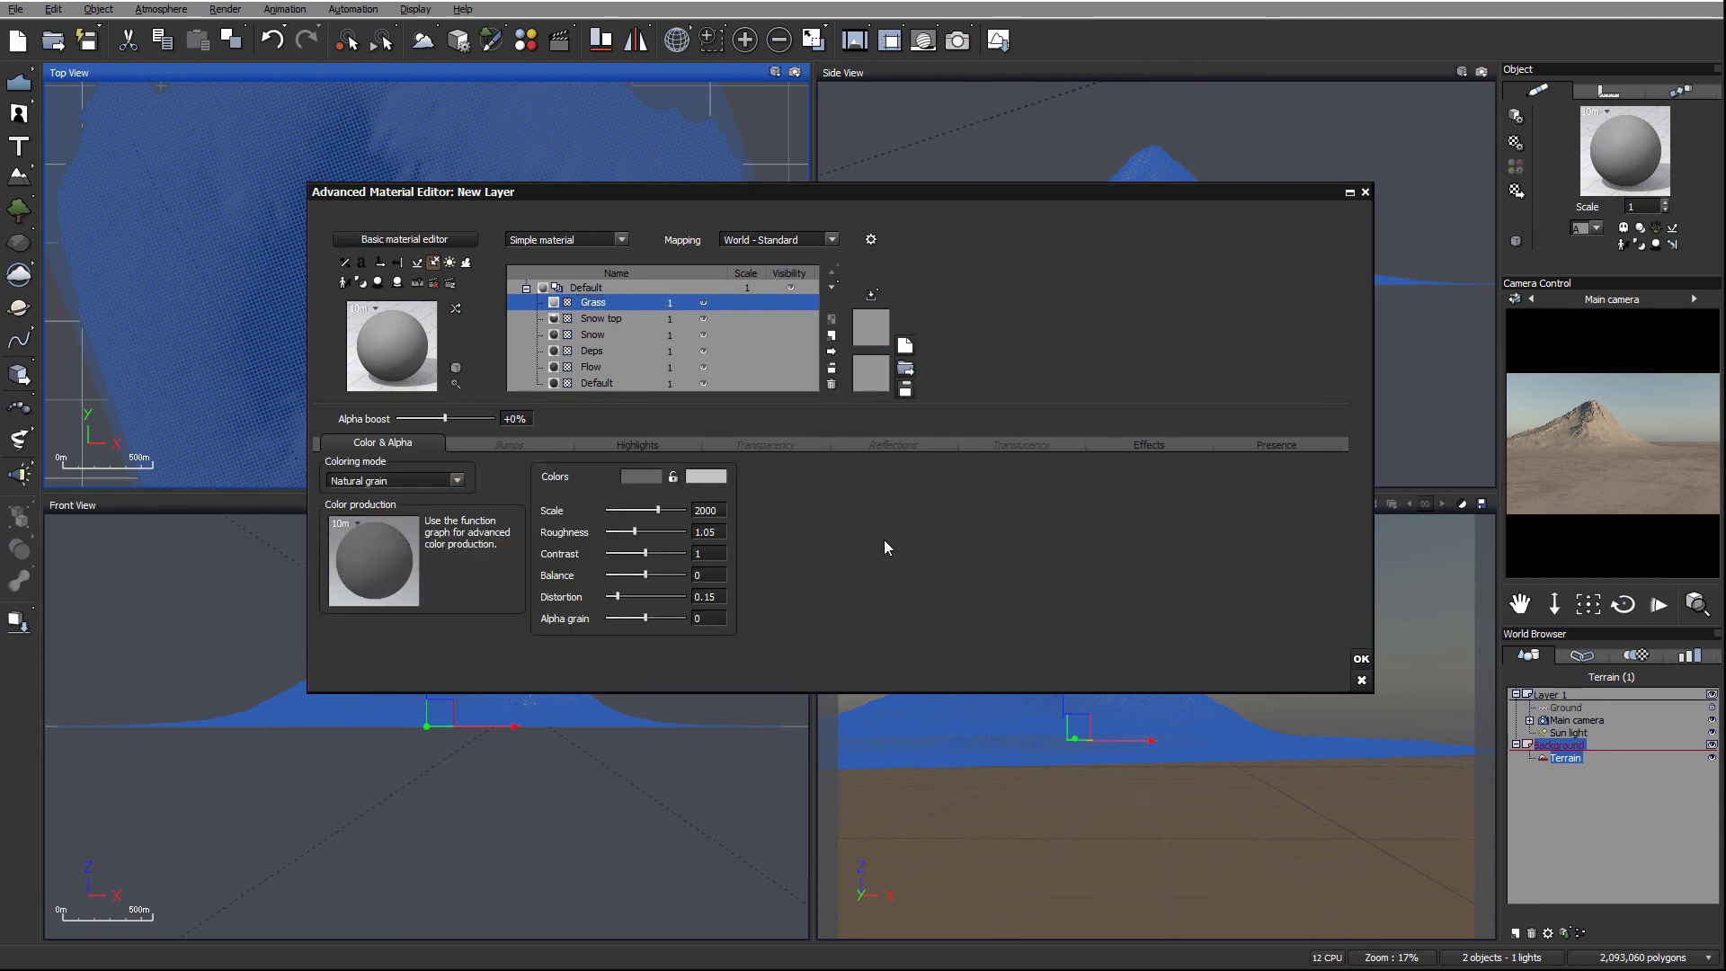
left_click(710, 477)
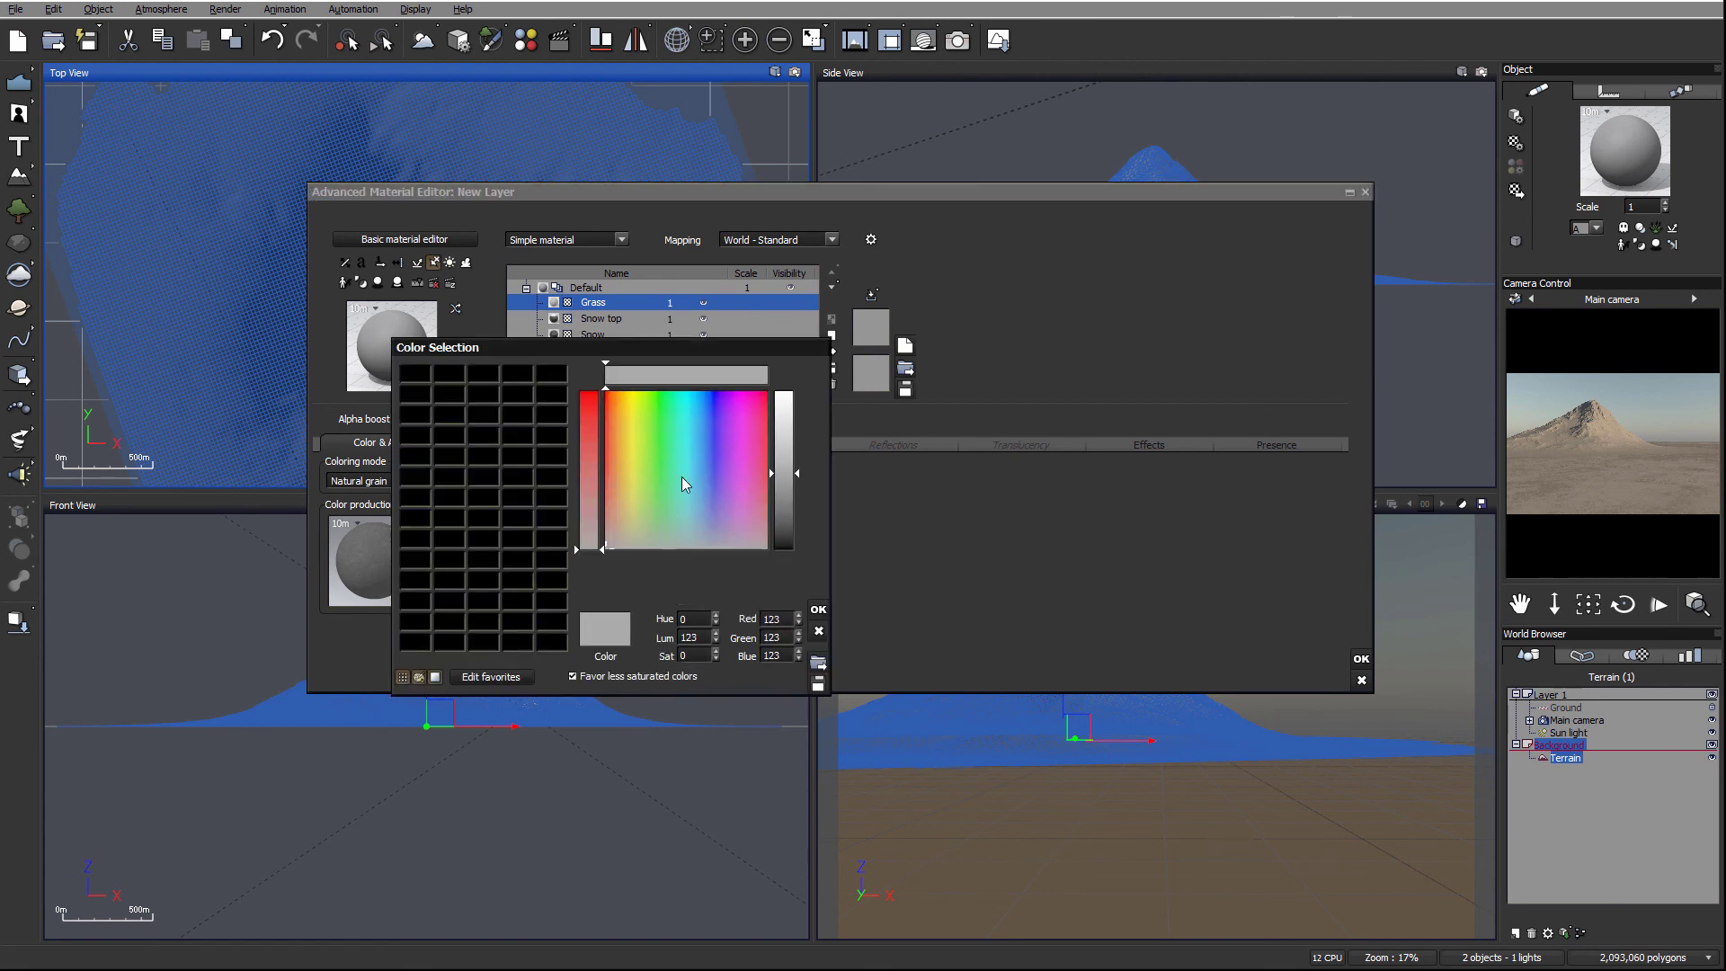
left_click_drag(643, 539, 647, 507)
left_click(820, 611)
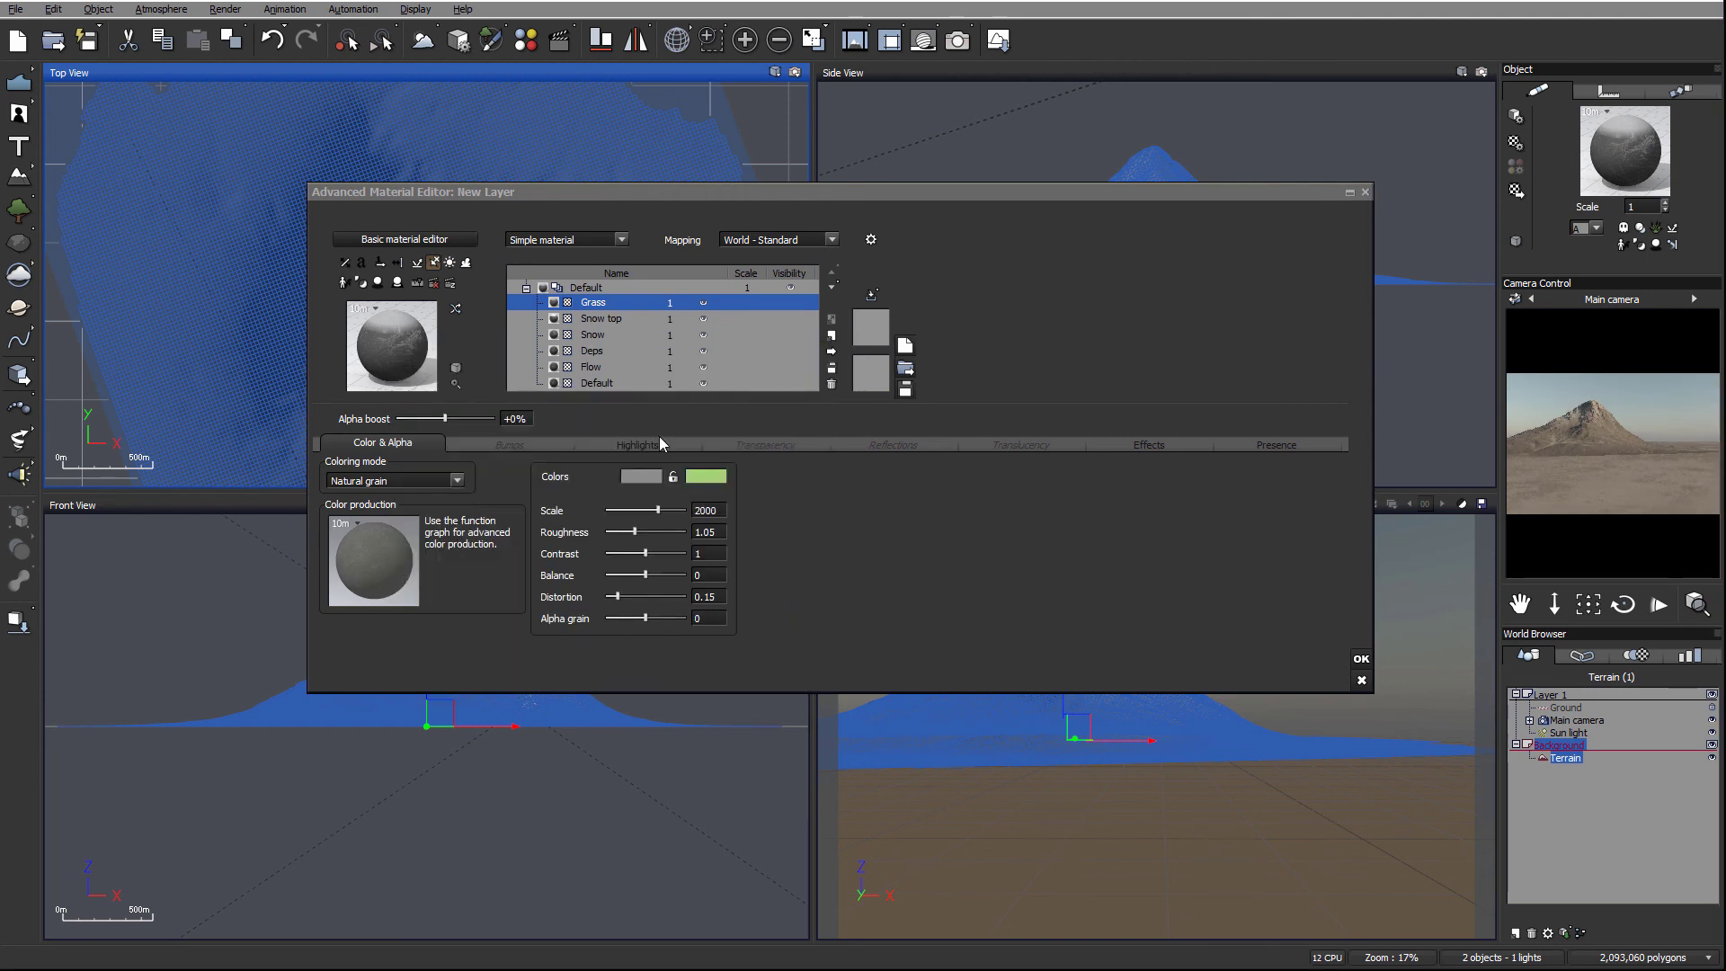
Step: Set the Grass layer's first grain colour to a dark olive green
left_click(640, 477)
left_click(592, 518)
left_click_drag(591, 518, 594, 504)
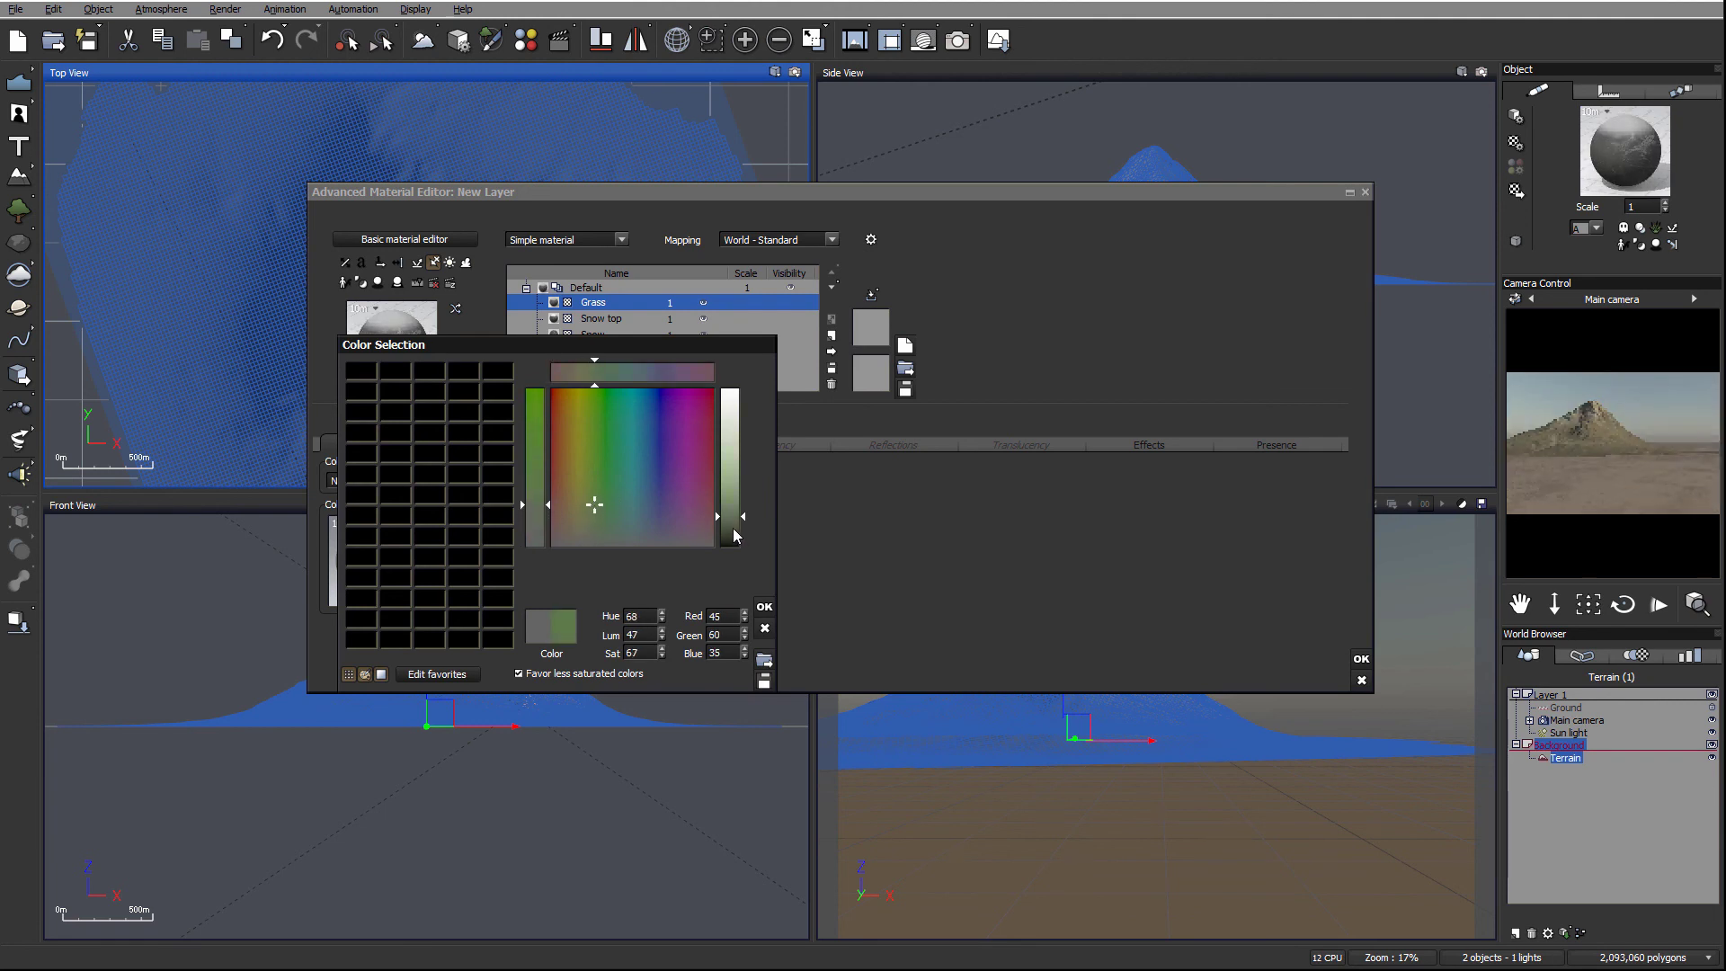
left_click_drag(730, 516, 731, 518)
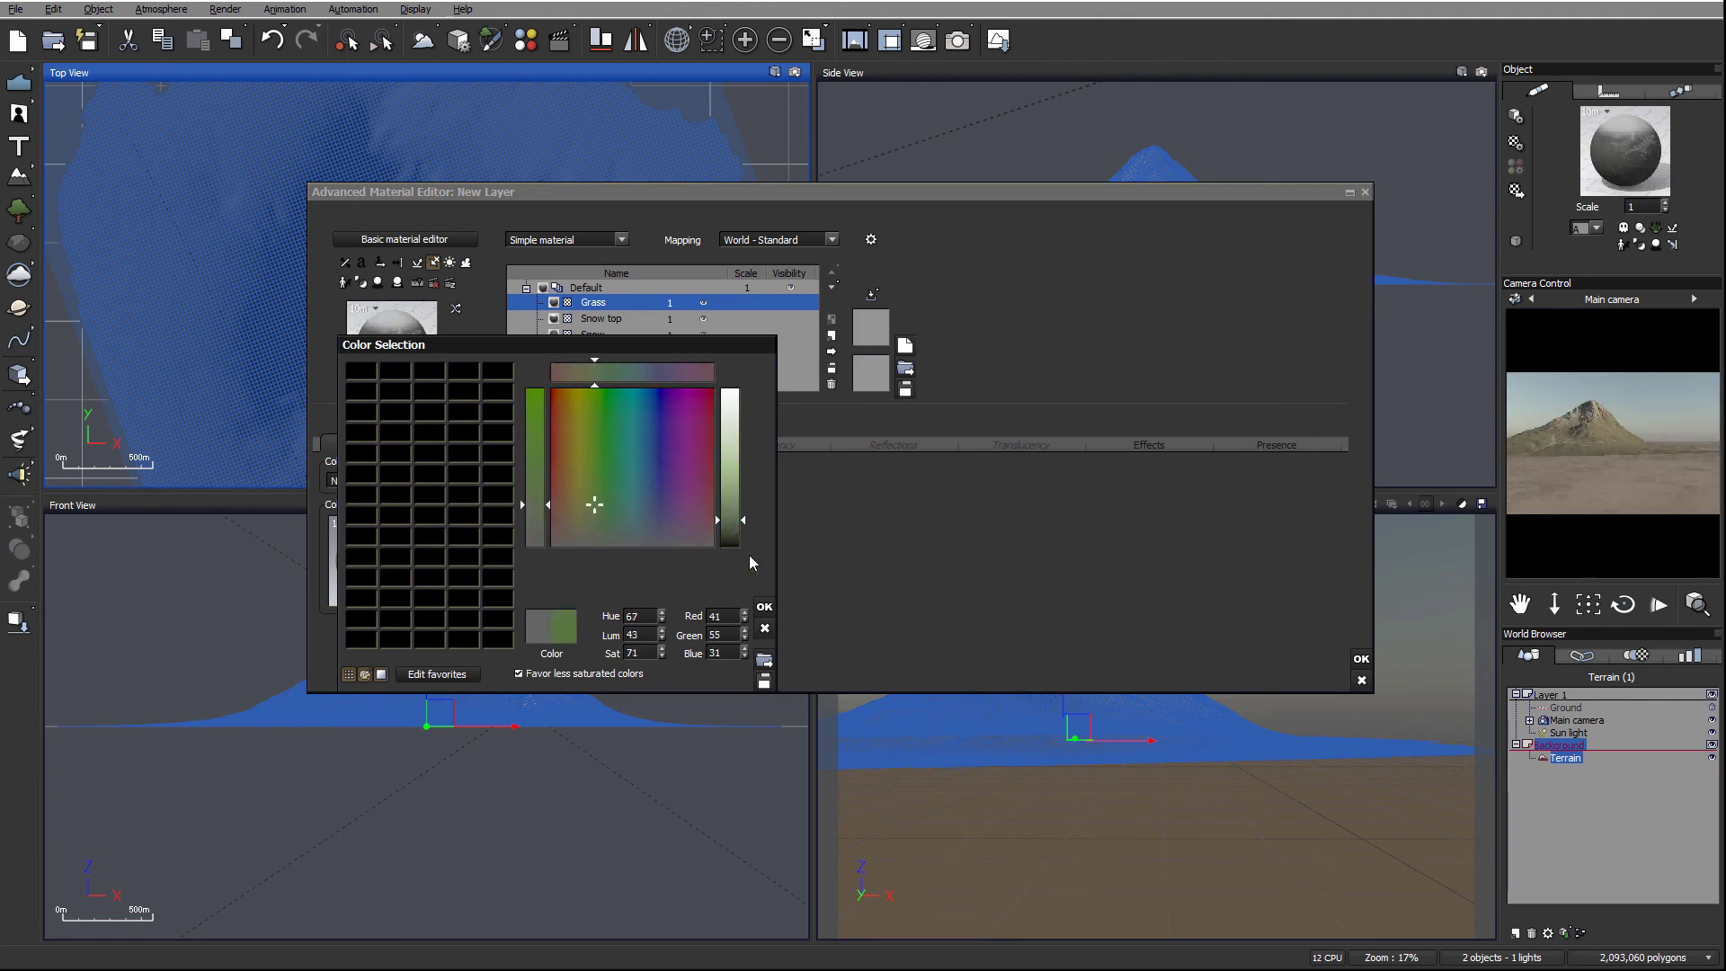
left_click(764, 607)
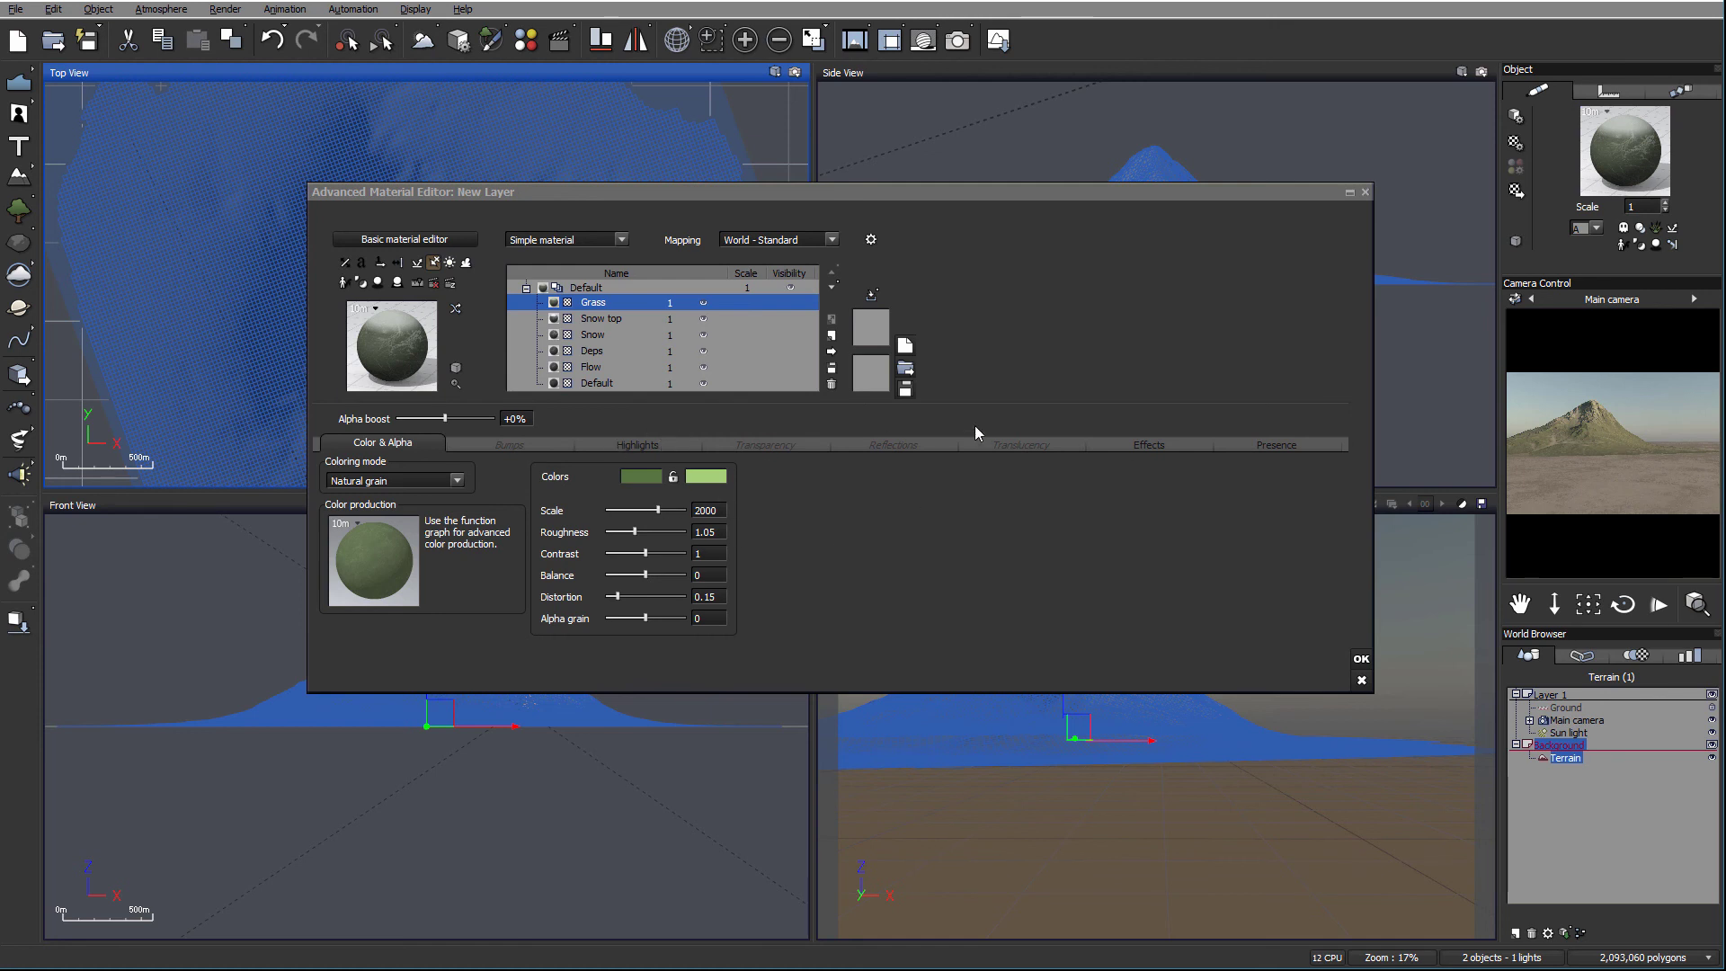
Step: Set the Grass layer scale to 1.1 and its altitude range to -1 through -0.57
left_click(1284, 442)
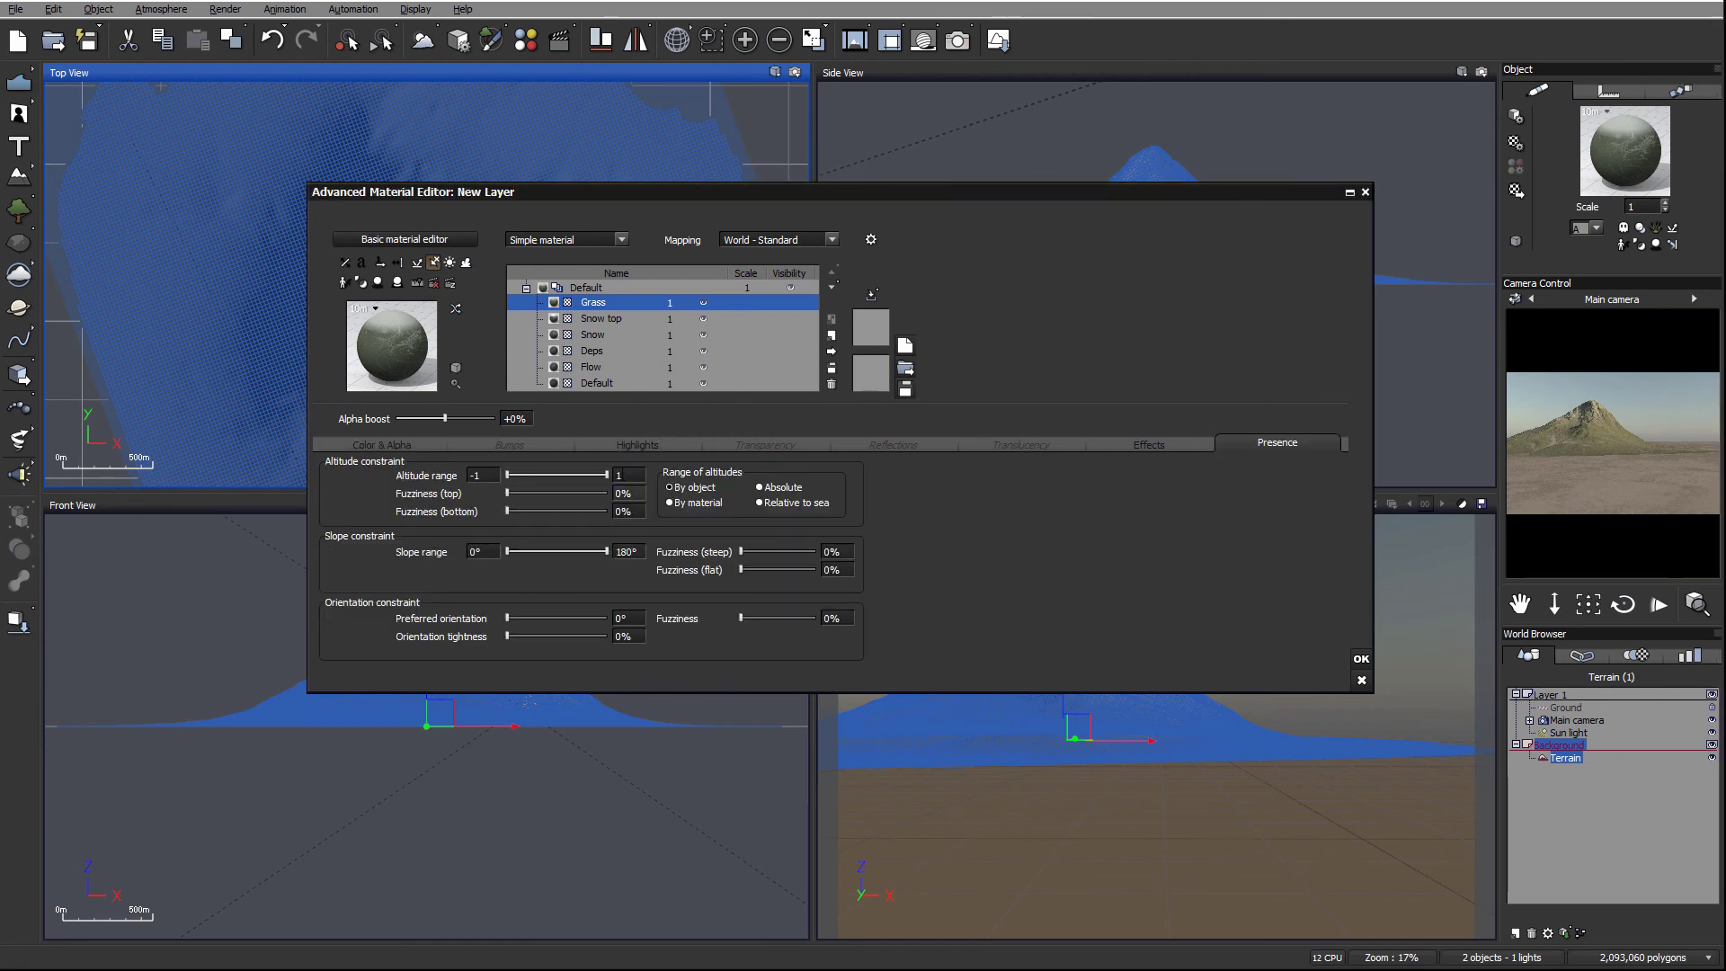
left_click_drag(607, 474, 568, 474)
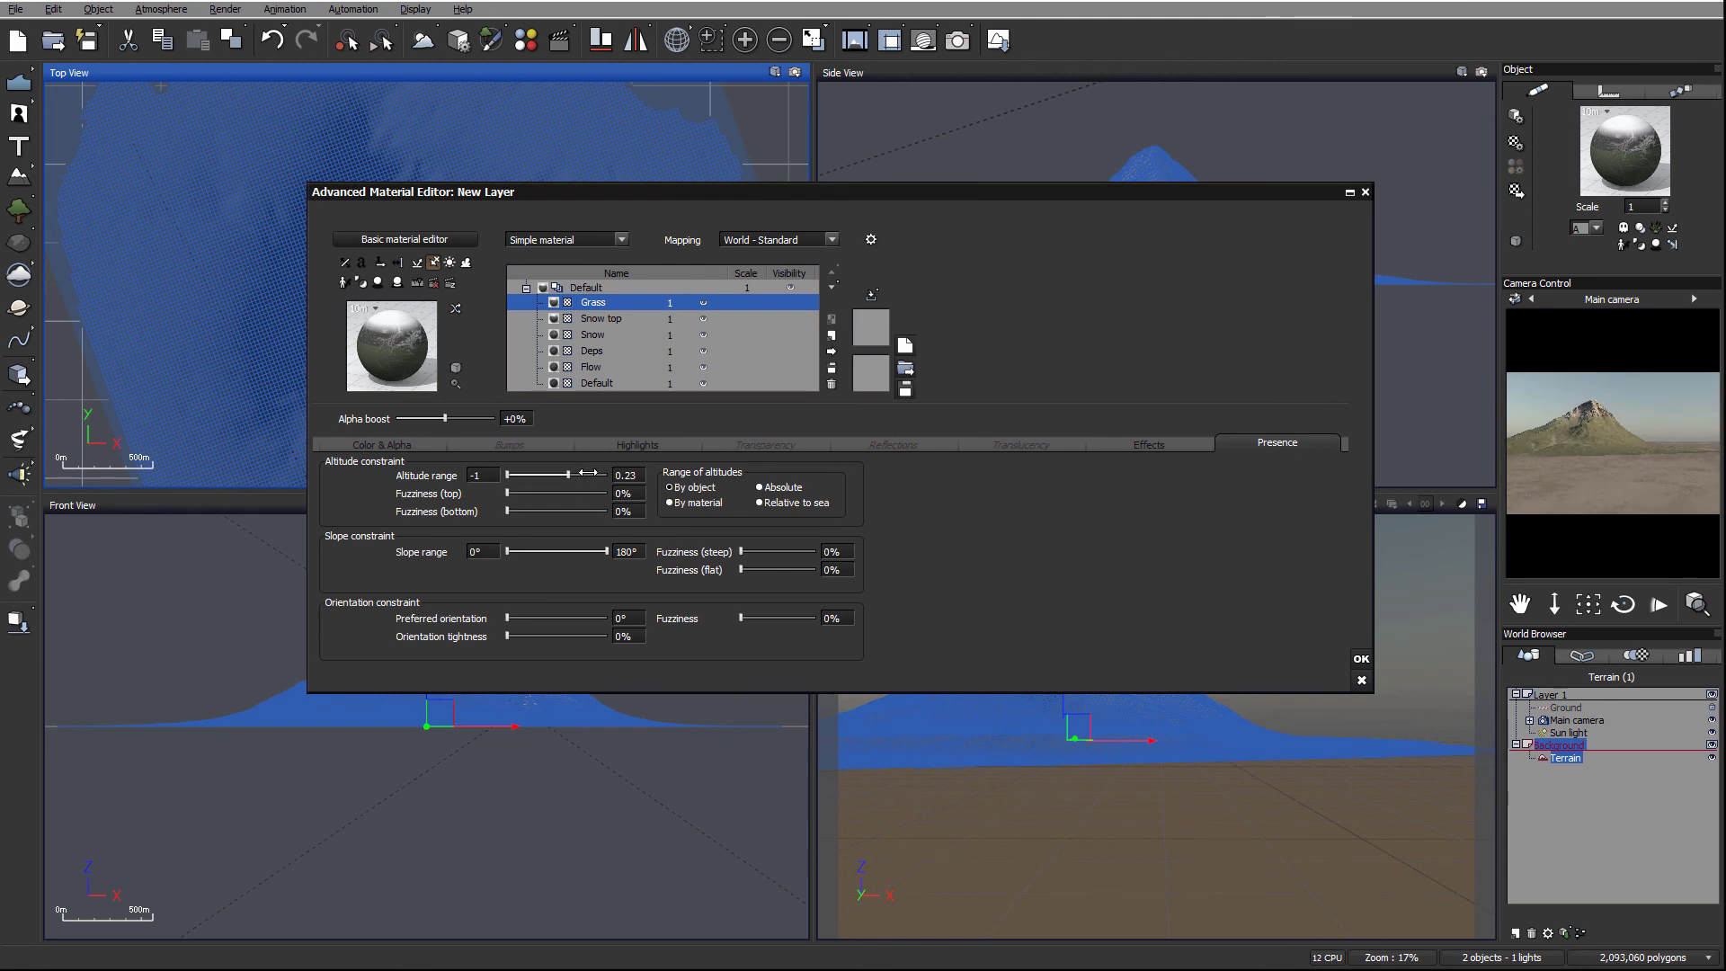
left_click_drag(568, 475, 558, 474)
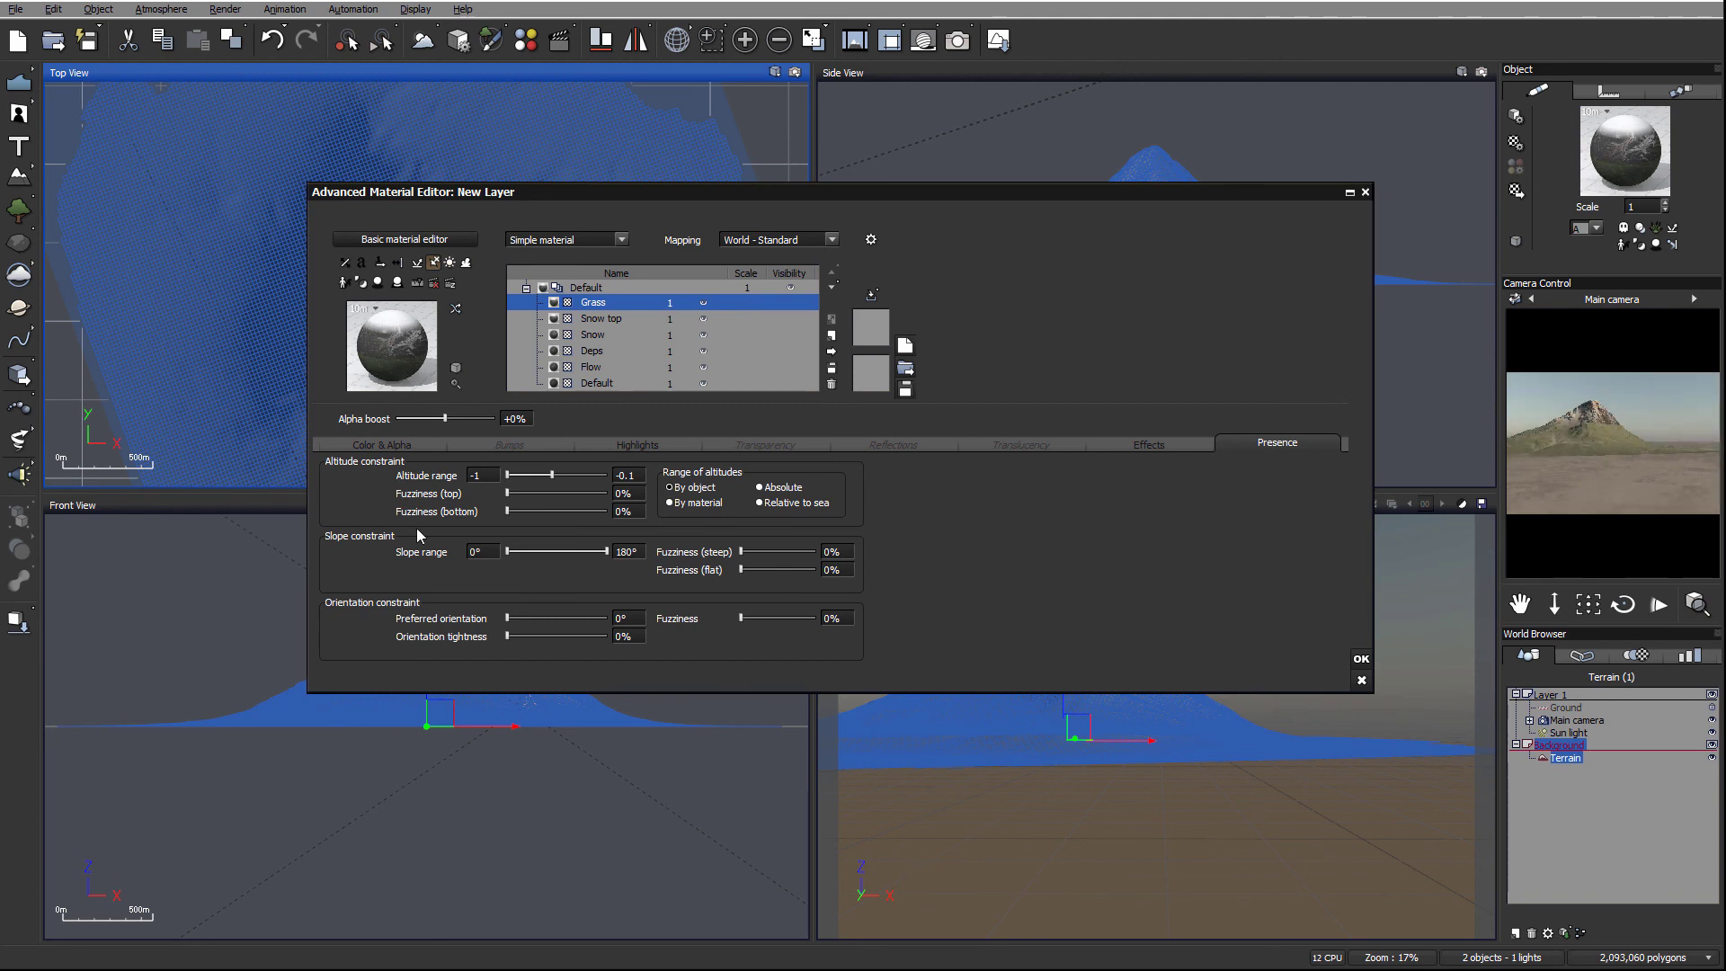
left_click_drag(570, 478, 564, 476)
left_click(697, 304)
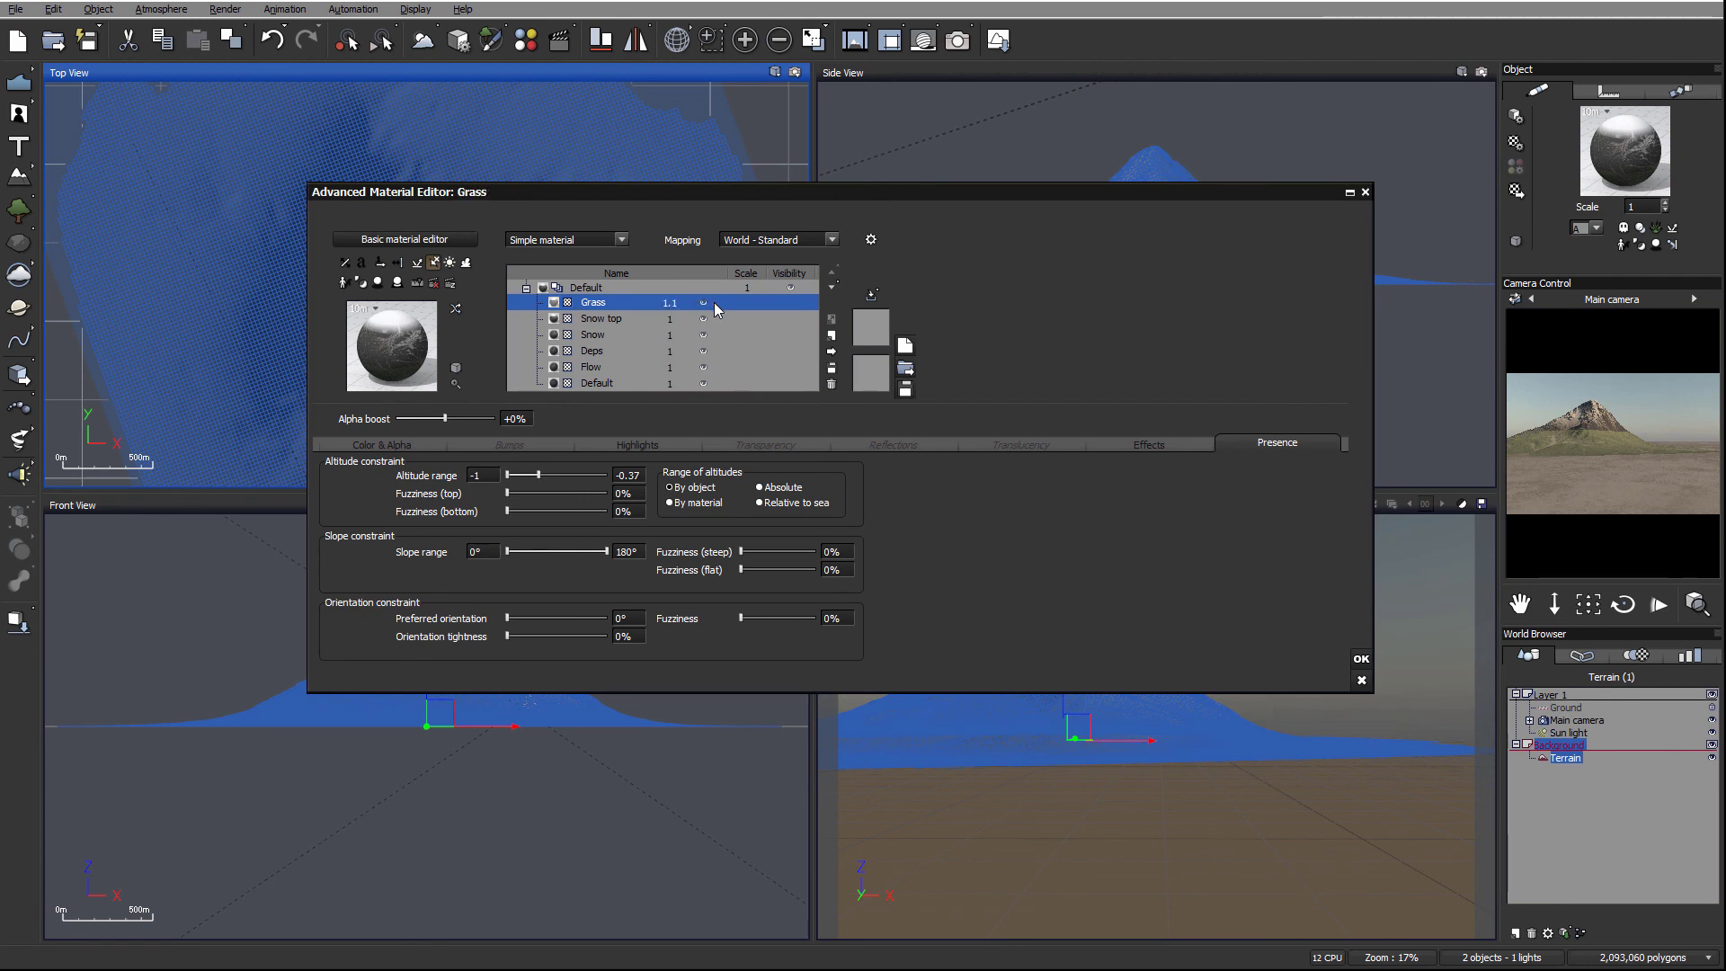
left_click(704, 303)
left_click(705, 302)
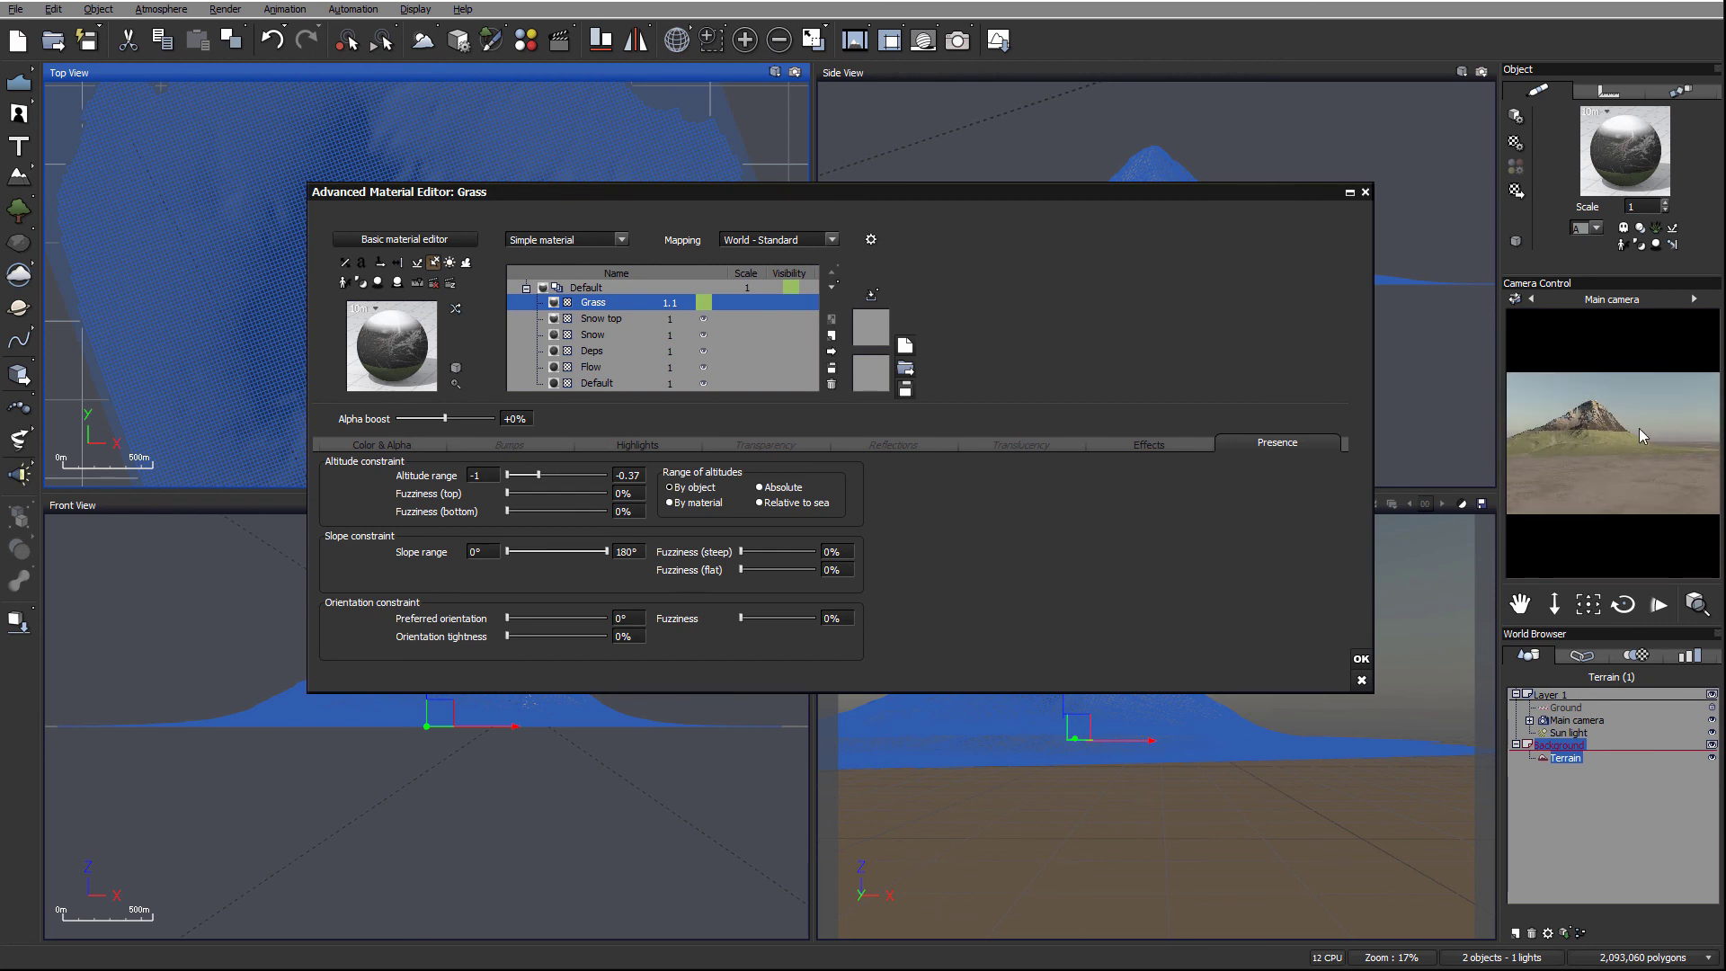
left_click(707, 302)
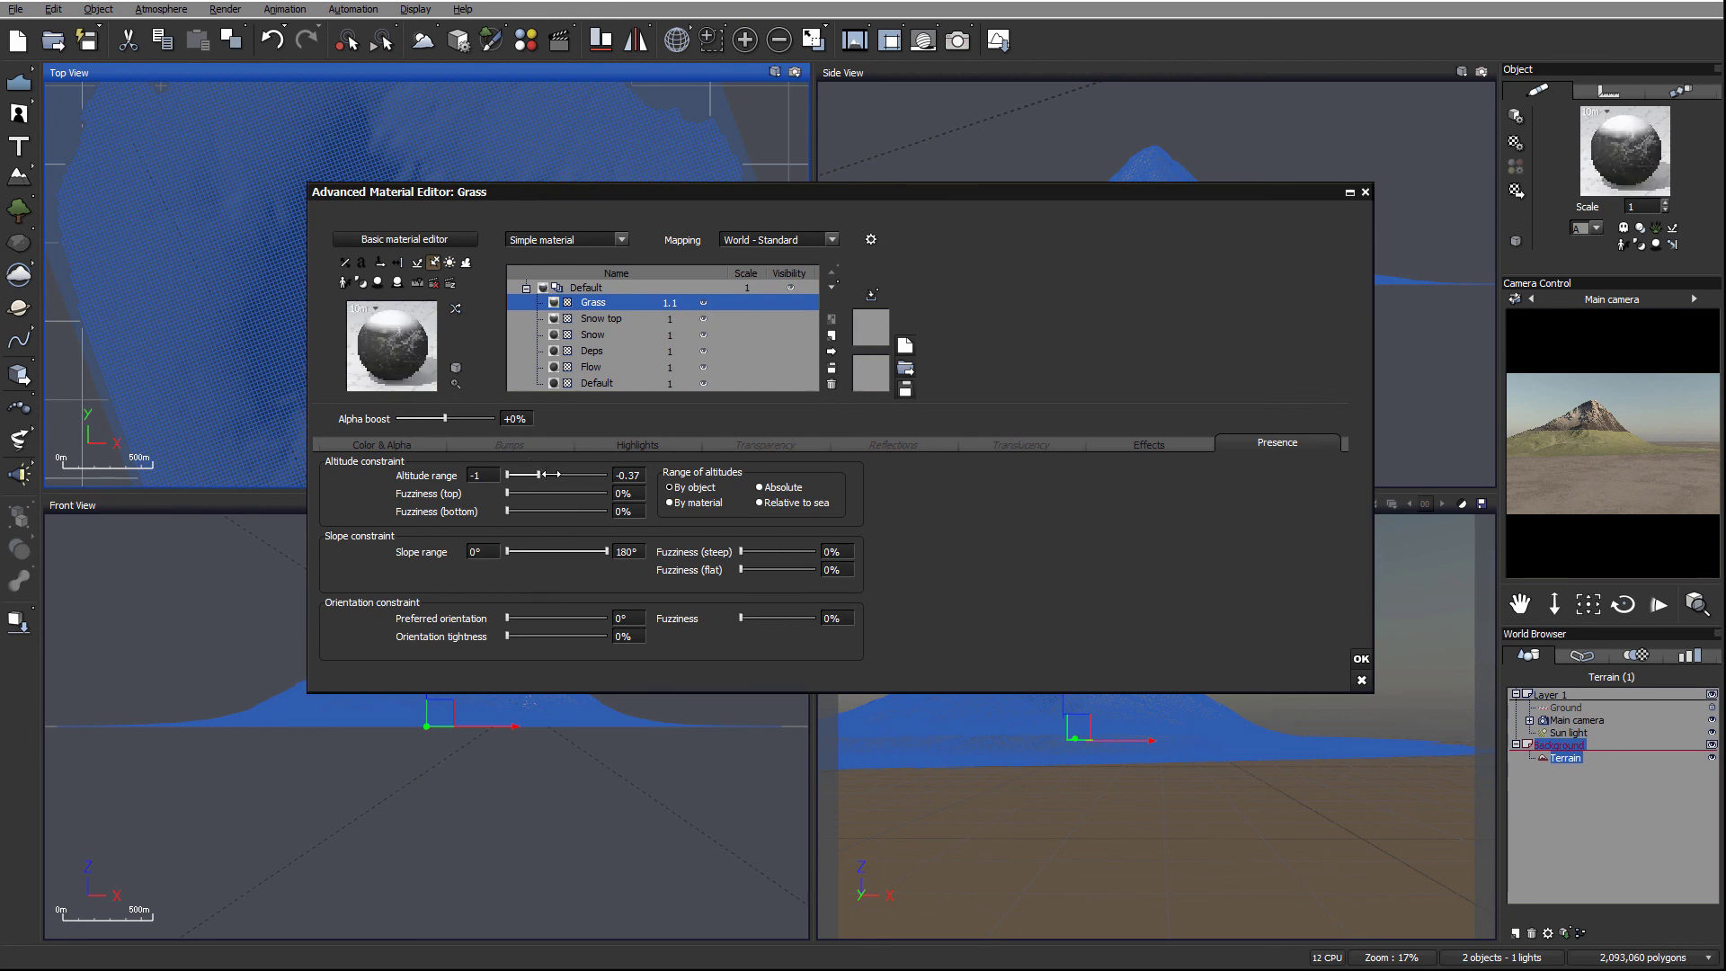
left_click_drag(538, 475, 538, 474)
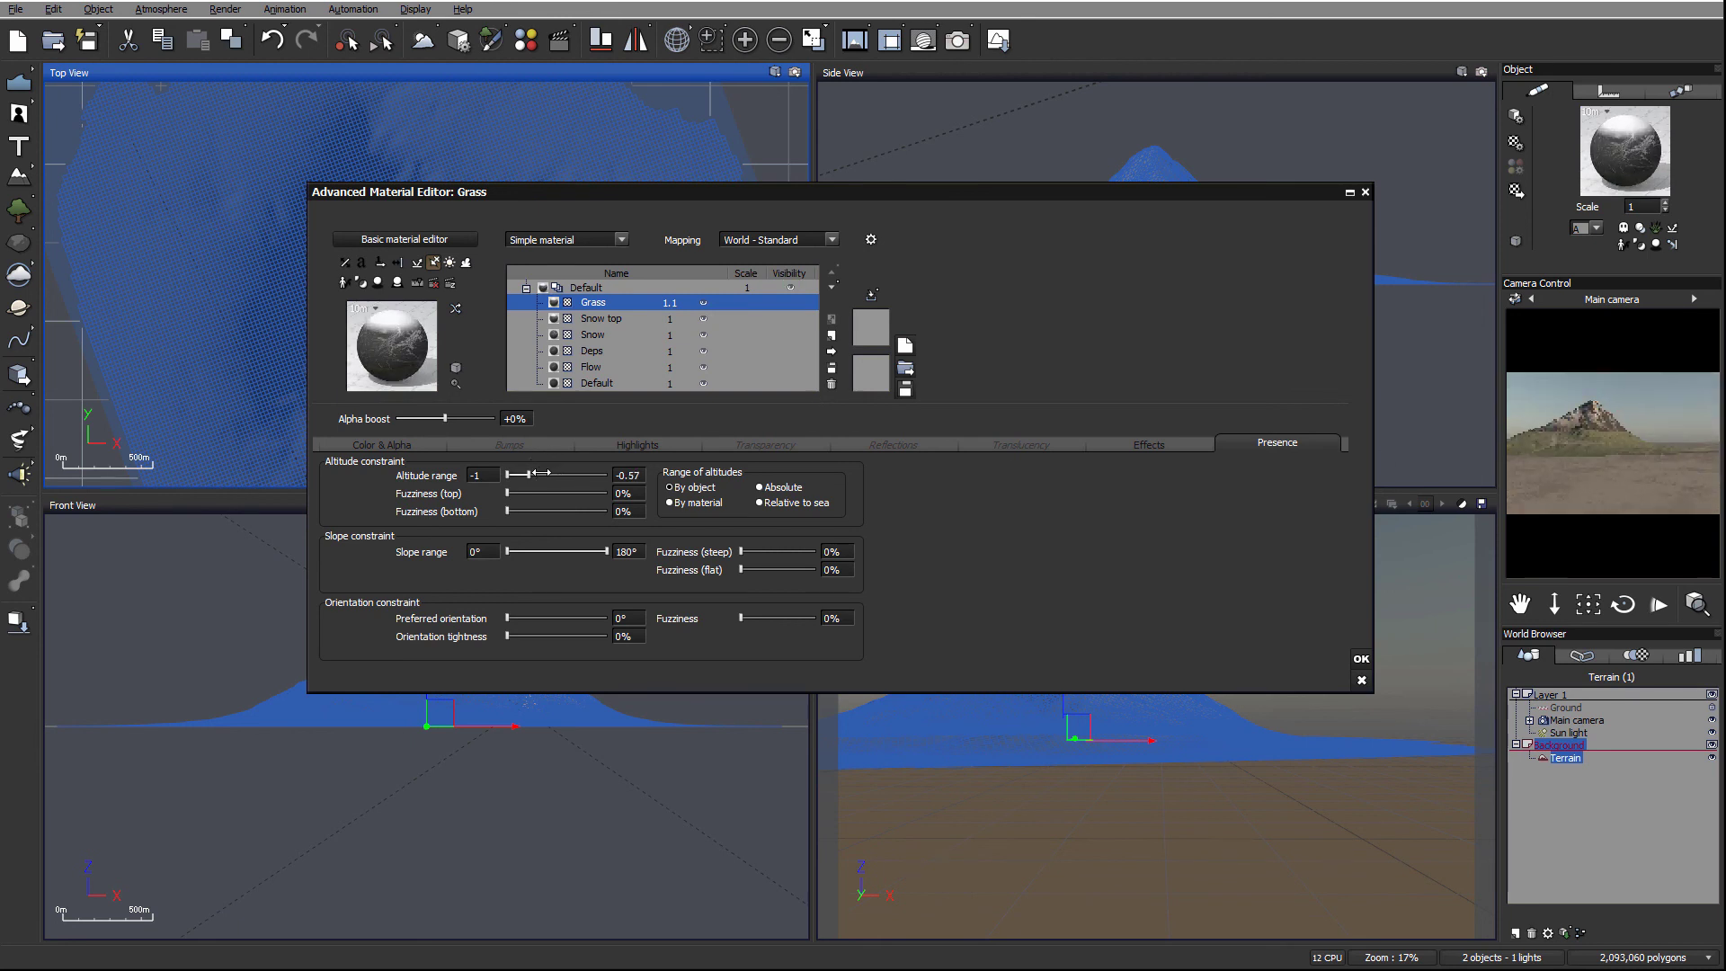
left_click(1589, 439)
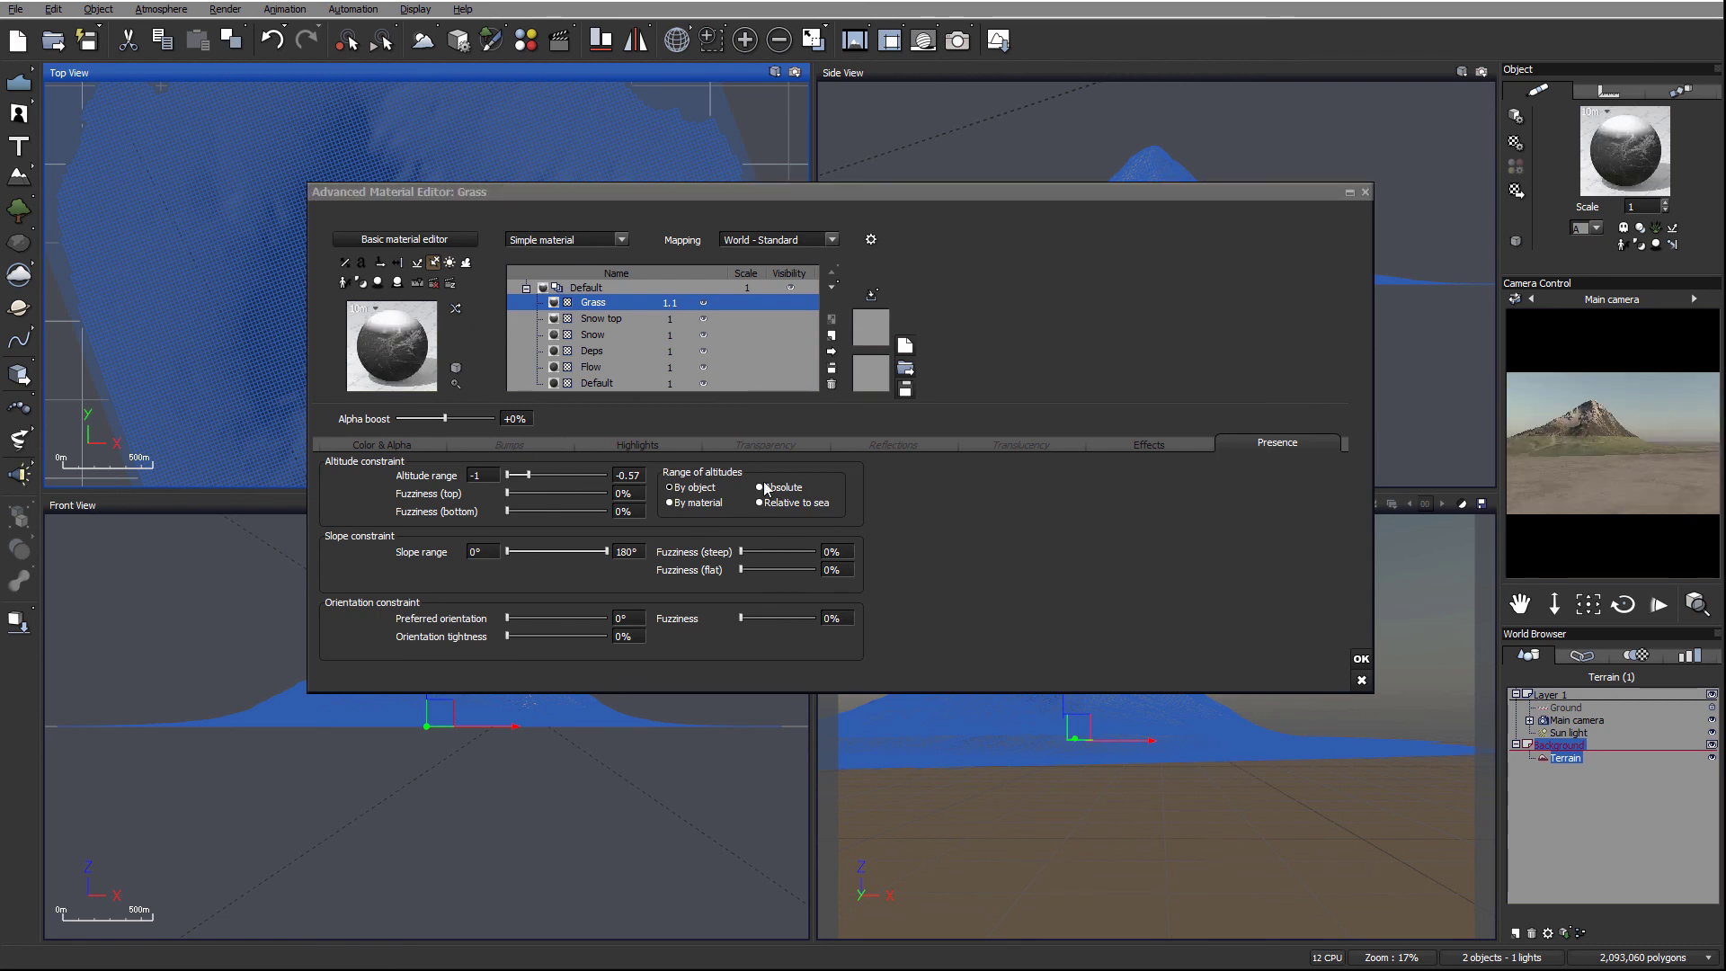
Step: Give Grass 19% top fuzziness, slopes up to 39° (14% steep, 5% flat), altitude max -0.33
left_click_drag(508, 494, 520, 494)
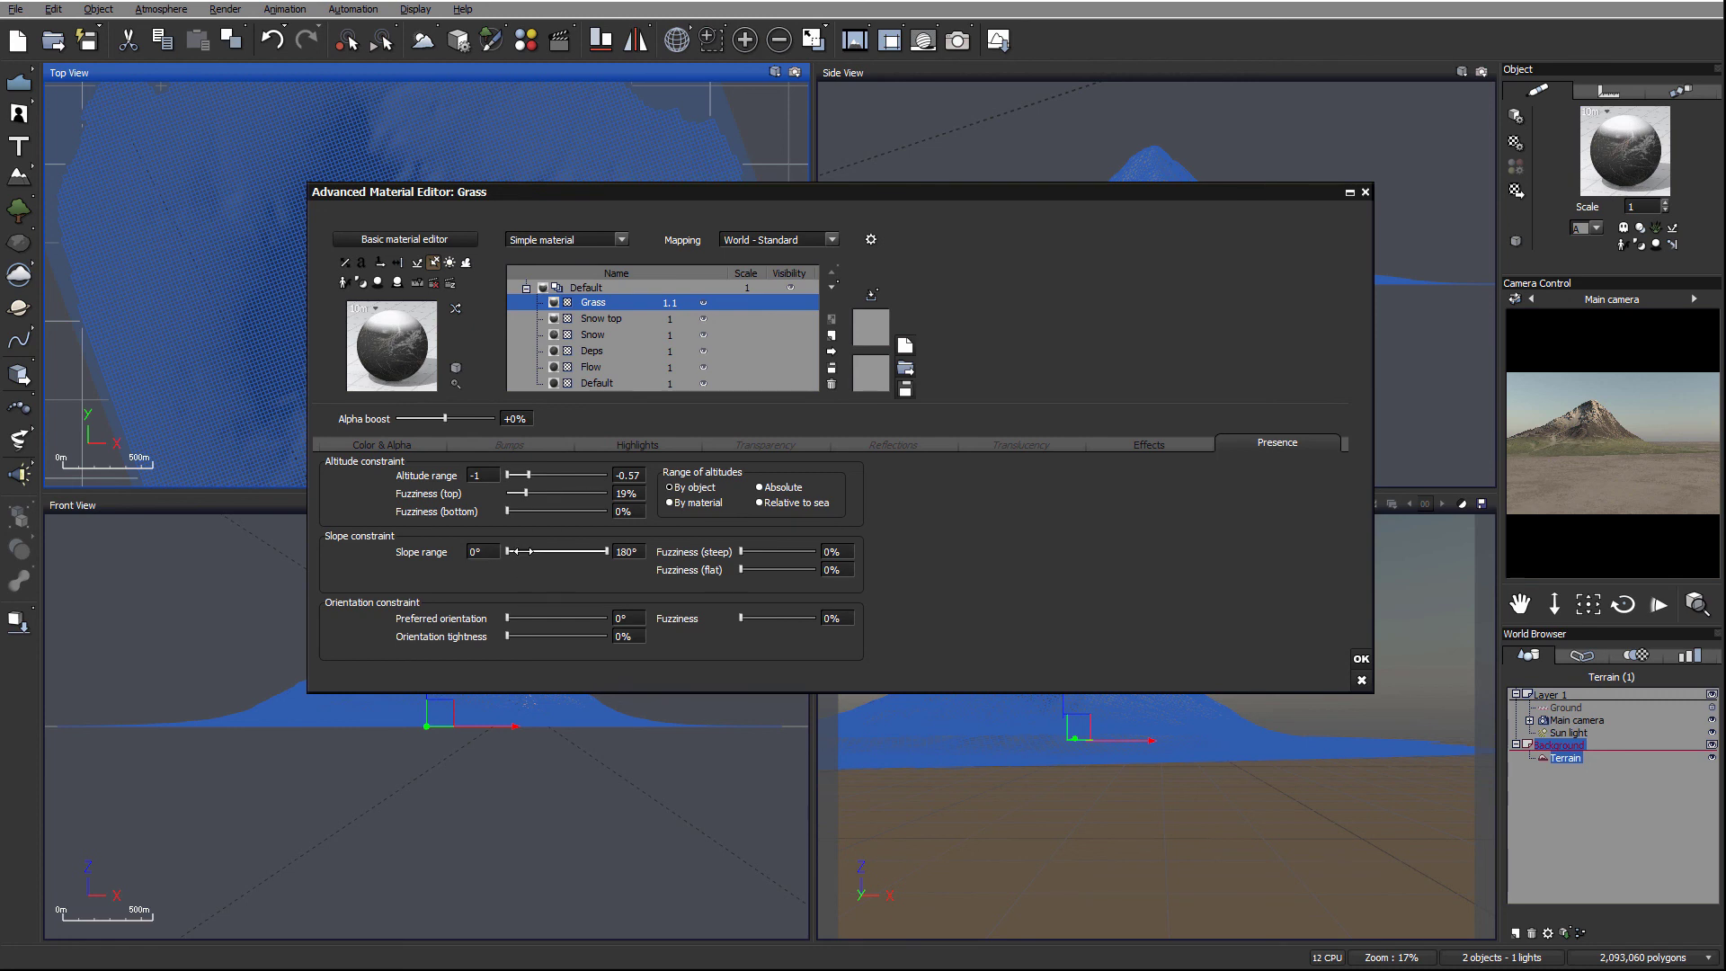
left_click_drag(606, 551, 531, 557)
left_click_drag(533, 551, 523, 551)
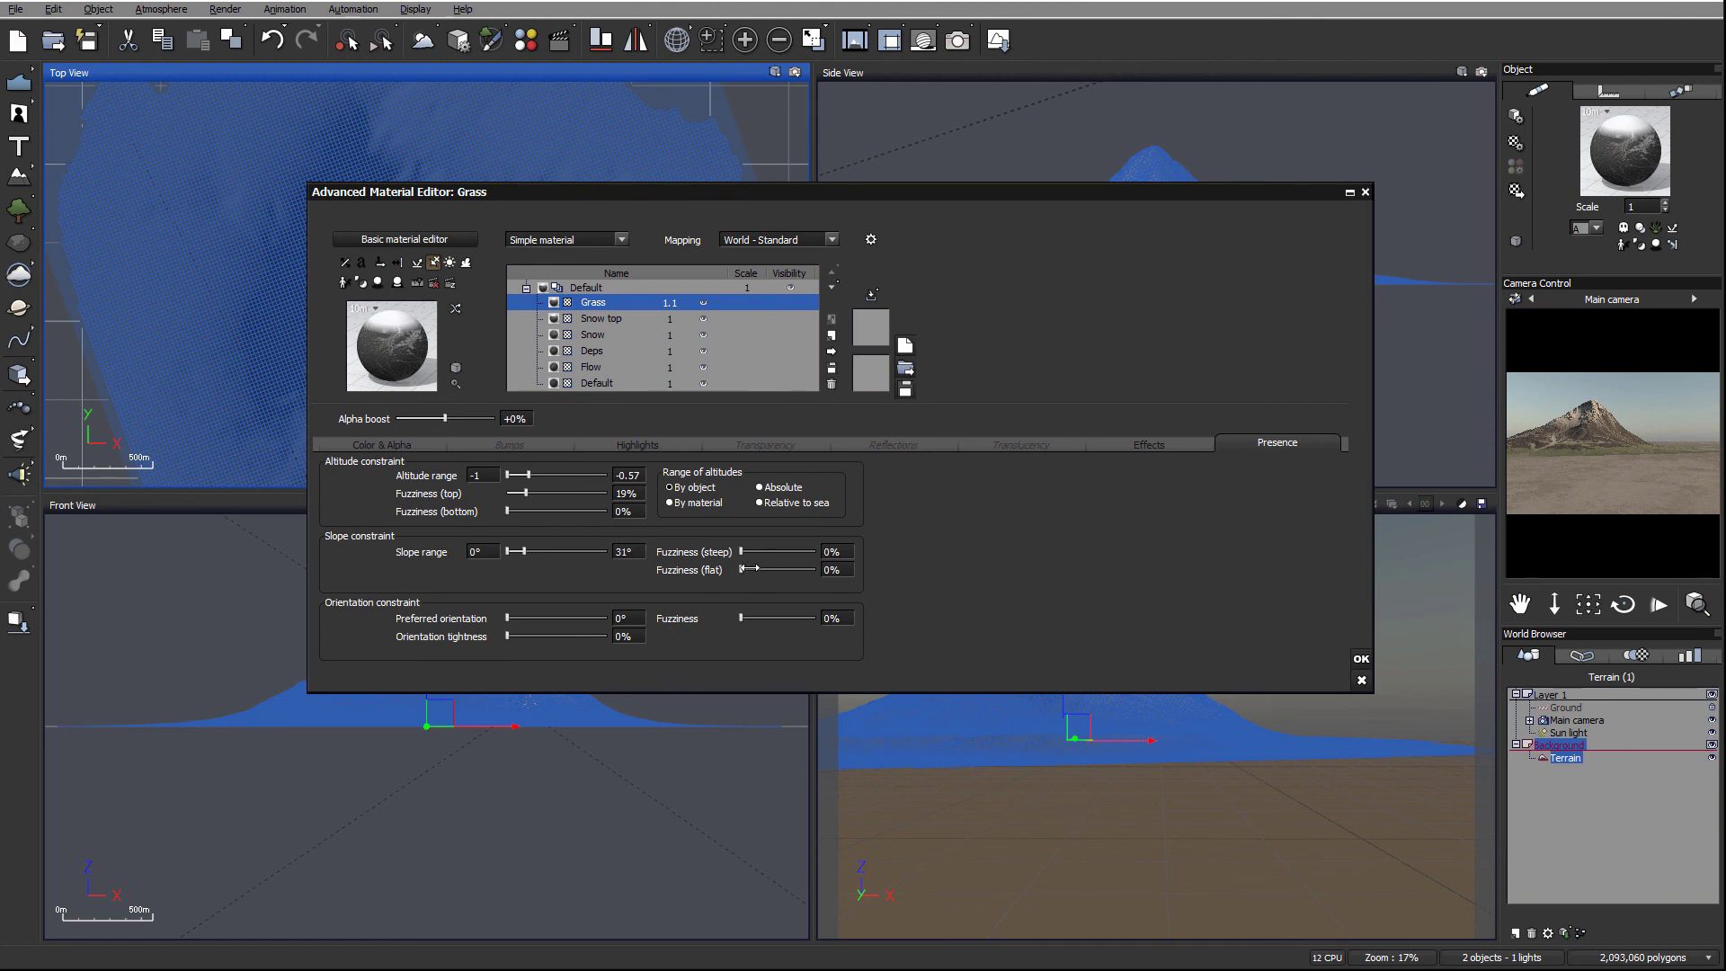
mouse_move(749, 569)
left_mouse_down()
mouse_move(781, 568)
mouse_move(752, 568)
mouse_move(753, 551)
mouse_move(745, 570)
left_mouse_up()
left_click_drag(746, 551, 750, 551)
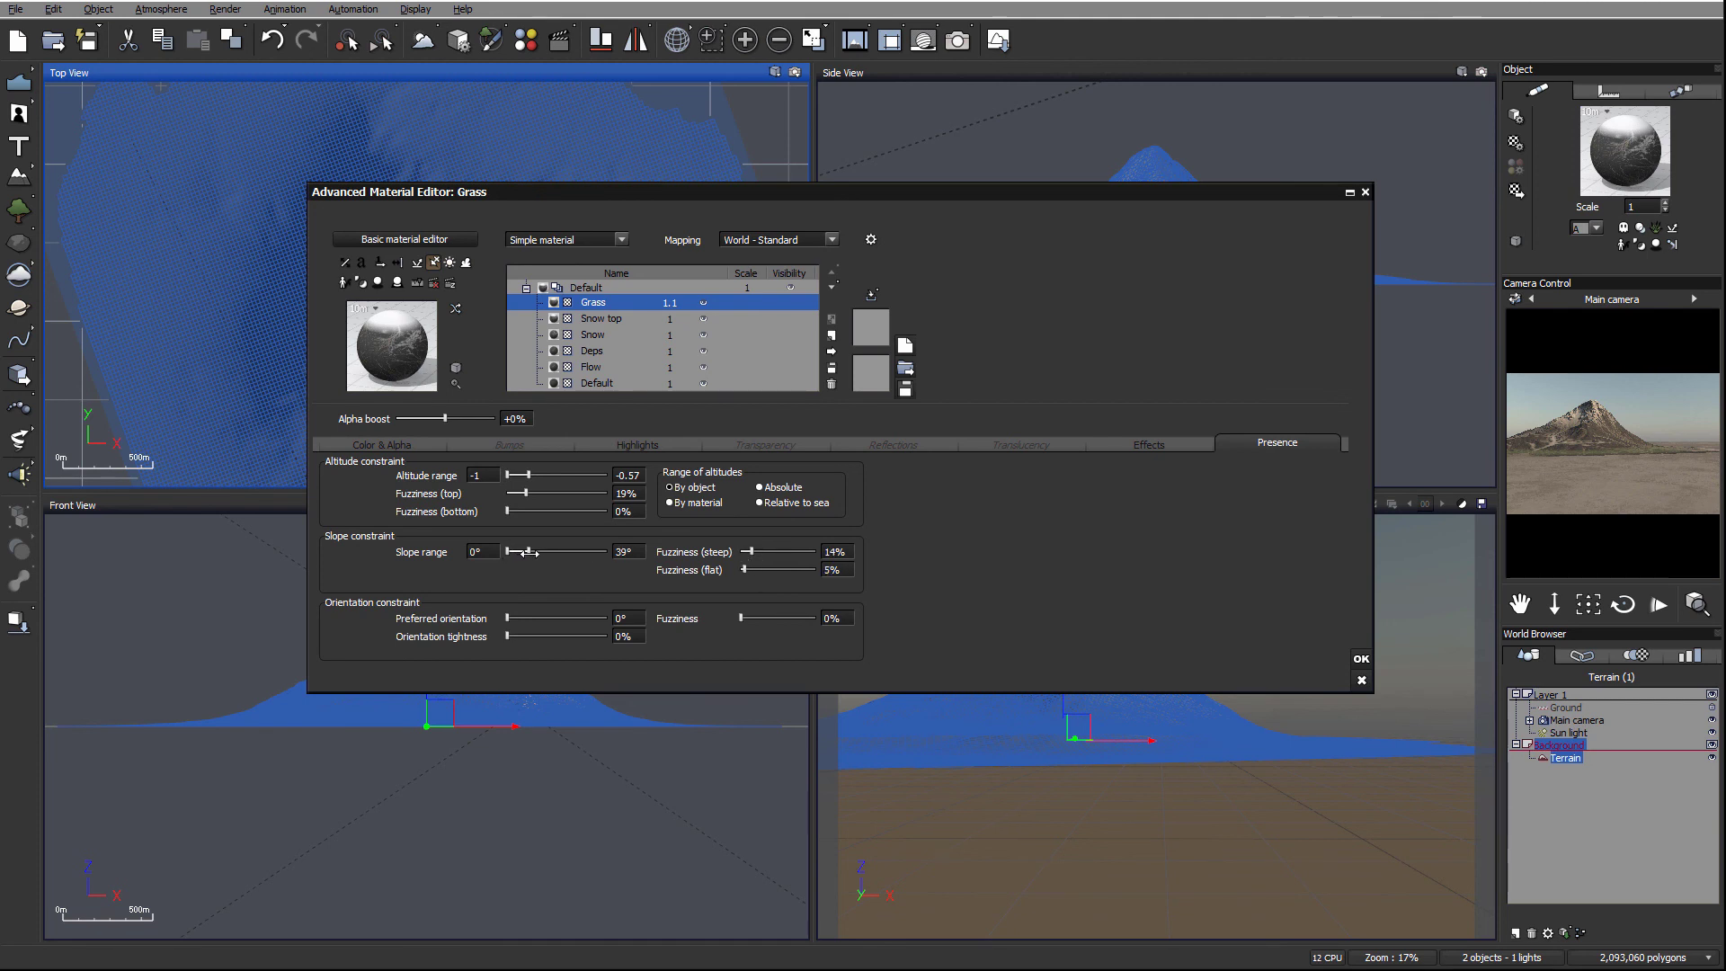
left_click_drag(529, 474, 534, 474)
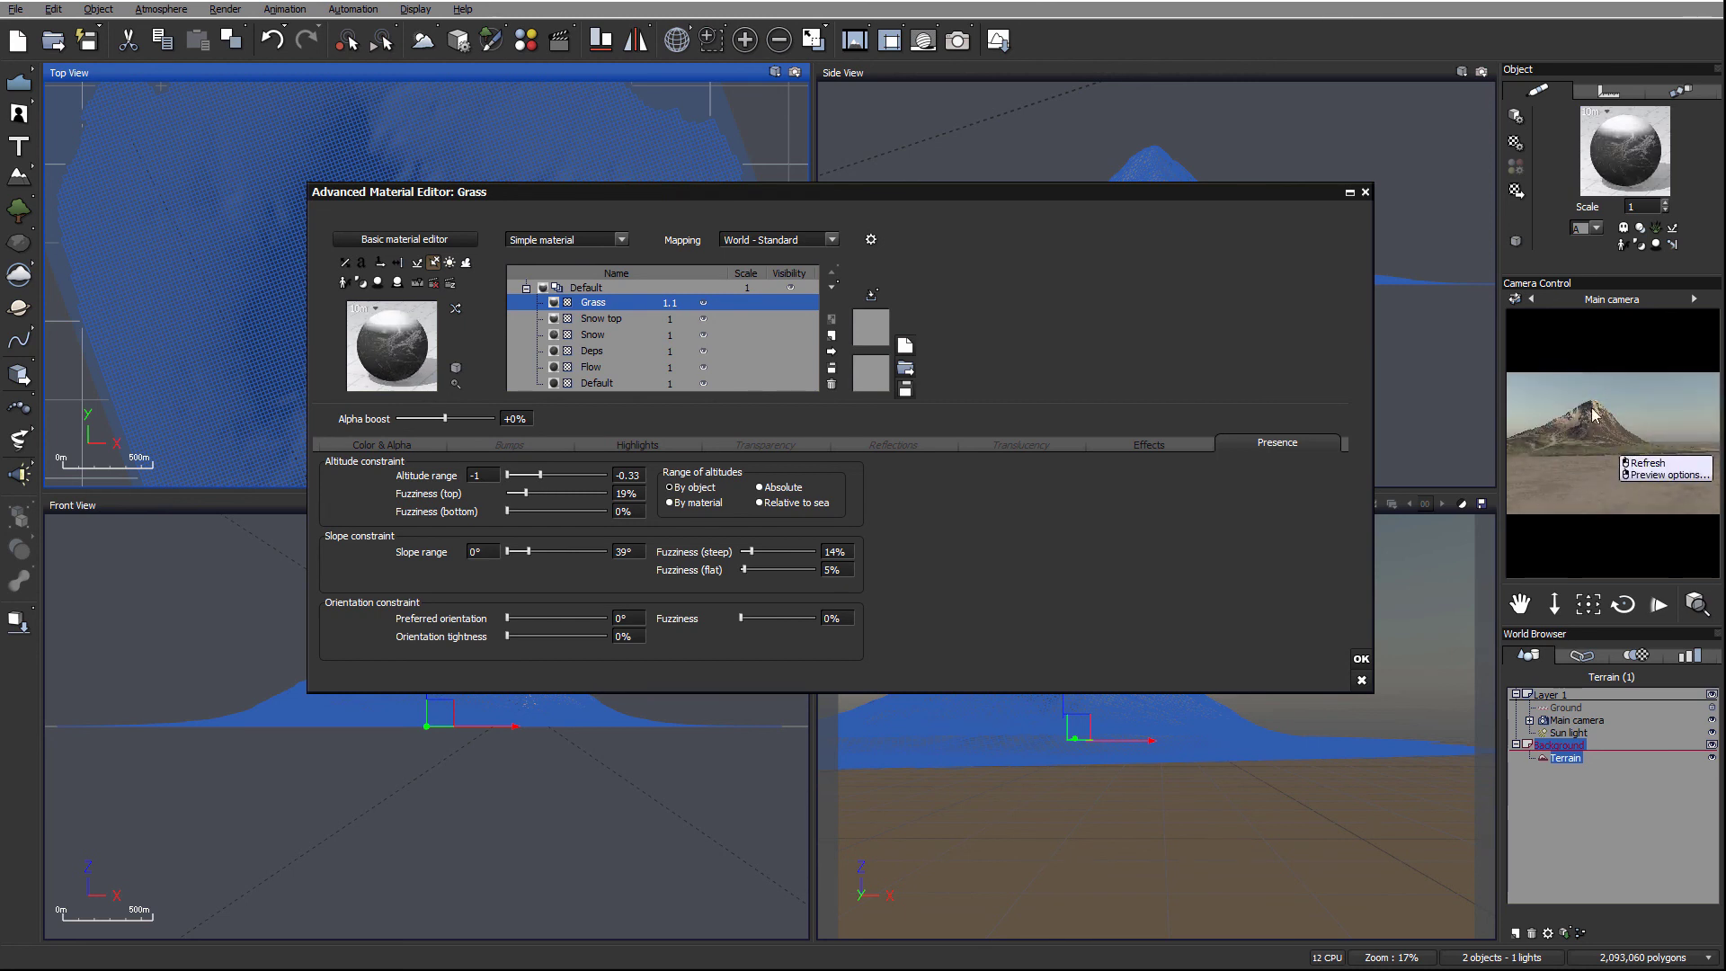
left_click(1361, 662)
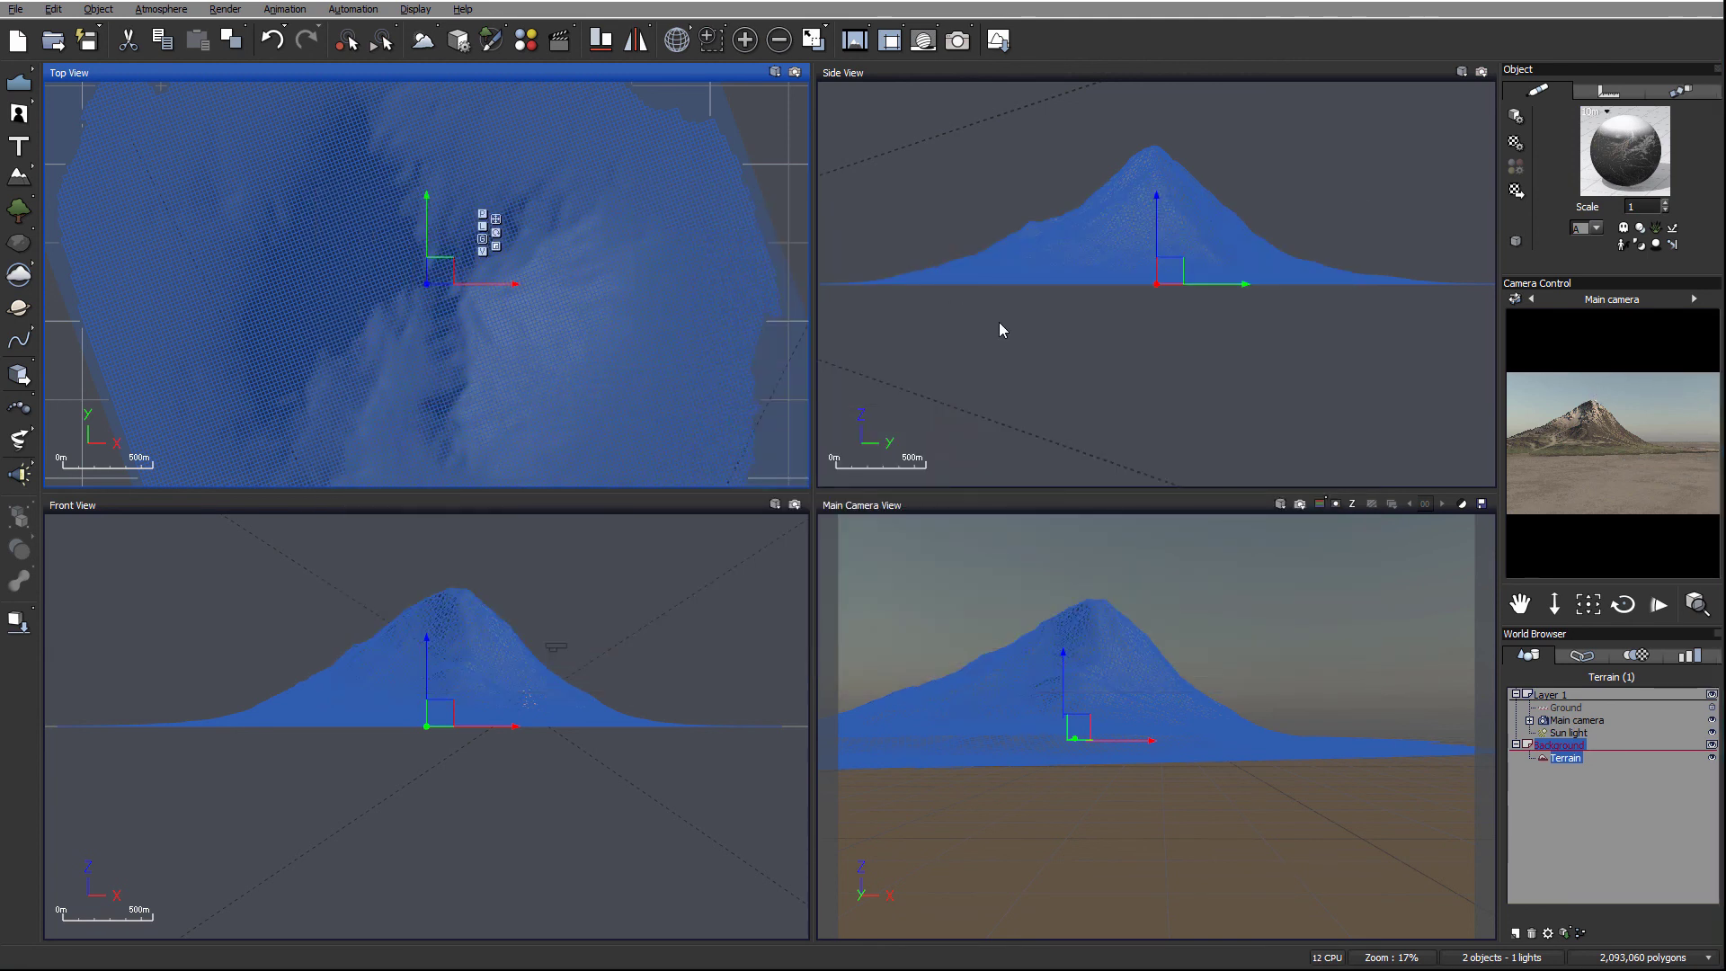
Step: Move the main camera toward the mountain, reframe it, and render an 800x533 image
left_click(1590, 720)
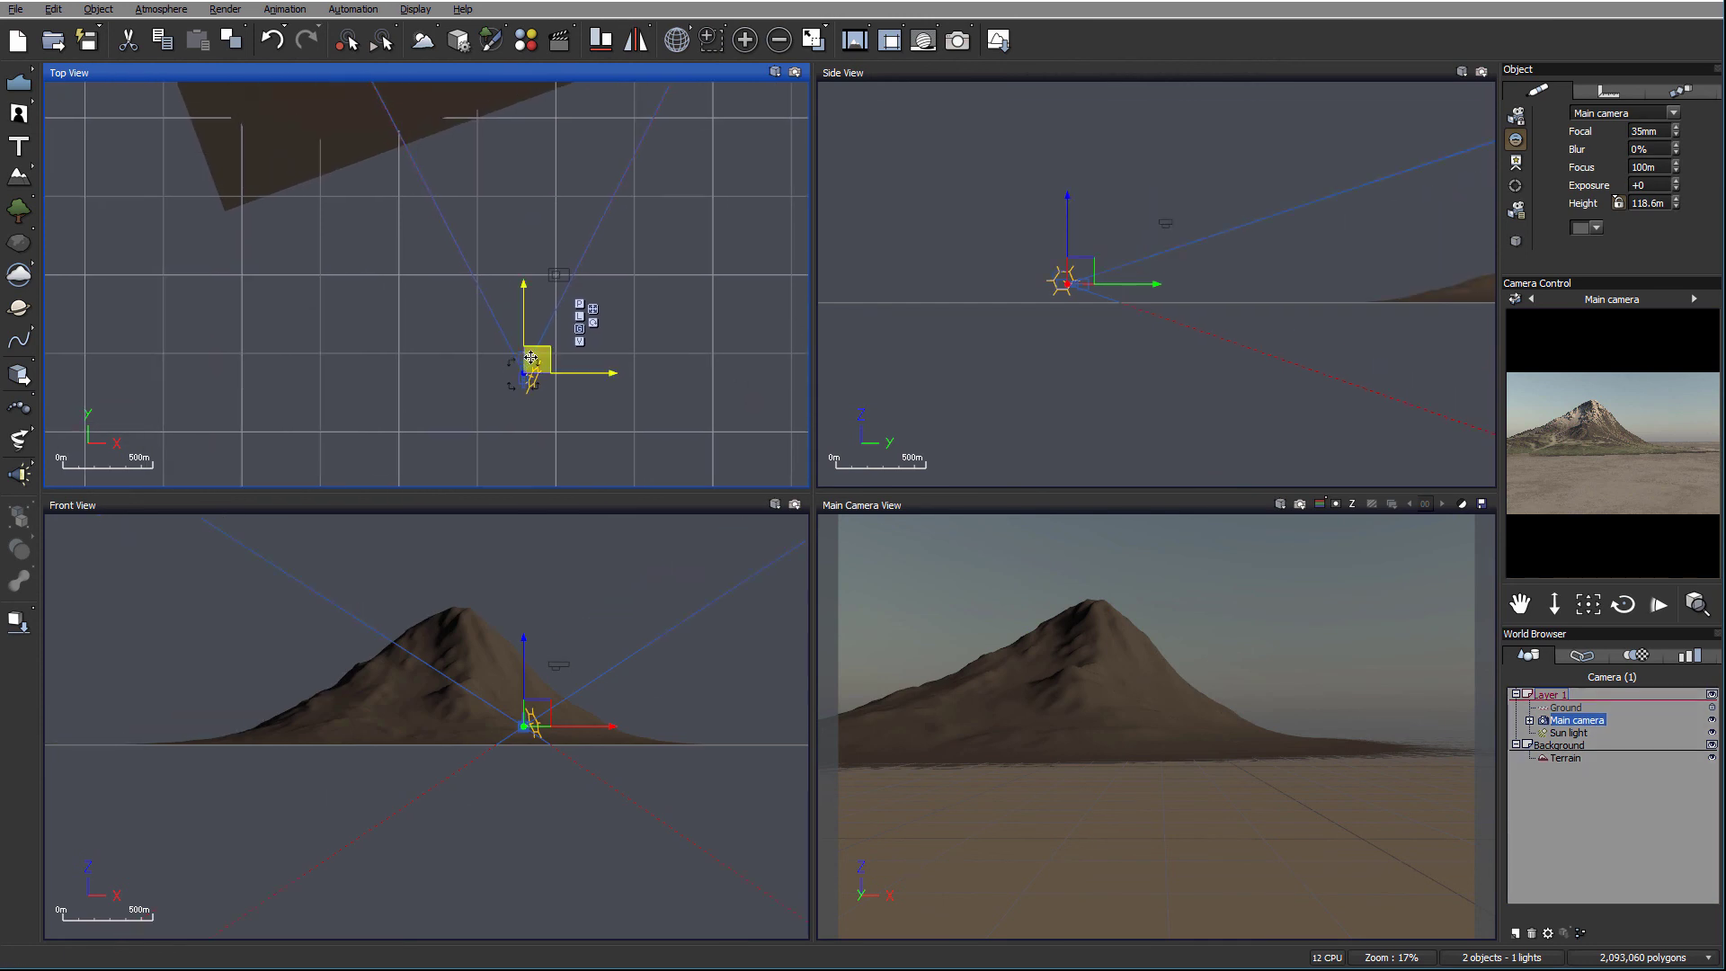
left_click_drag(531, 358, 429, 245)
left_click(1589, 605)
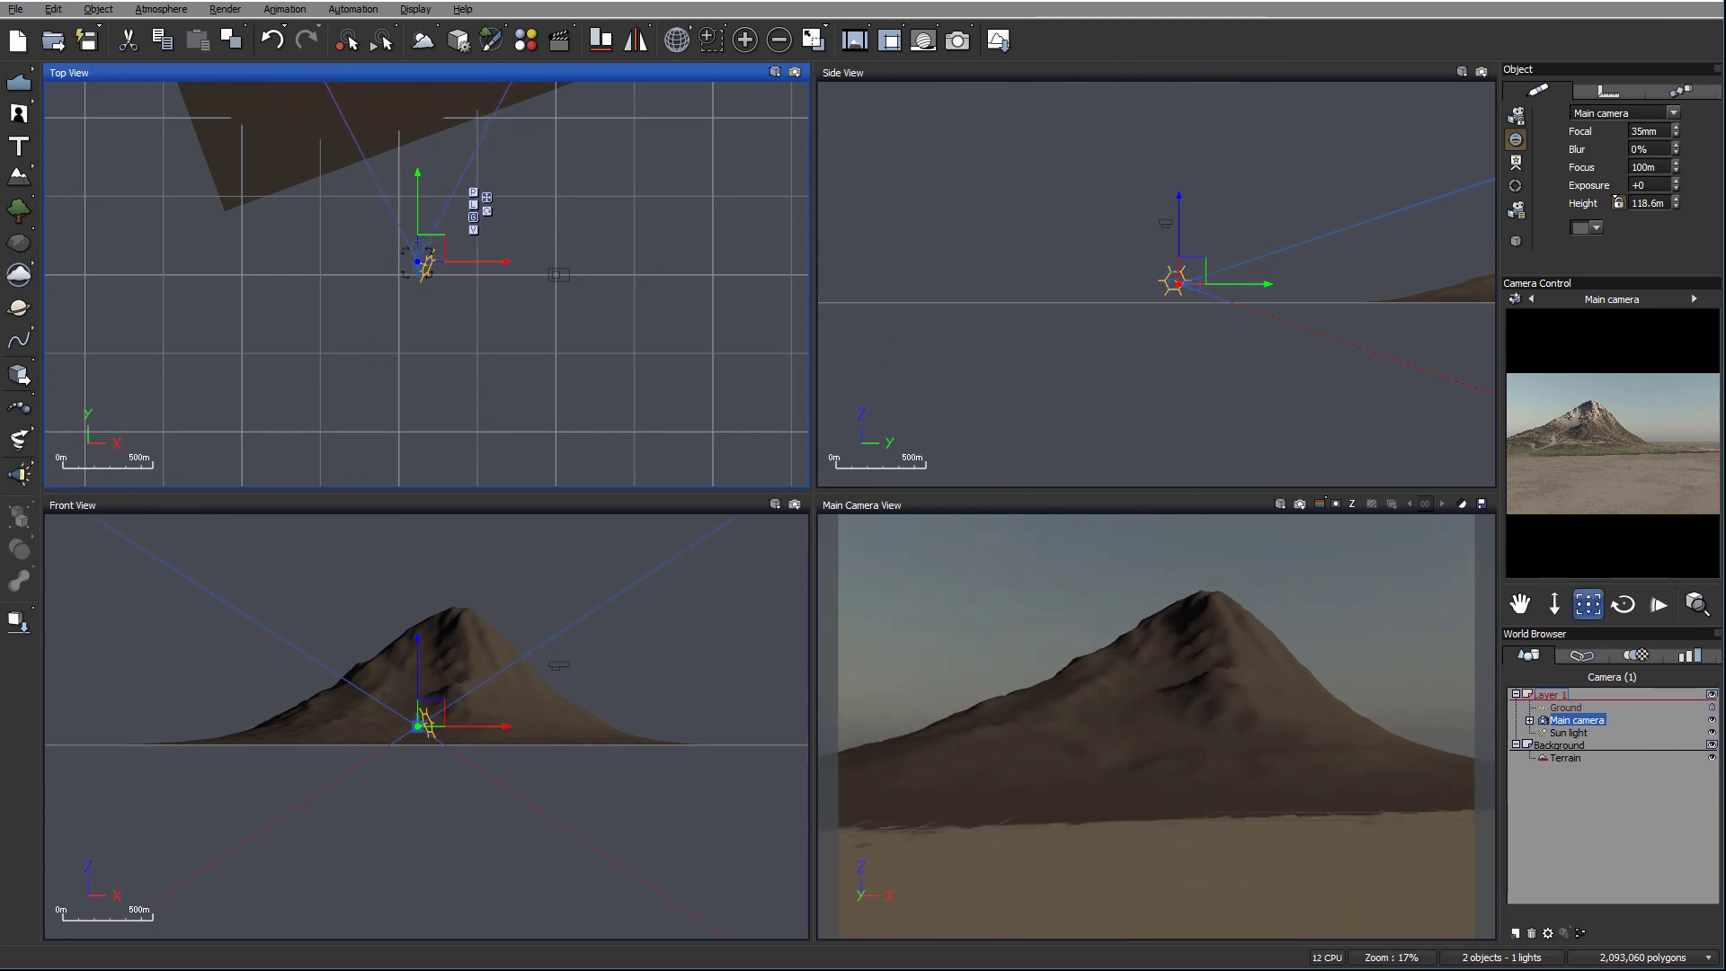
left_click(961, 41)
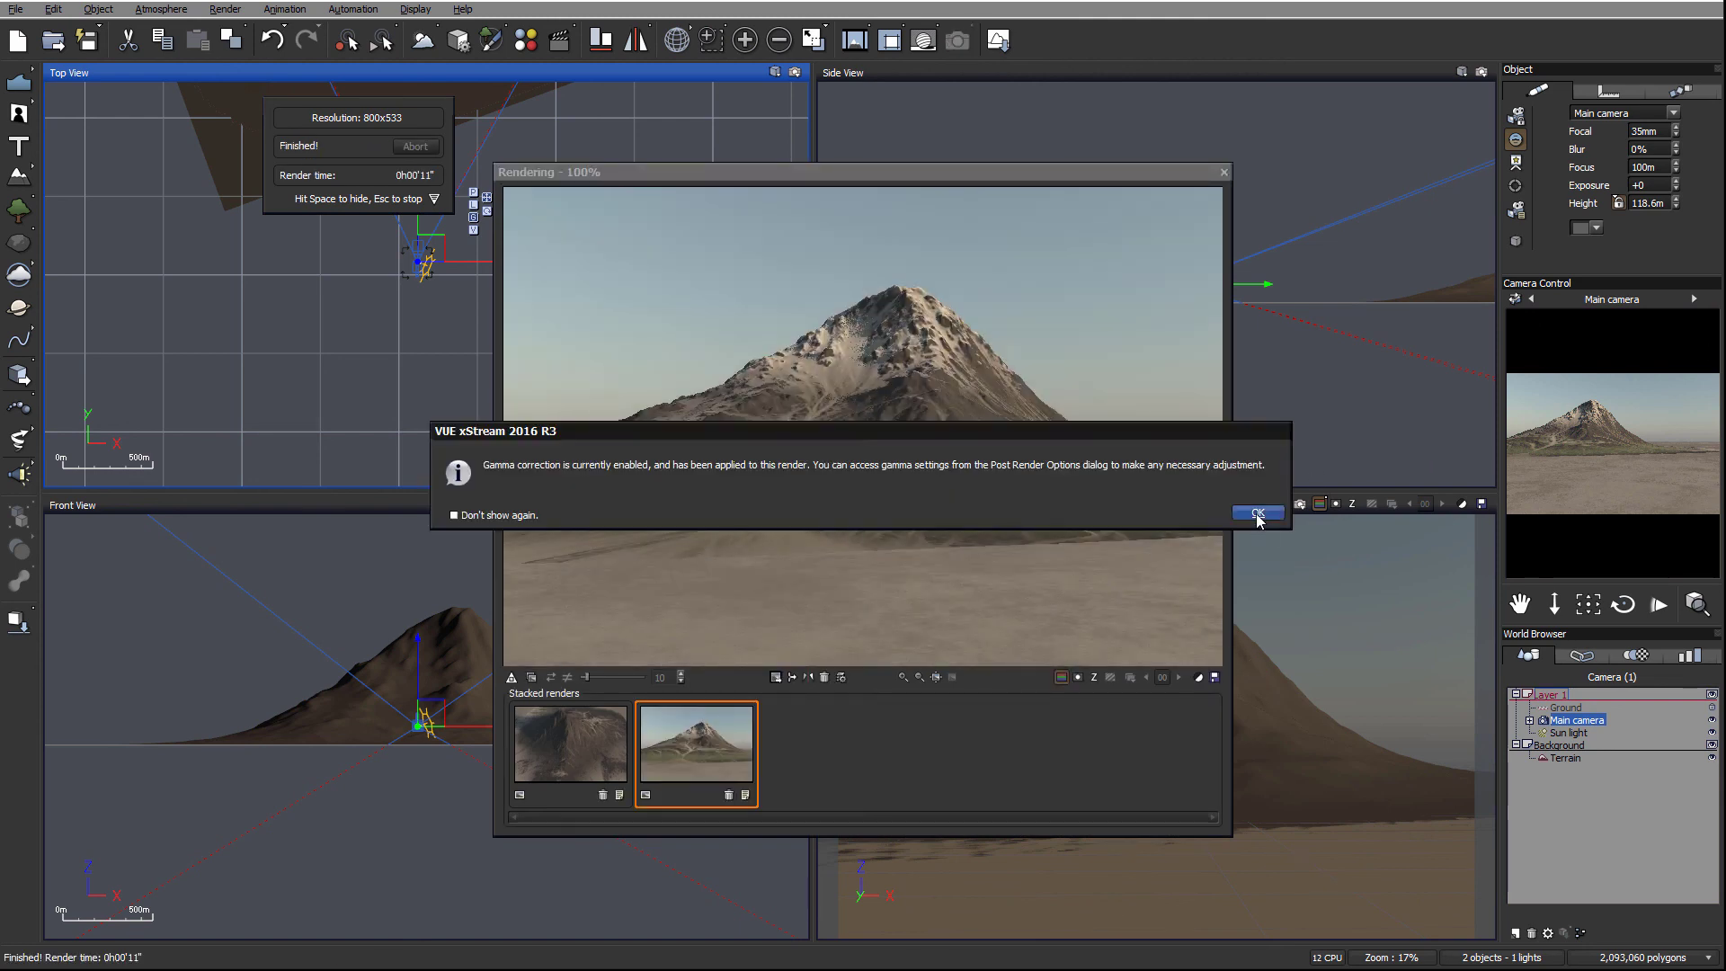
Step: Accept the gamma and post-render prompts, then close the finished 800x533 mountain render
left_click(1257, 513)
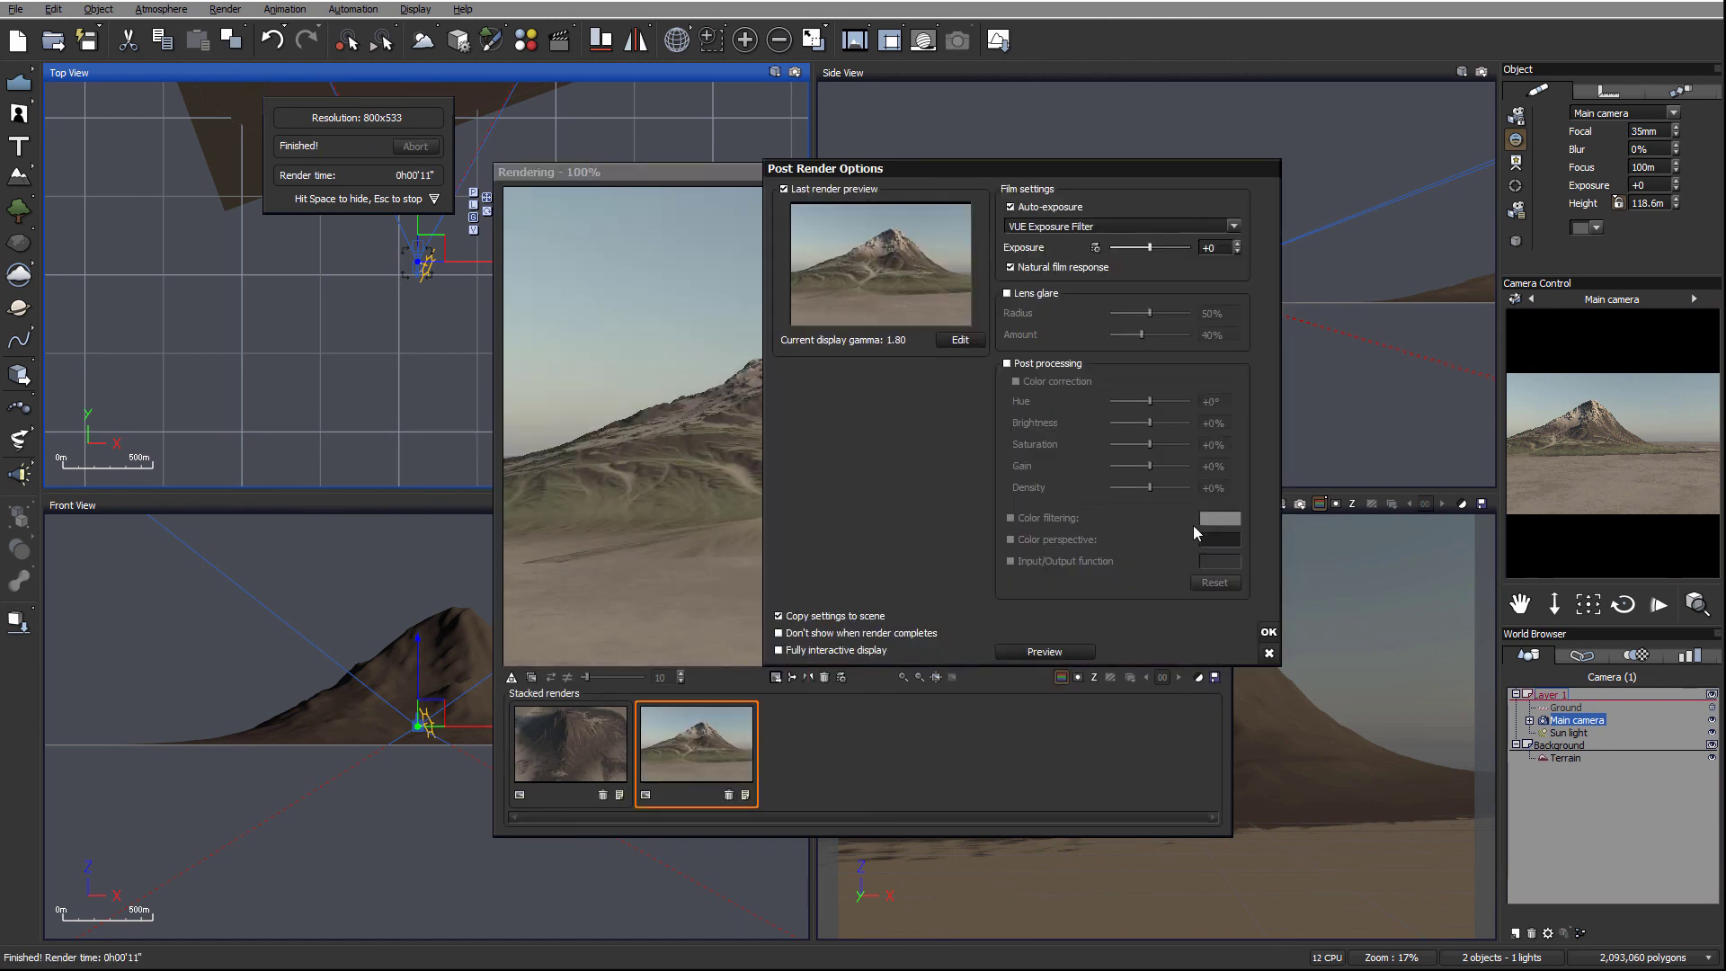
left_click(1268, 634)
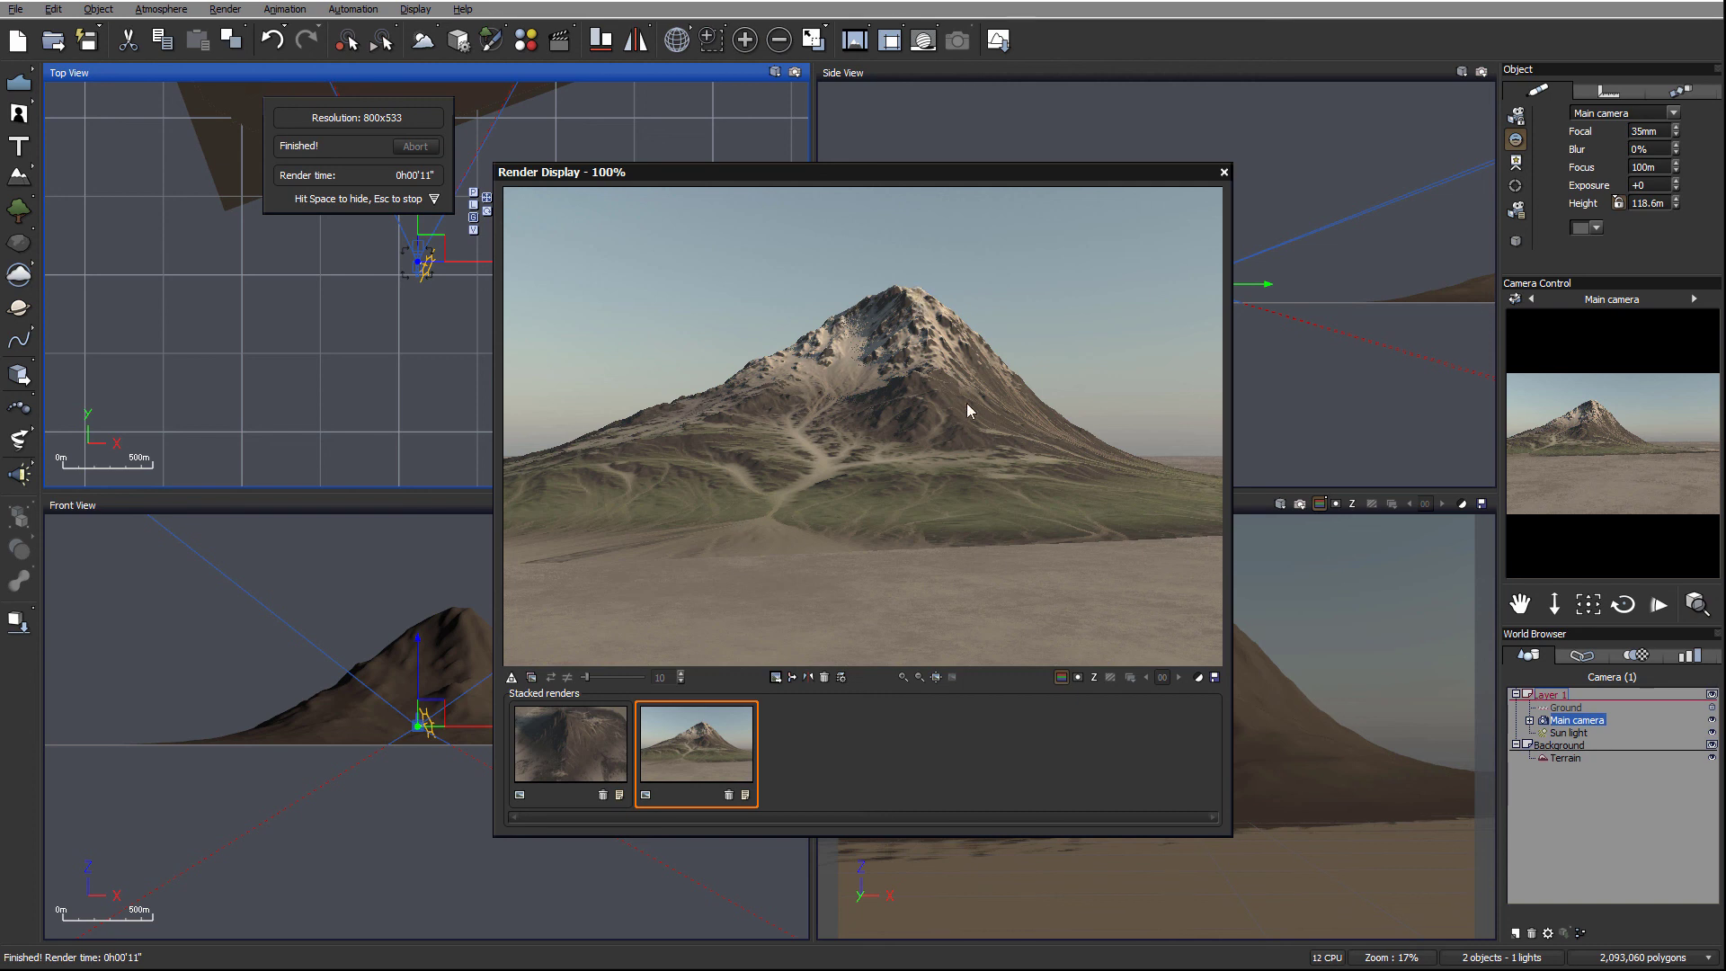
left_click(1224, 172)
Step: Move the main camera in the Top View and fine-tune its framing of the mountain
right_click_drag(477, 253, 562, 393)
scroll(562, 393, "down", 4)
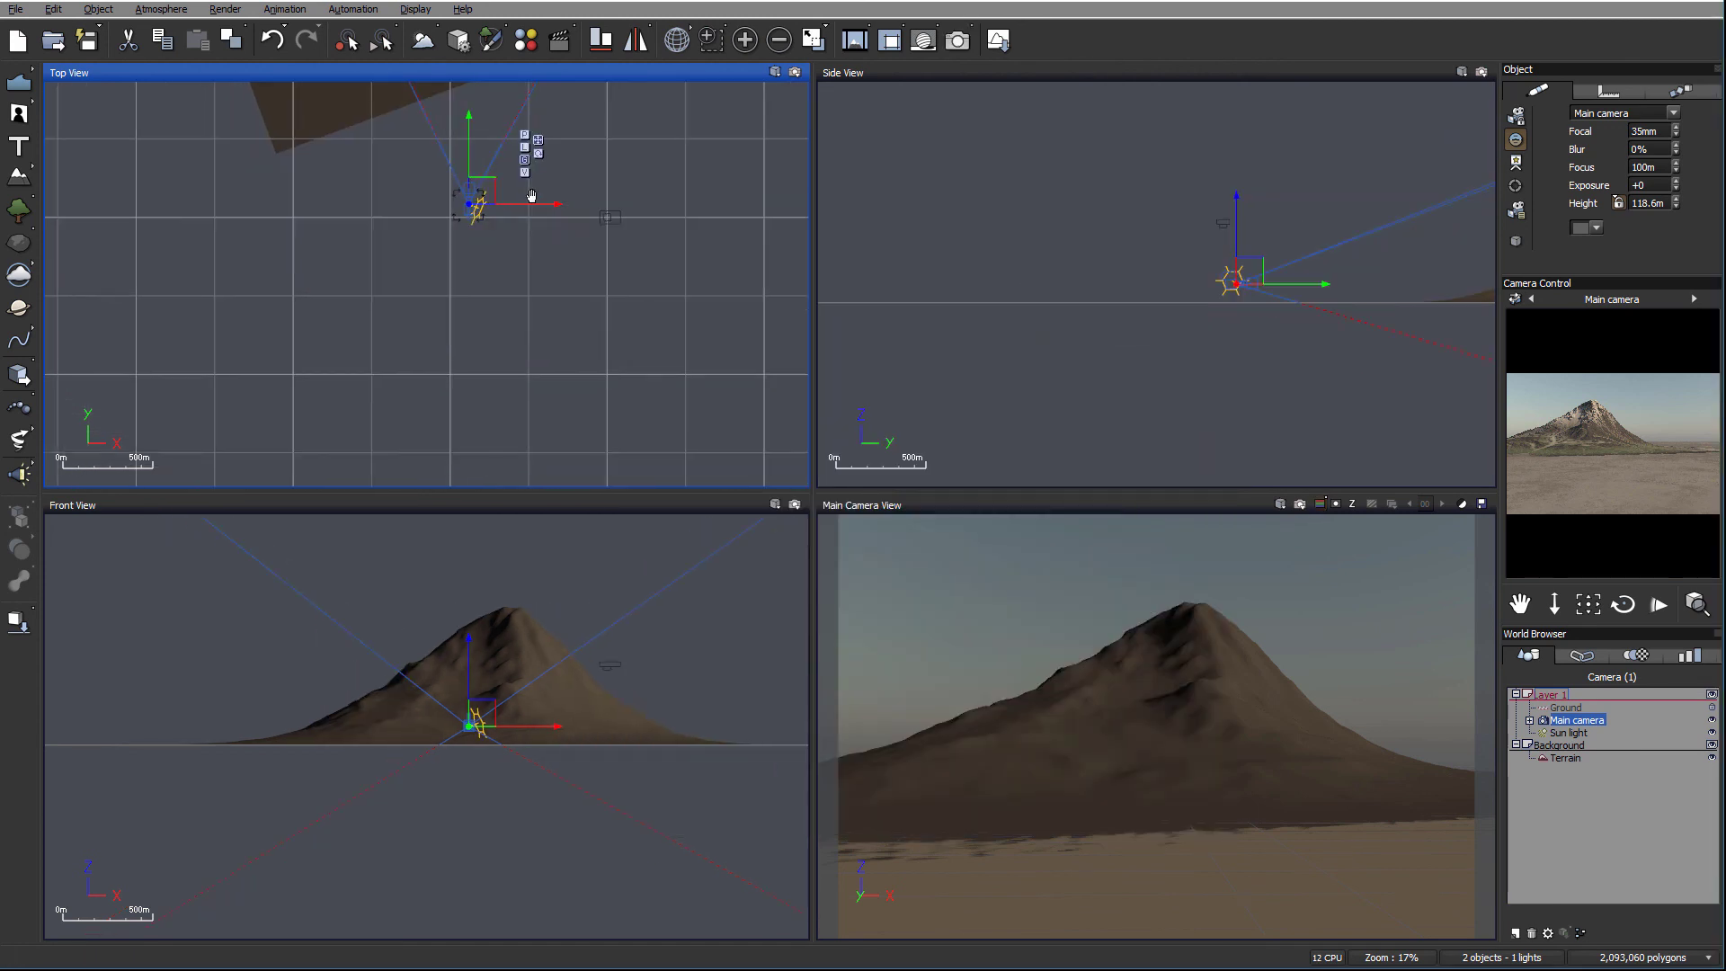
left_click_drag(519, 351, 530, 281)
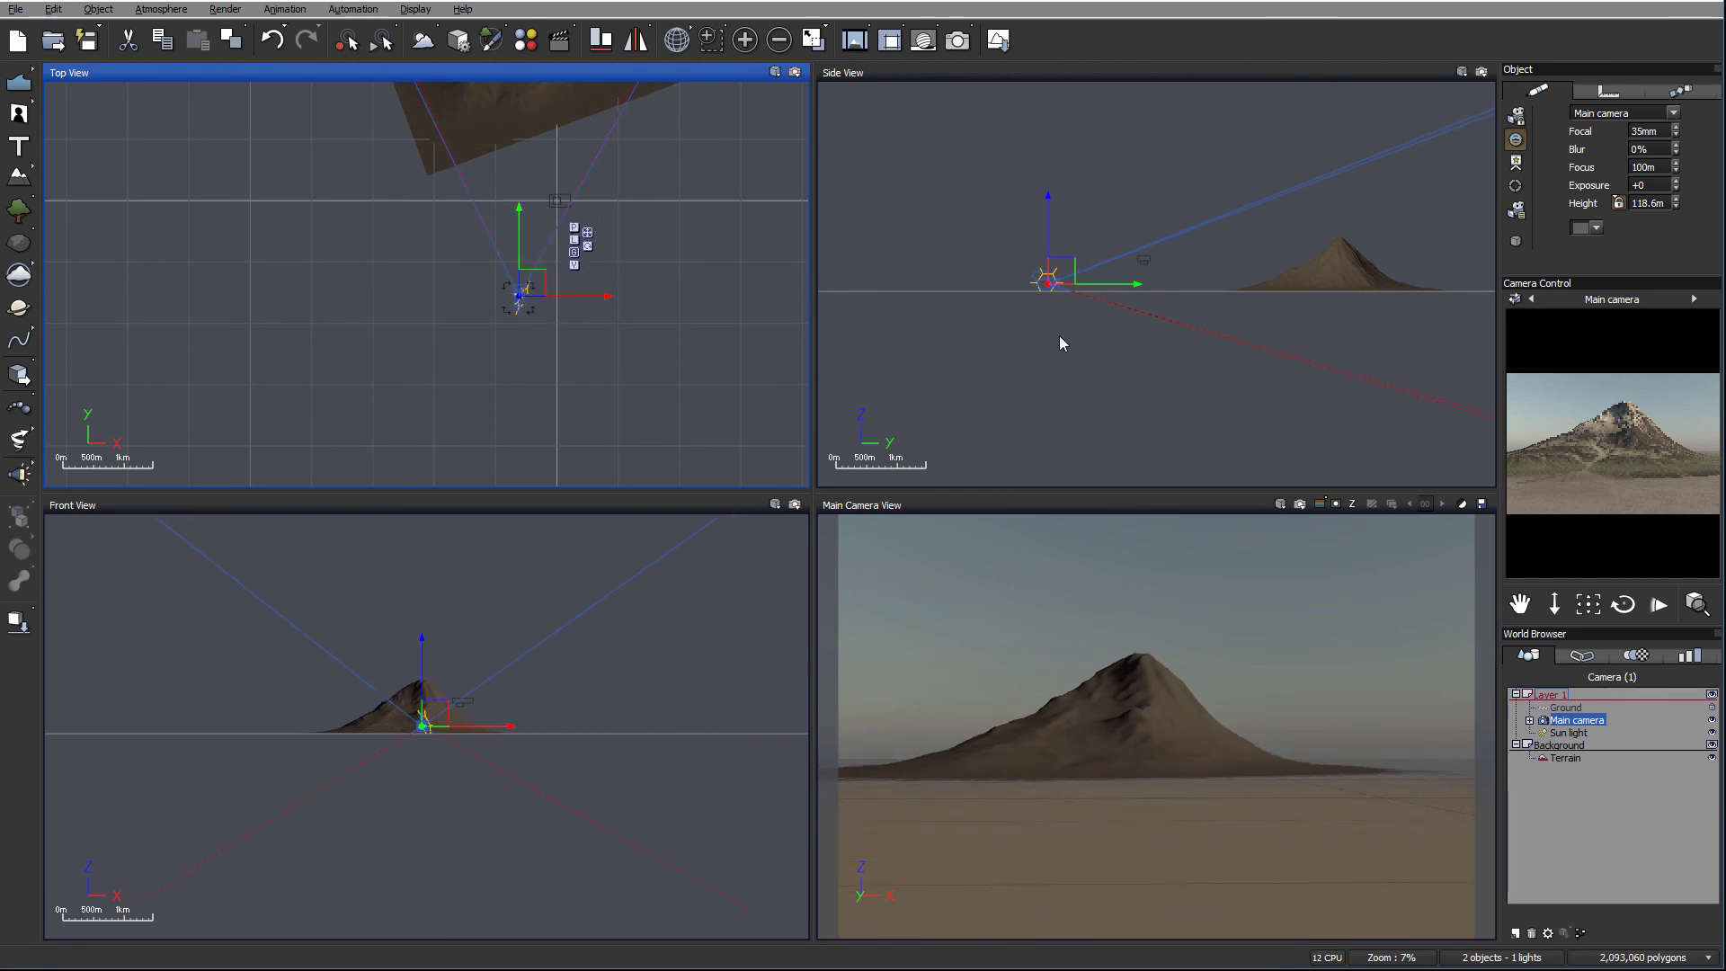
left_click(1589, 604)
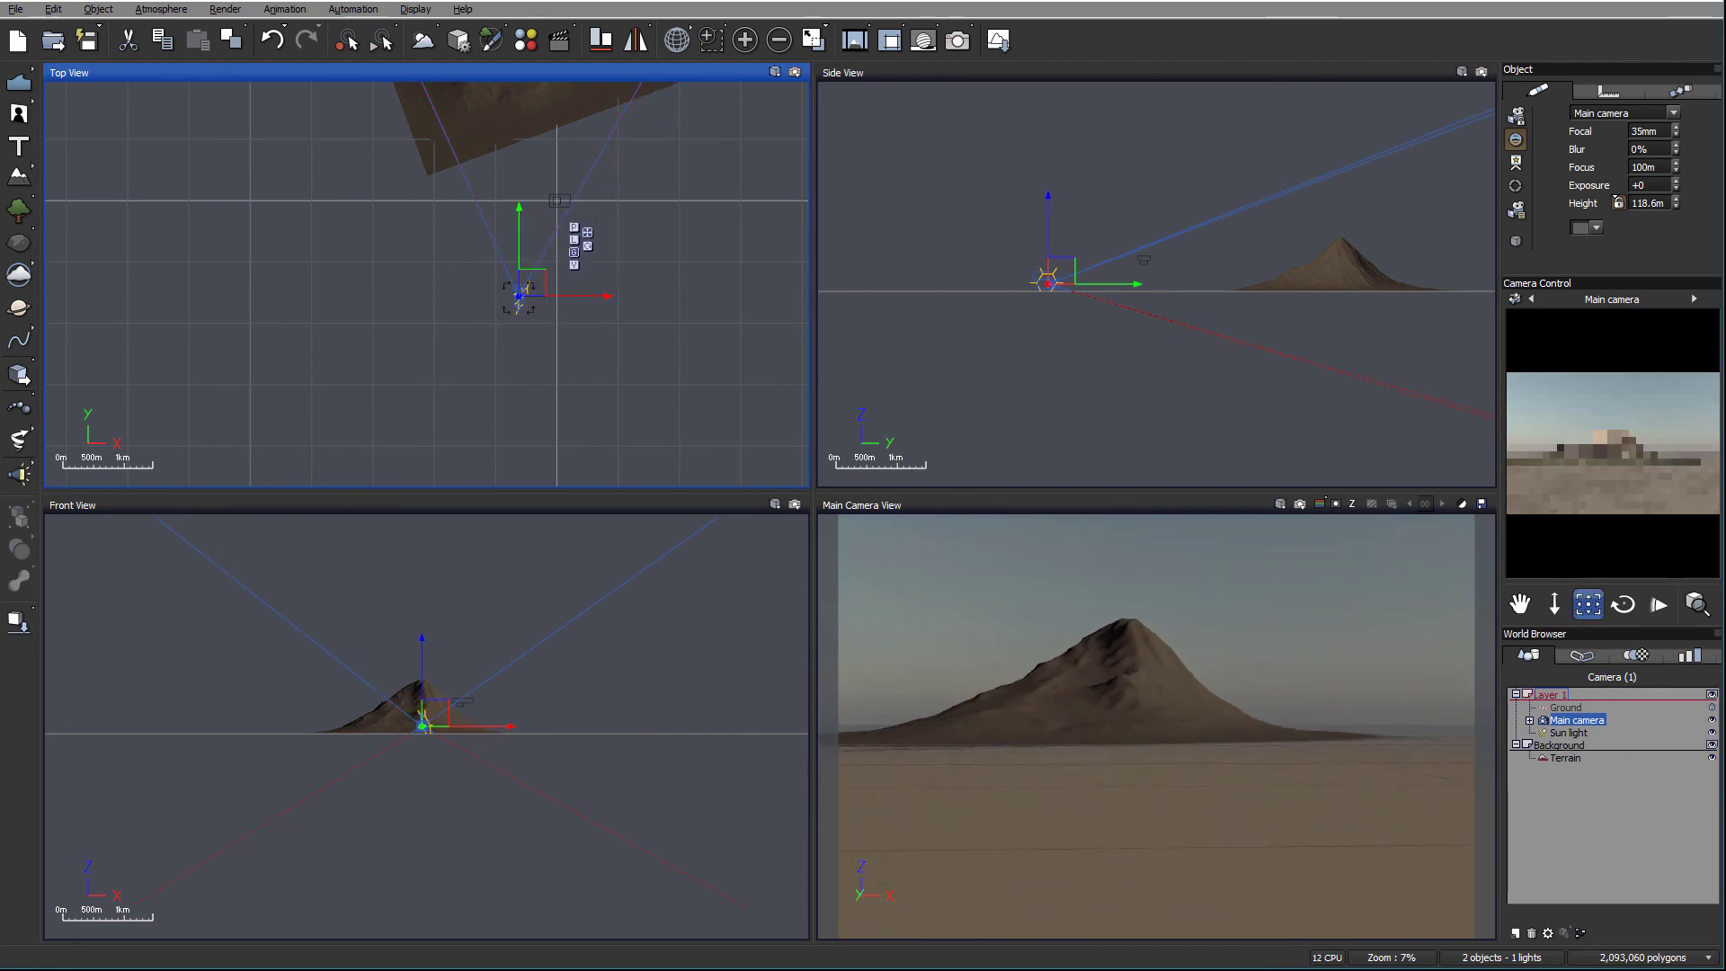
left_click_drag(1588, 604, 1588, 593)
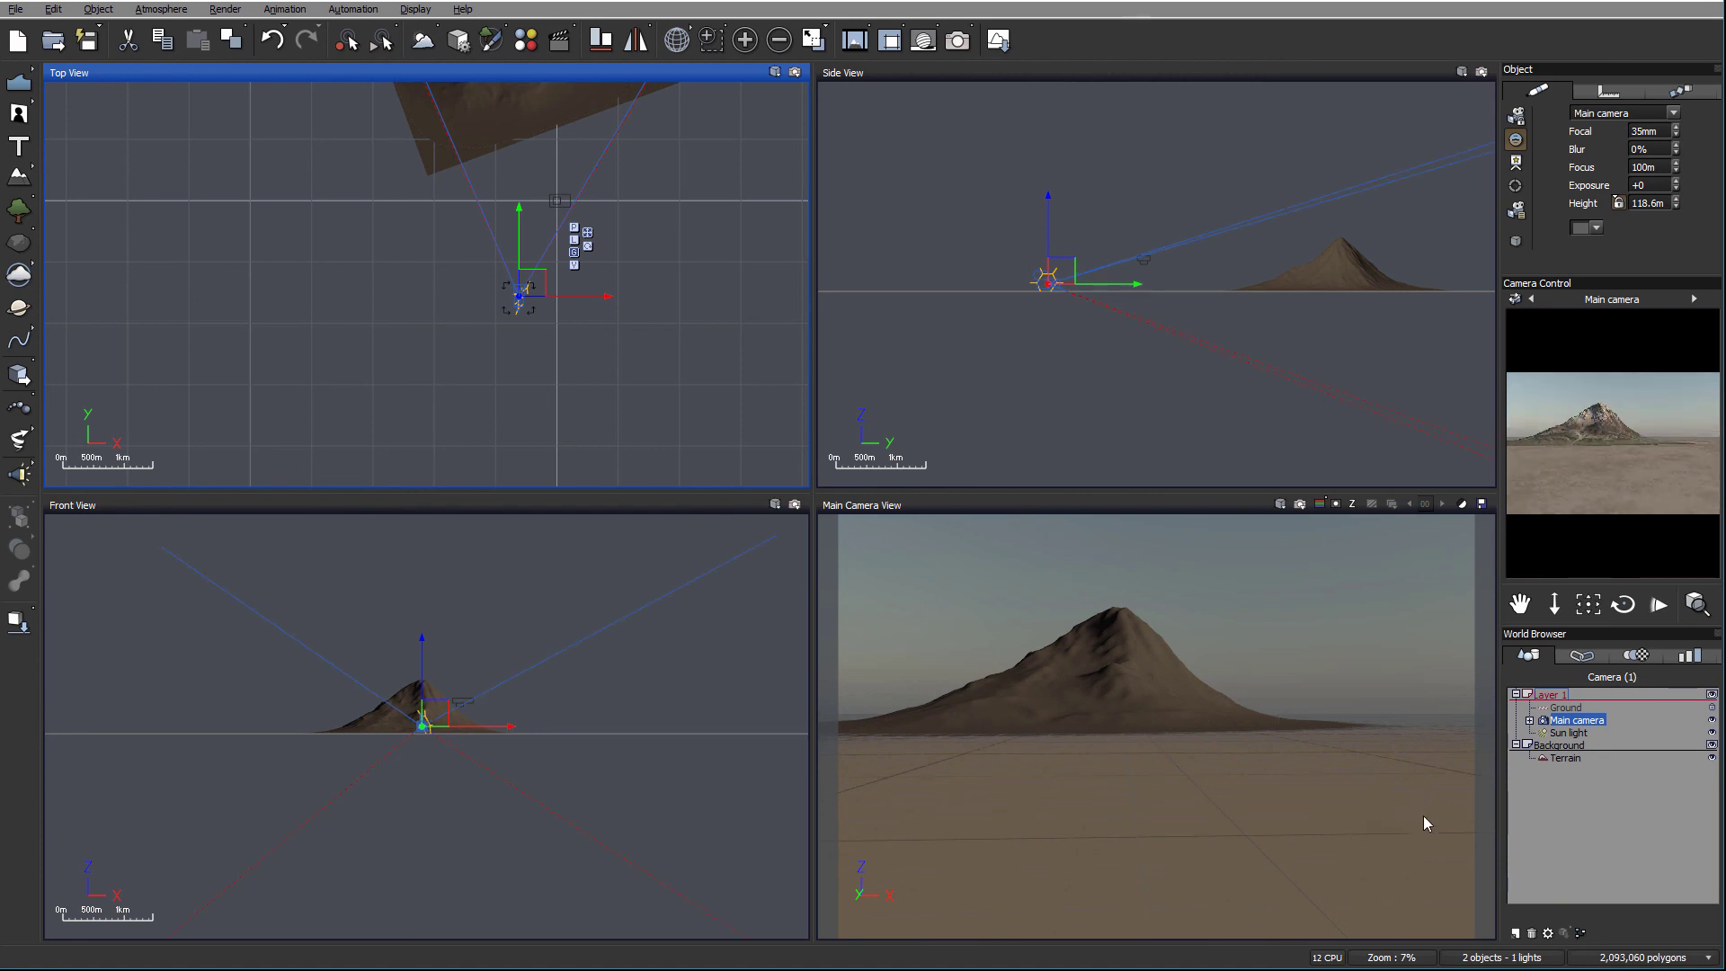
right_click_drag(684, 239, 715, 375)
mouse_move(614, 199)
right_mouse_down()
mouse_move(579, 273)
mouse_move(617, 224)
right_mouse_up()
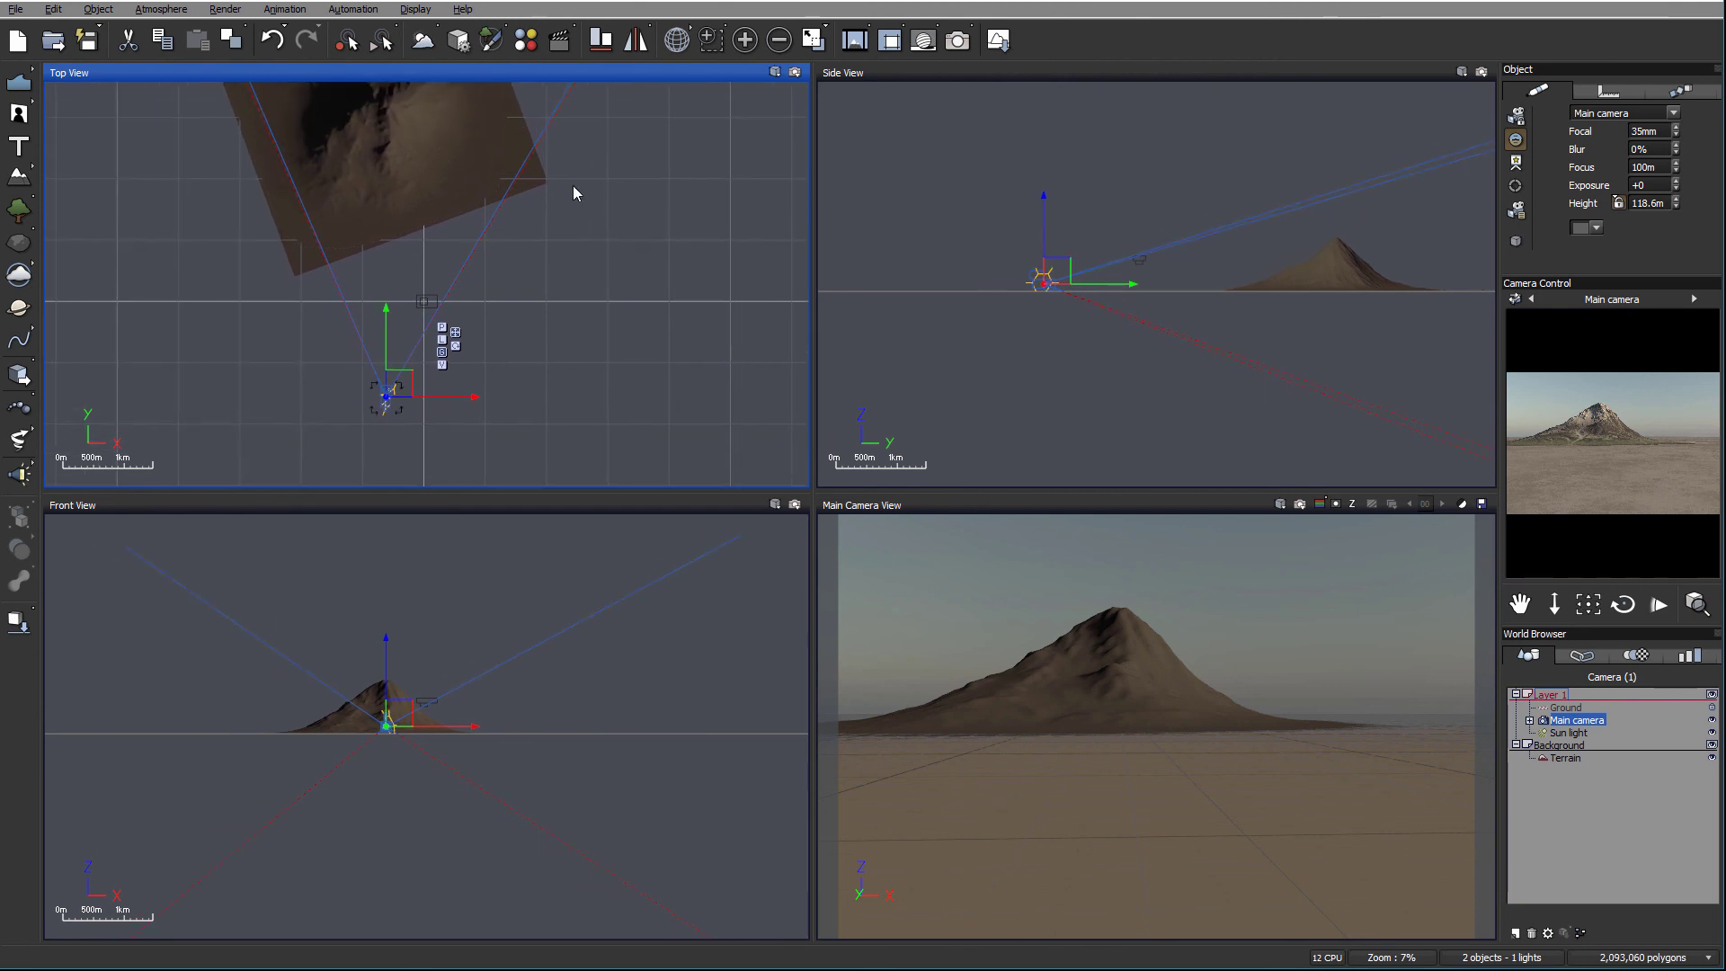